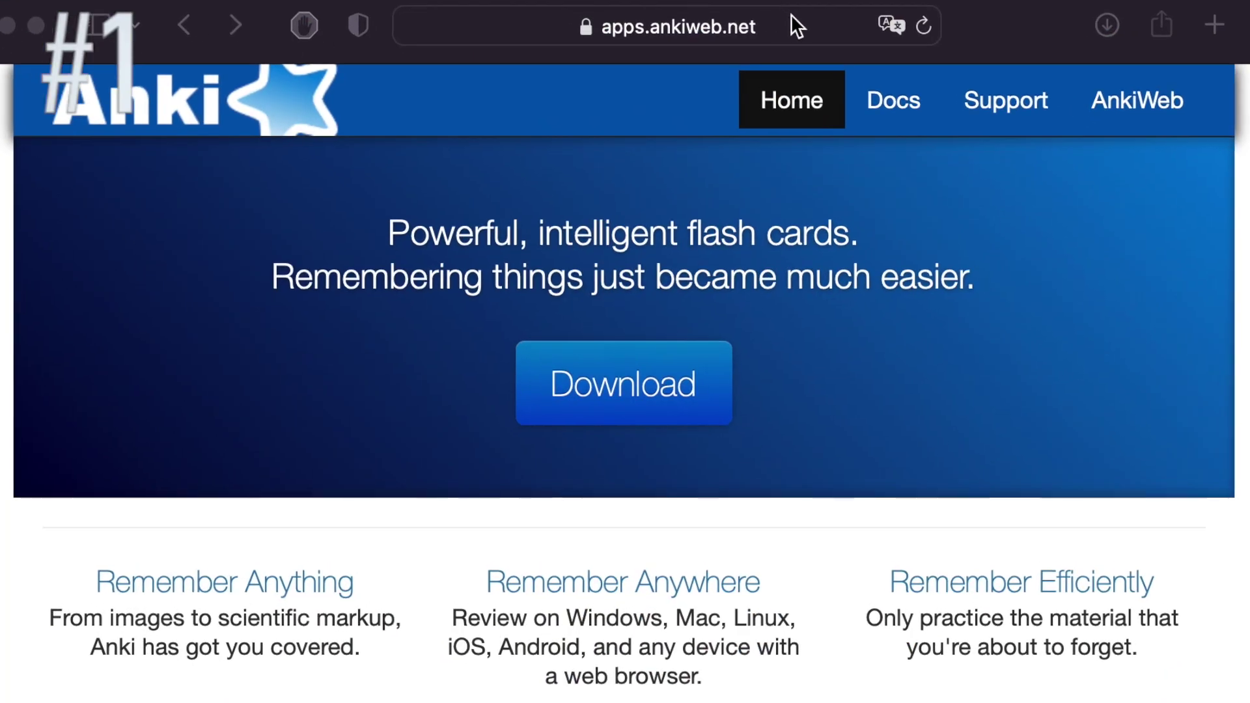
# Check the Qt5 vs Qt6 notes from Anki's download page and download Anki for macOS 10.13.4+ (Intel, 2.1.54 Qt5)
pyautogui.click(618, 389)
pyautogui.click(634, 396)
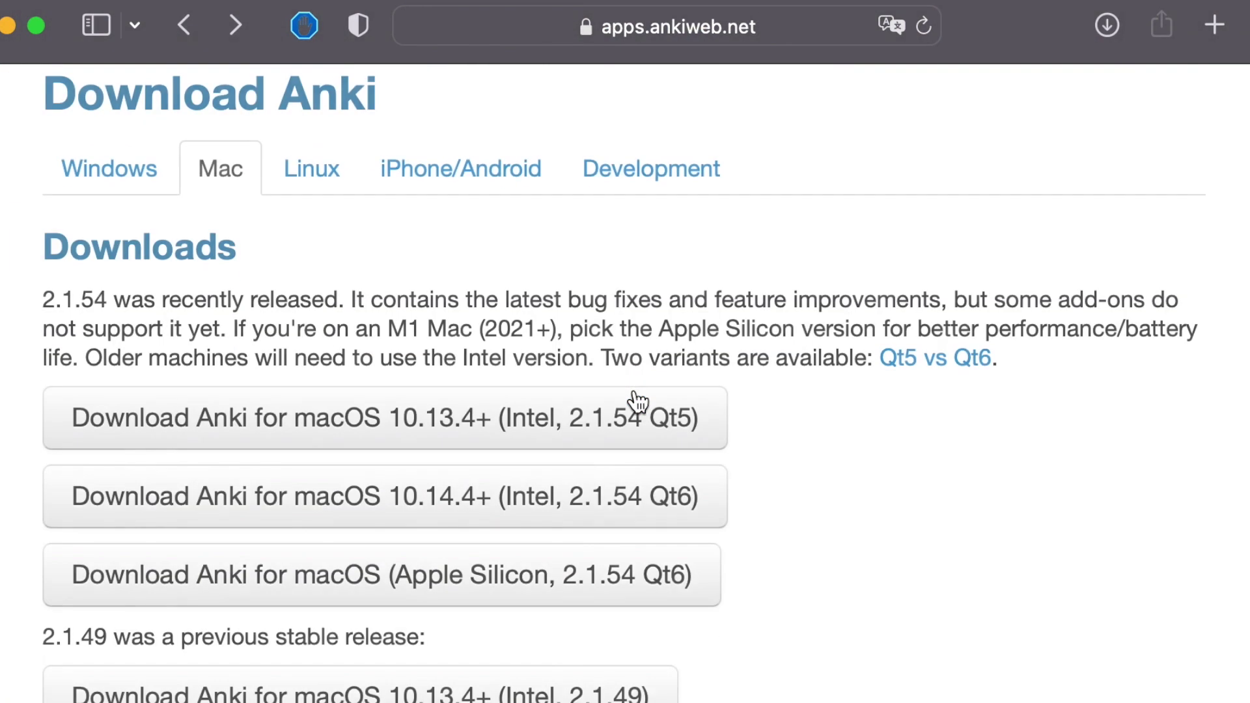
pyautogui.click(915, 360)
pyautogui.scroll(-1, 915, 363)
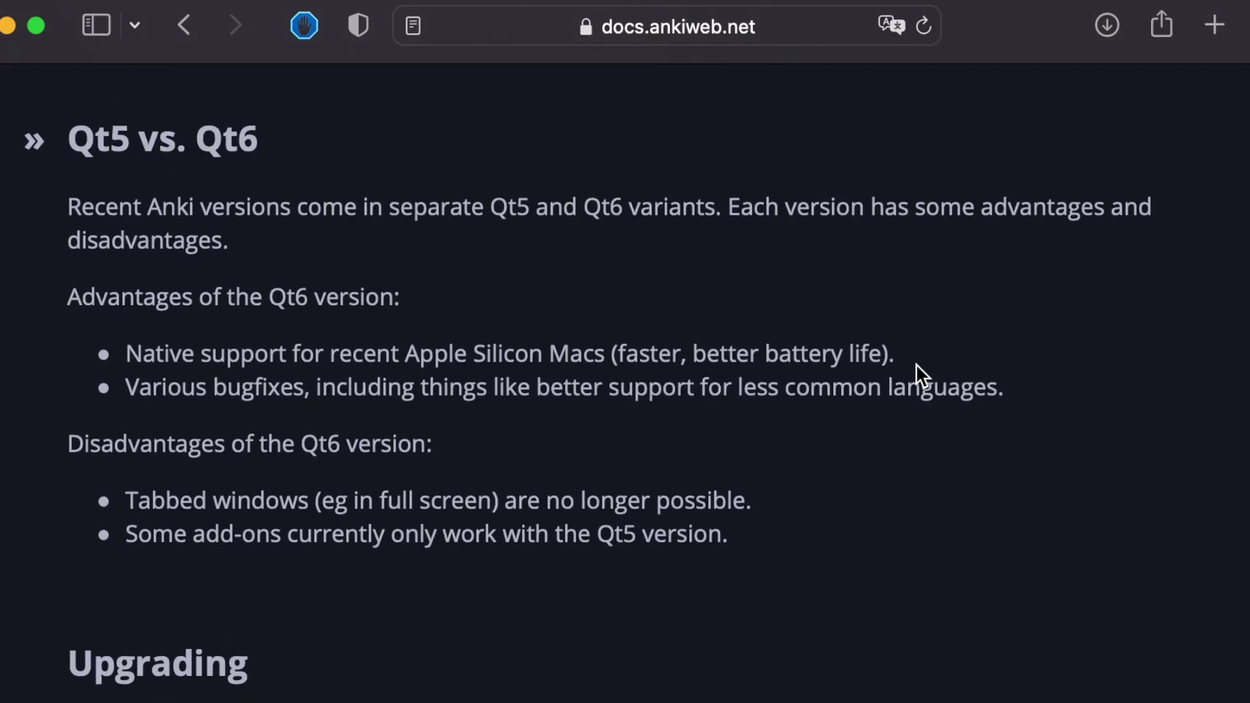
pyautogui.click(184, 26)
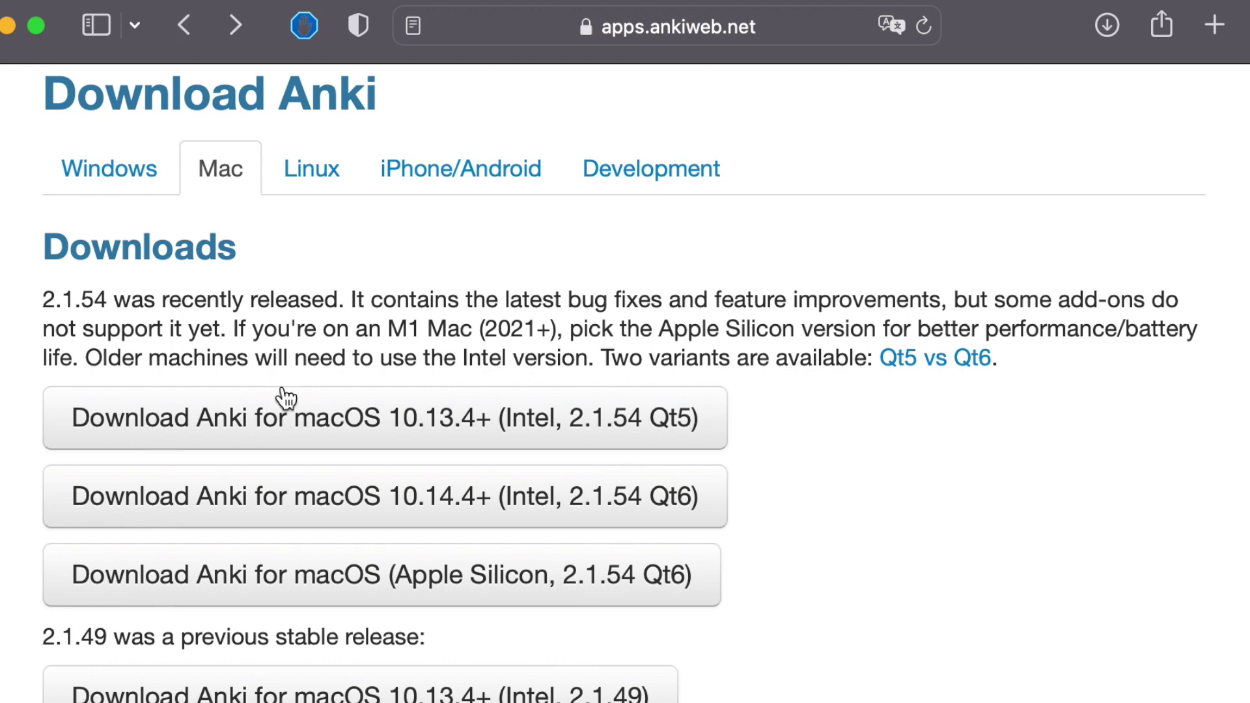
pyautogui.click(403, 418)
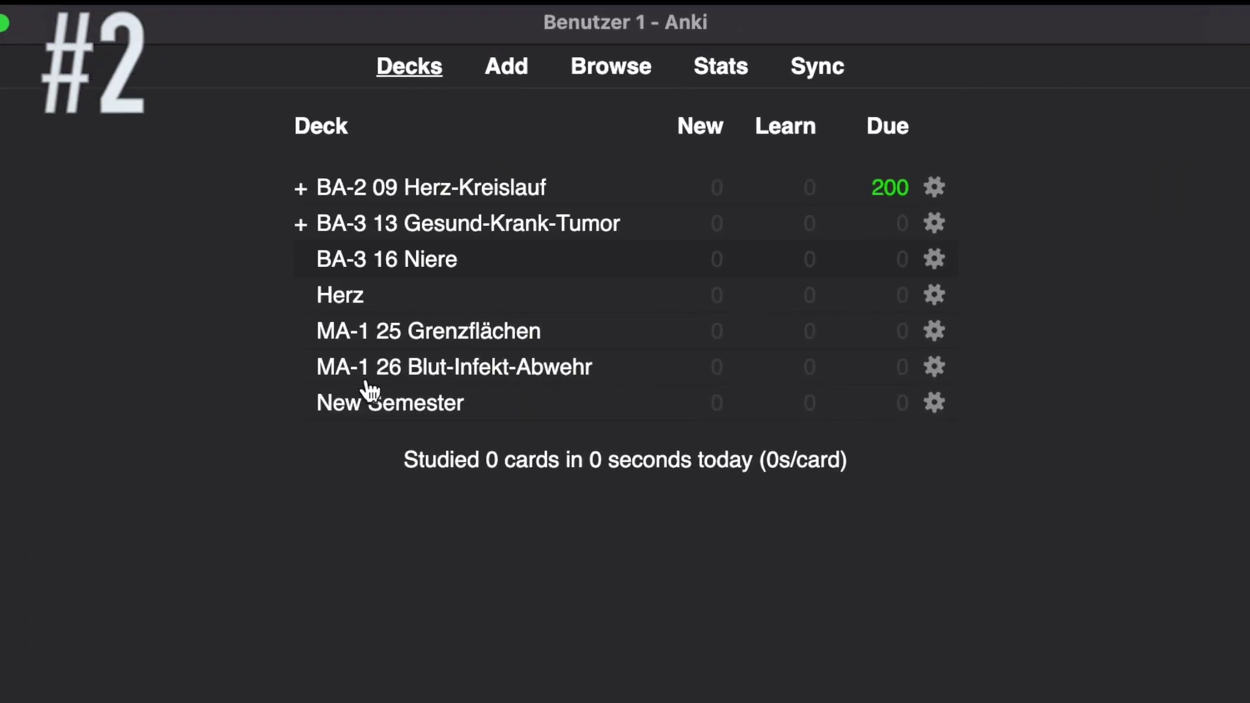
# View the study overview of the BA-2 09 Herz-Kreislauf deck and return to the deck list
pyautogui.click(355, 192)
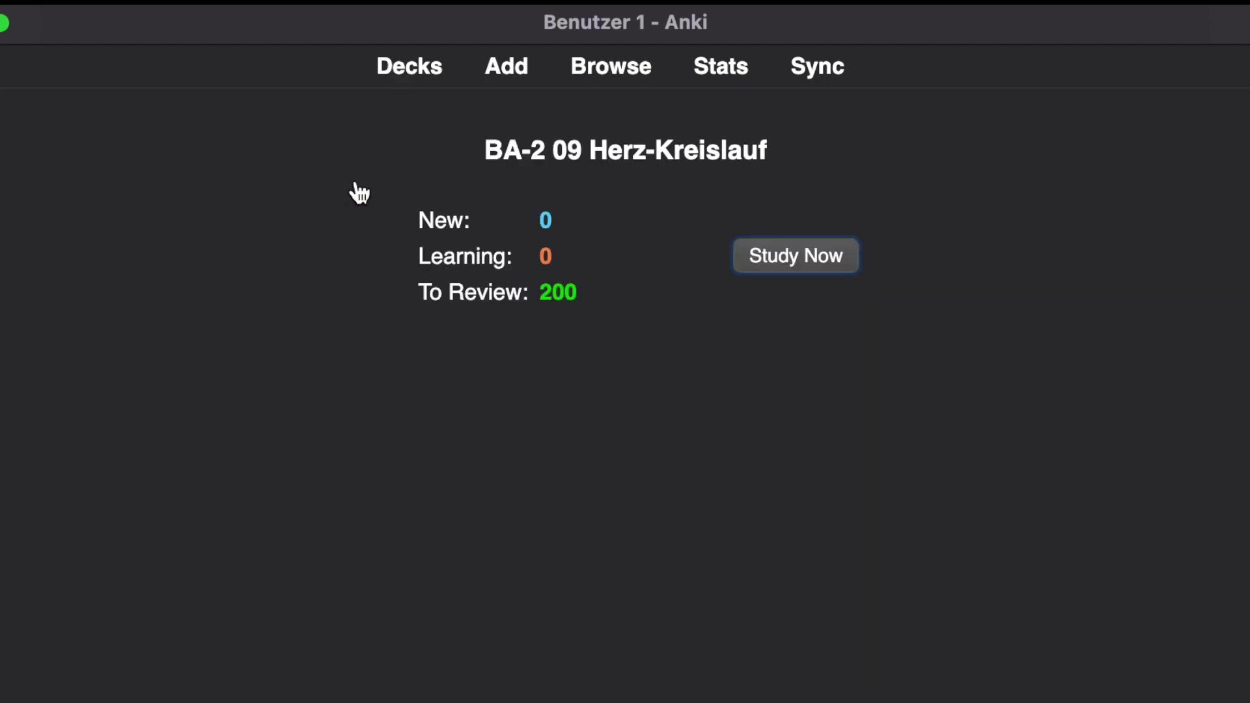
pyautogui.click(427, 77)
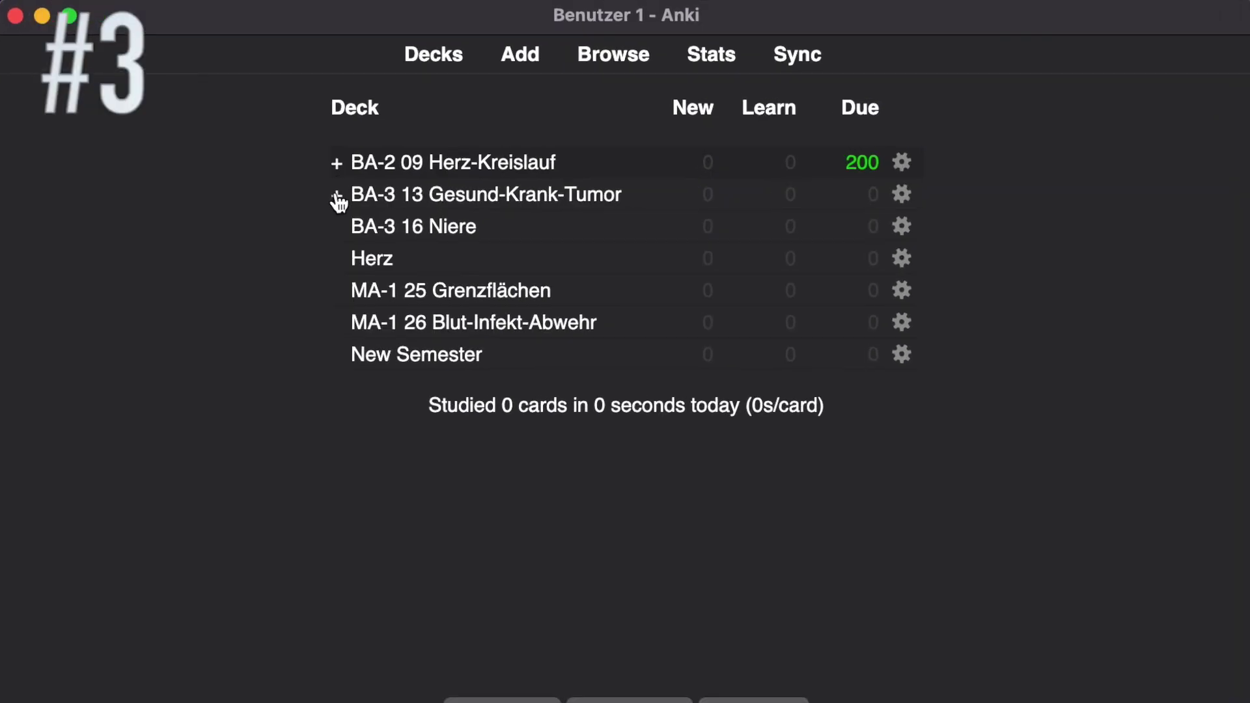
# Expand and collapse the subdecks of BA-3 13 Gesund-Krank-Tumor and BA-2 09 Herz-Kreislauf
pyautogui.click(336, 196)
pyautogui.click(239, 212)
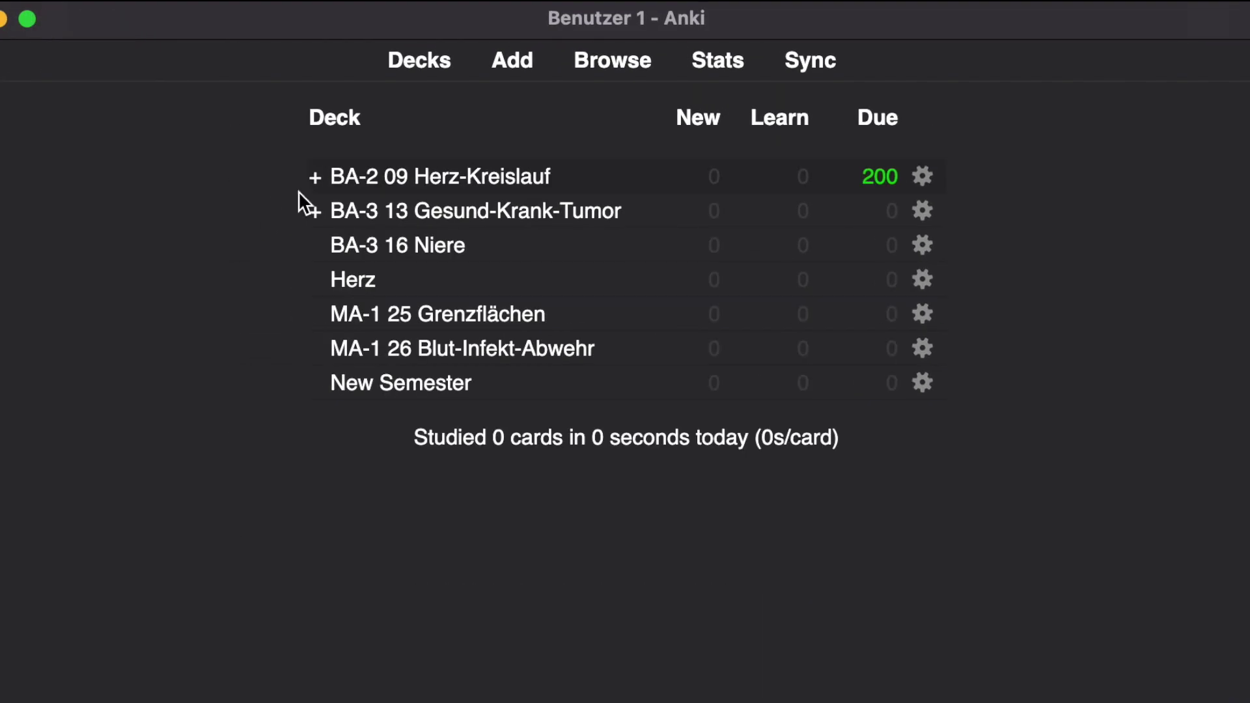
pyautogui.click(303, 179)
pyautogui.click(302, 185)
# Create a deck named Chinese::Hanzi and expand Chinese to reveal its subdeck
pyautogui.click(628, 664)
pyautogui.write('Chinese::Hanzi')
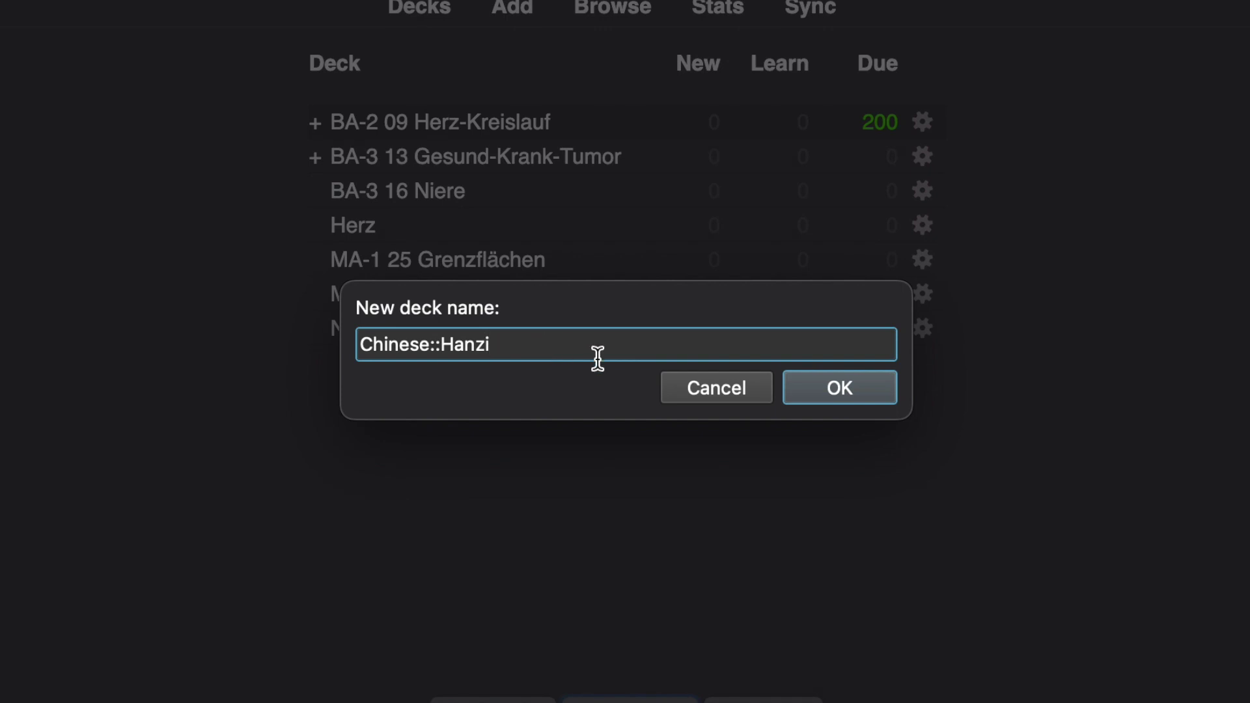
pyautogui.click(817, 390)
pyautogui.click(315, 226)
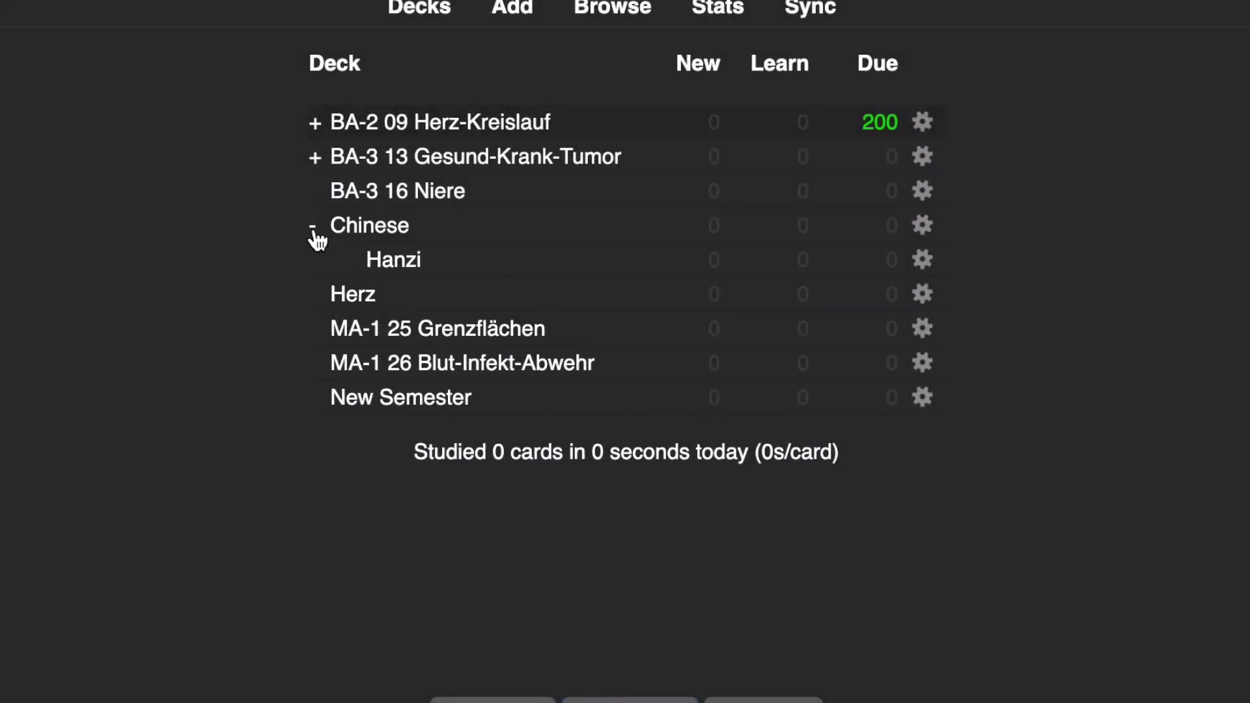
# View the overviews of the Hanzi subdeck and its parent Chinese deck, returning to the deck list
pyautogui.click(394, 264)
pyautogui.click(422, 12)
pyautogui.click(383, 230)
pyautogui.click(428, 22)
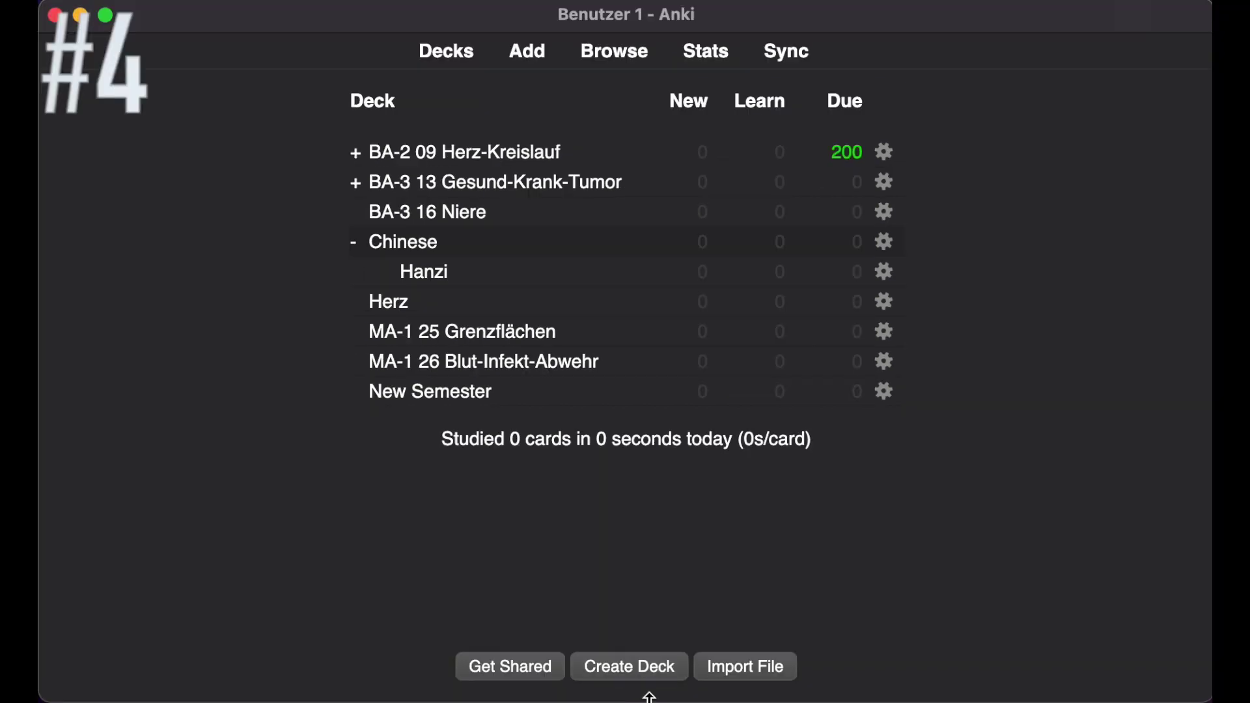
# Create a deck named Spanish::Spanish for Beginners and expand Spanish to reveal its subdeck
pyautogui.click(626, 701)
pyautogui.write('Spanish::Spanish for Beginners')
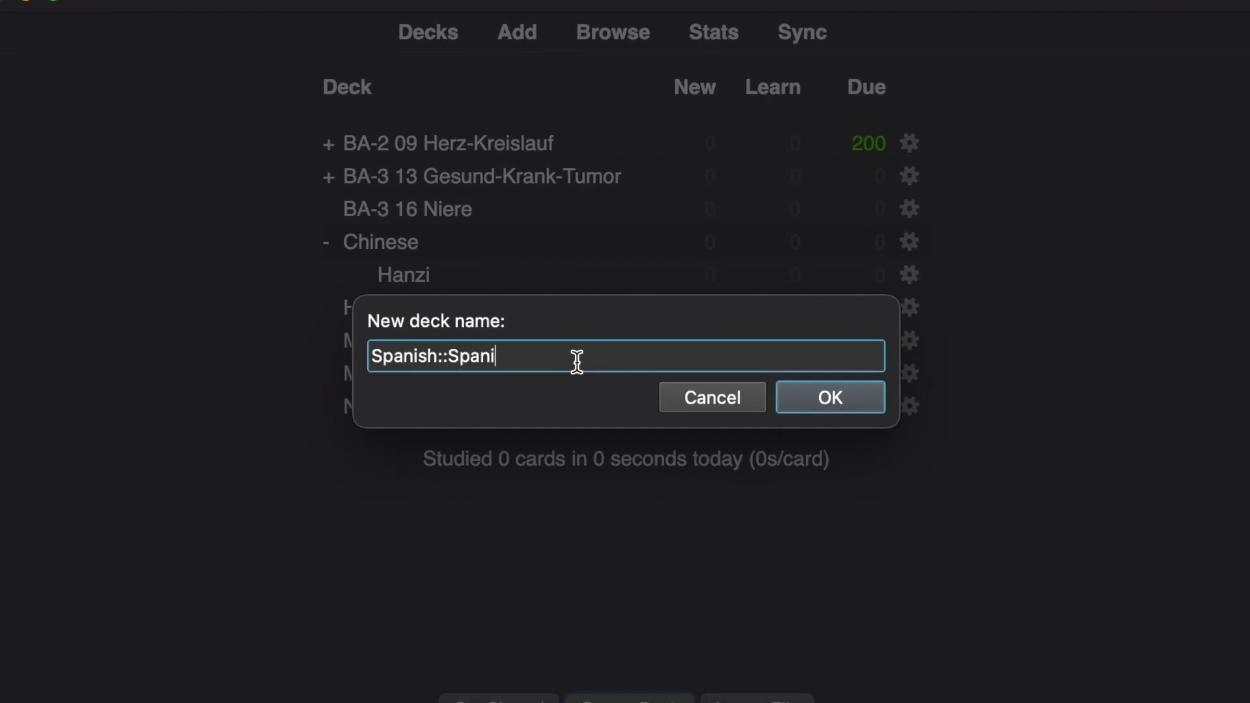
pyautogui.click(825, 405)
pyautogui.click(332, 440)
pyautogui.moveTo(432, 485); pyautogui.dragTo(452, 500)
pyautogui.click(363, 275)
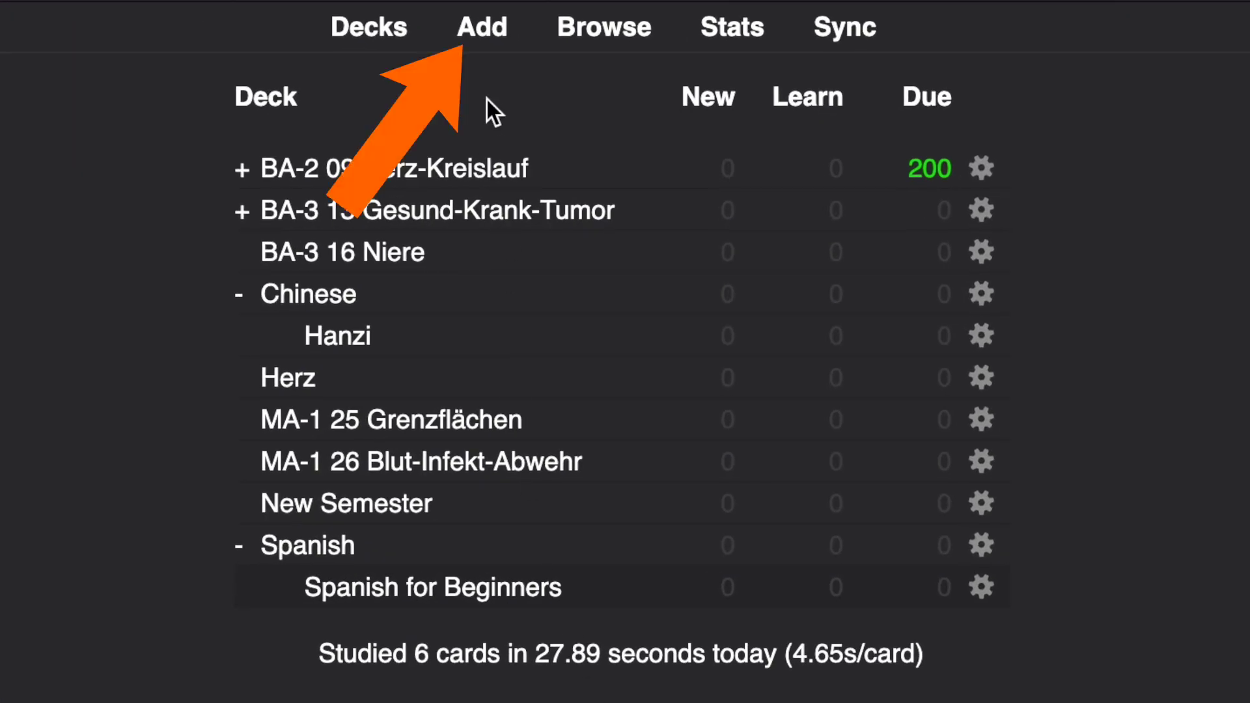
# Start a new note for the Spanish::Spanish for Beginners deck and choose the Basic note type
pyautogui.click(479, 34)
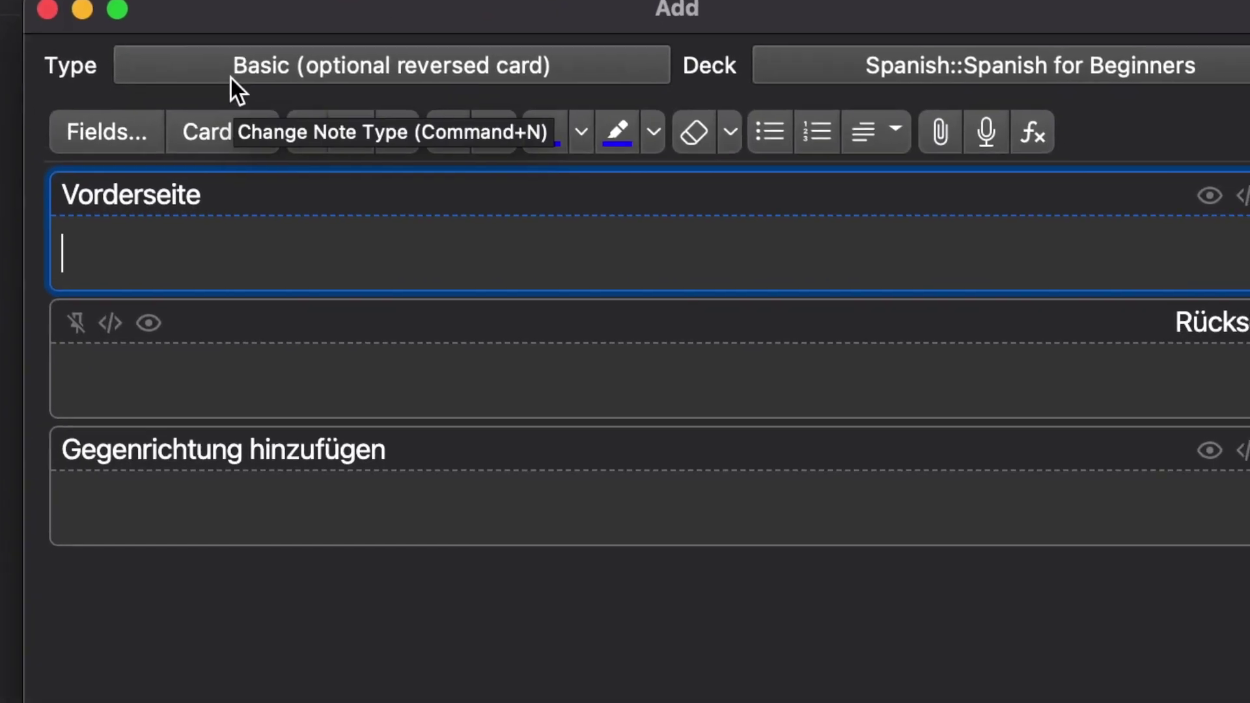
pyautogui.click(220, 58)
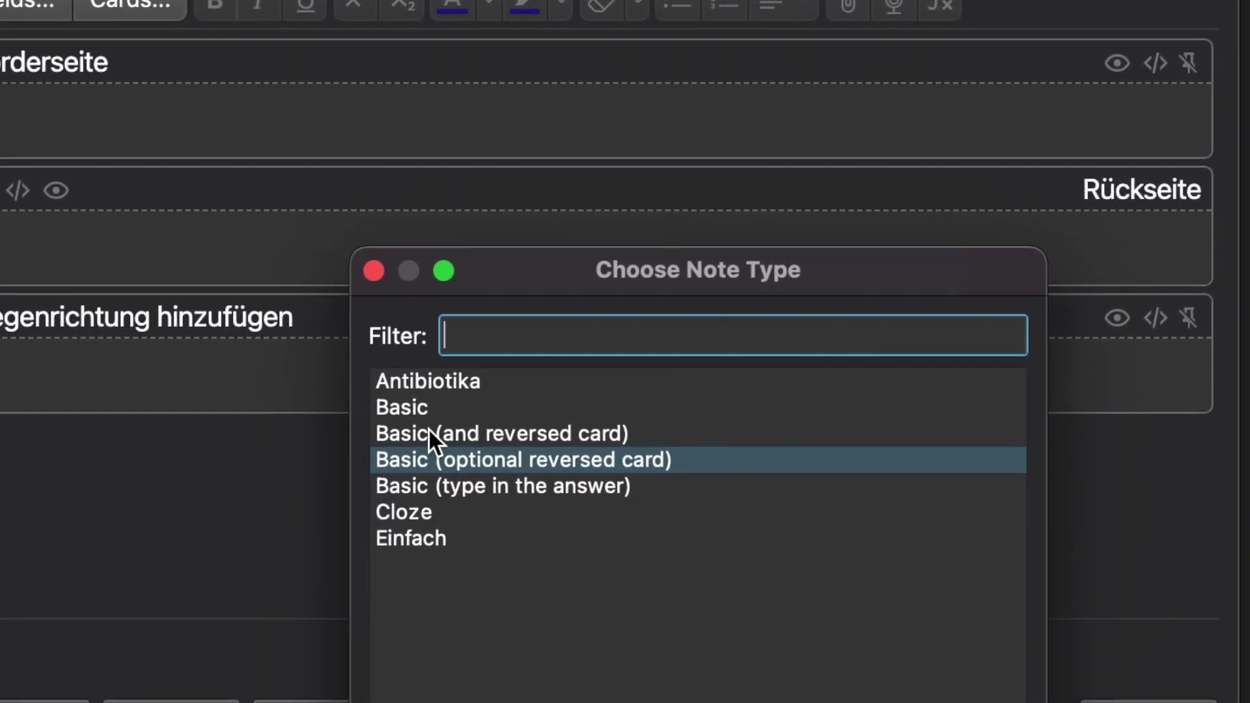
pyautogui.click(426, 411)
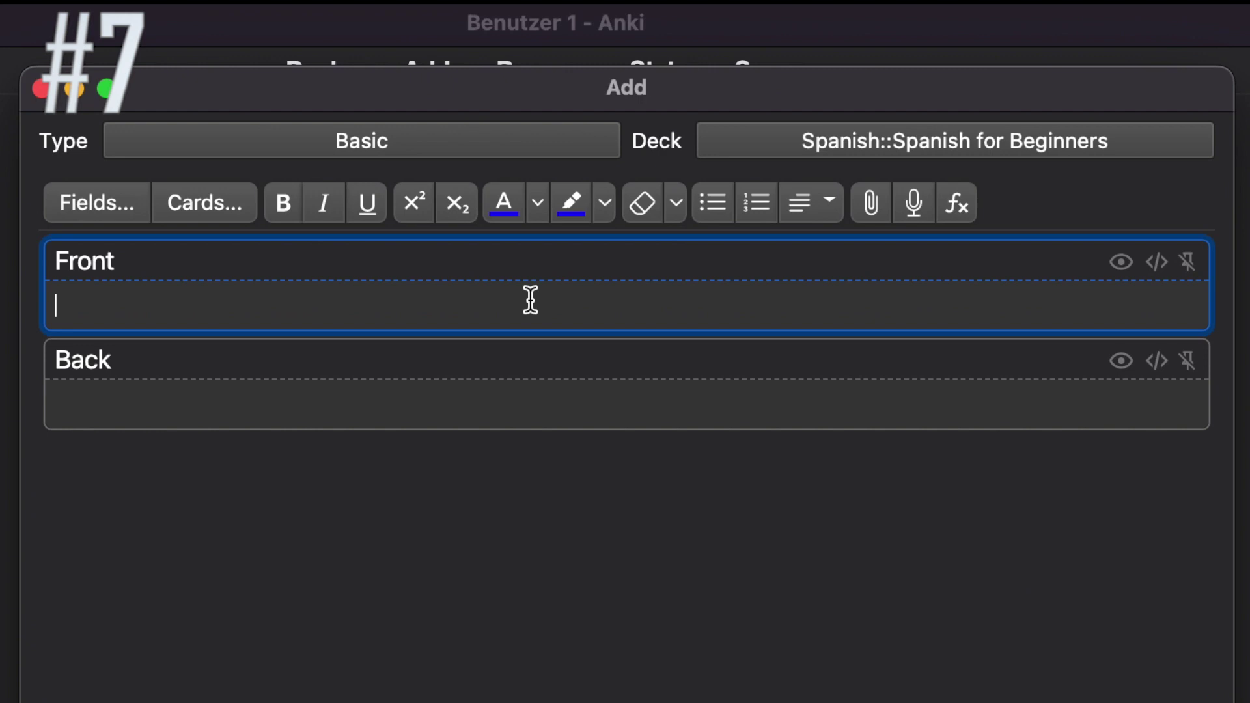
# Add the note with "Hello" on the front and "Hola" on the back, and reveal its answer in study mode
pyautogui.write('Hello')
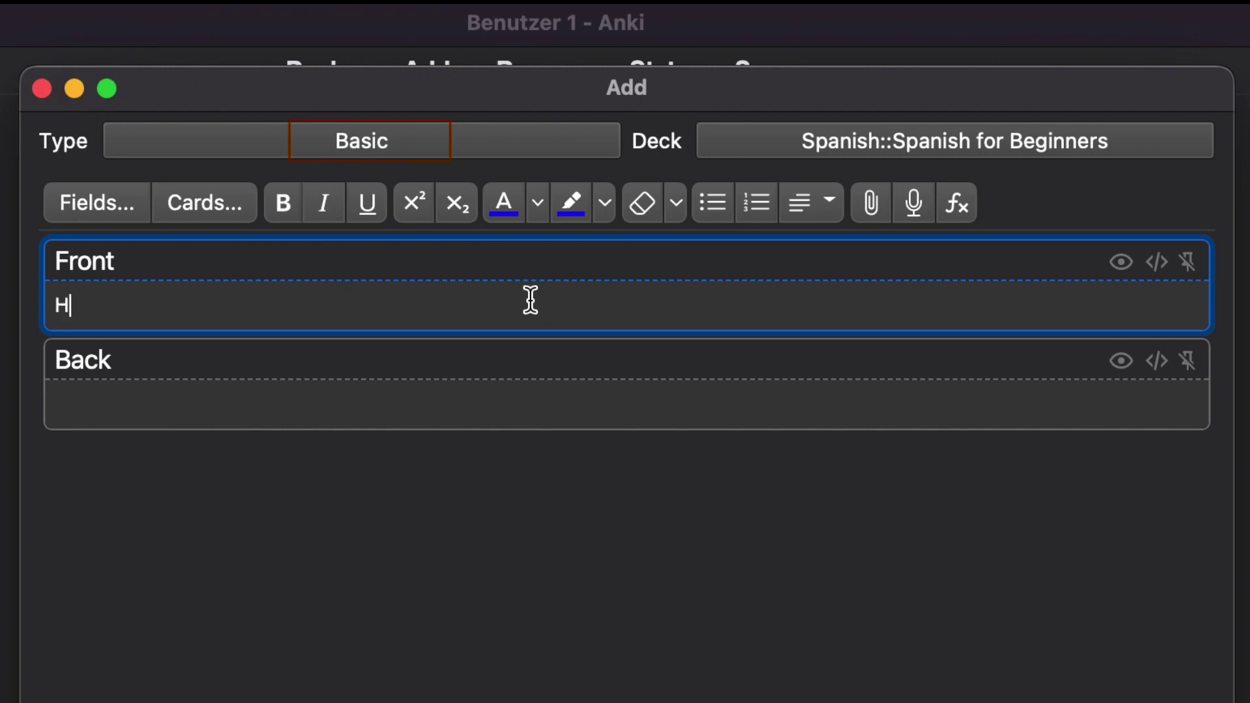
pyautogui.click(482, 395)
pyautogui.write('Hola')
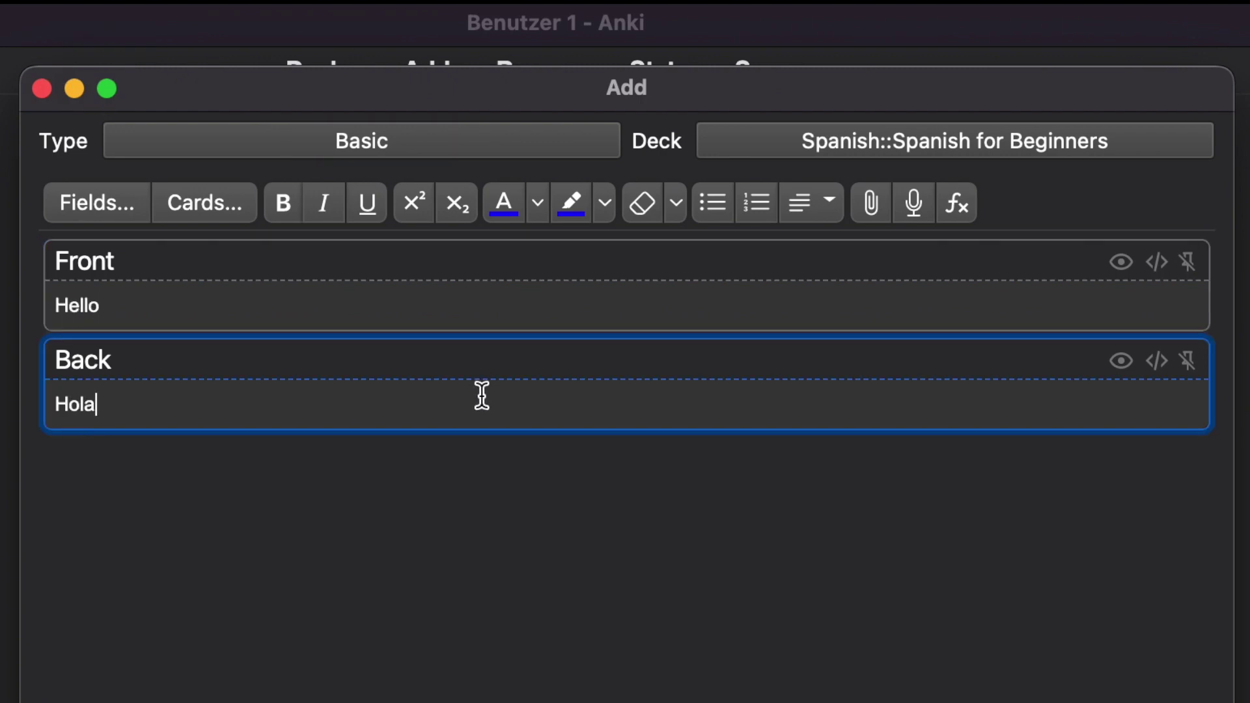
pyautogui.press('super+Return')
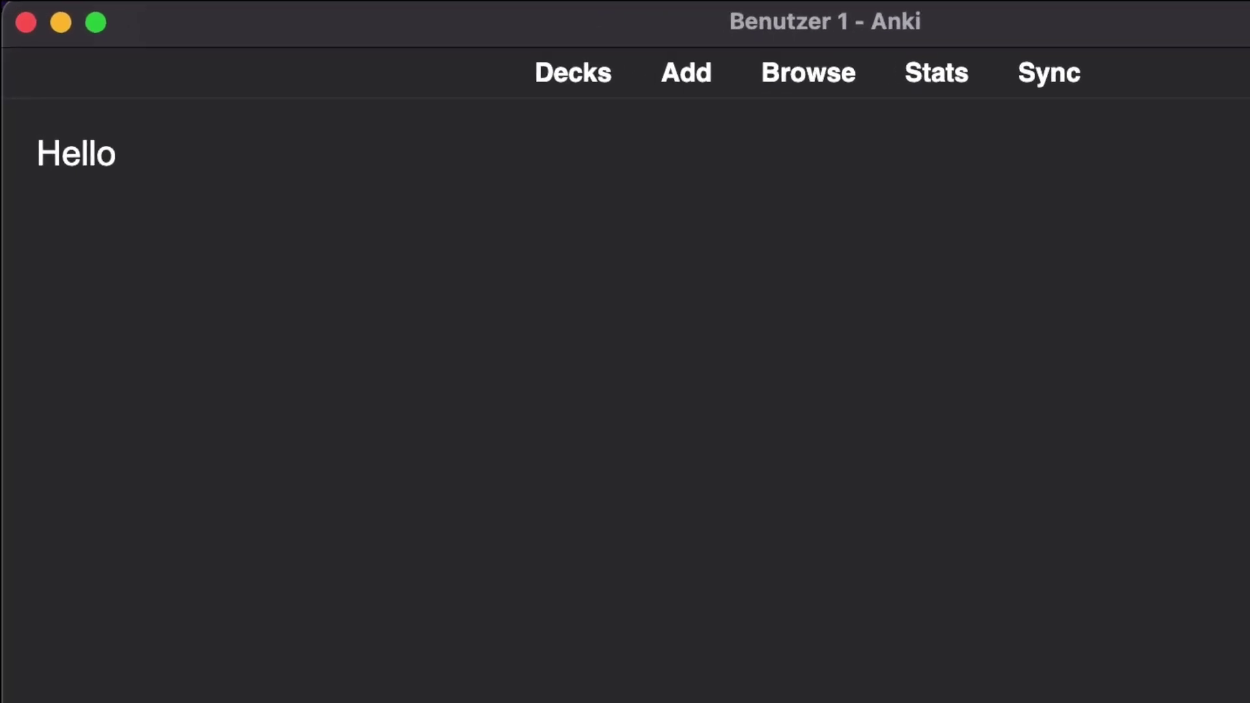
pyautogui.press('space')
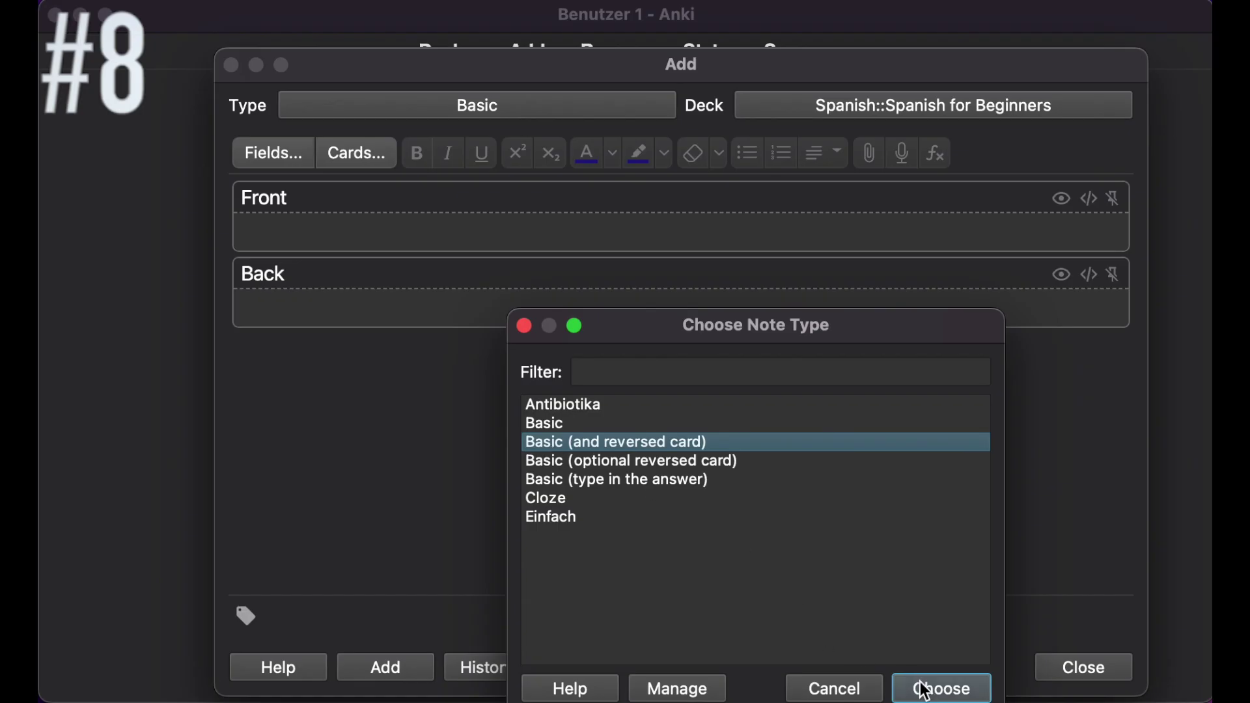
# Add a Basic (and reversed card) note with "I am" as Vorderseite and "Soy" as Rückseite
pyautogui.click(944, 690)
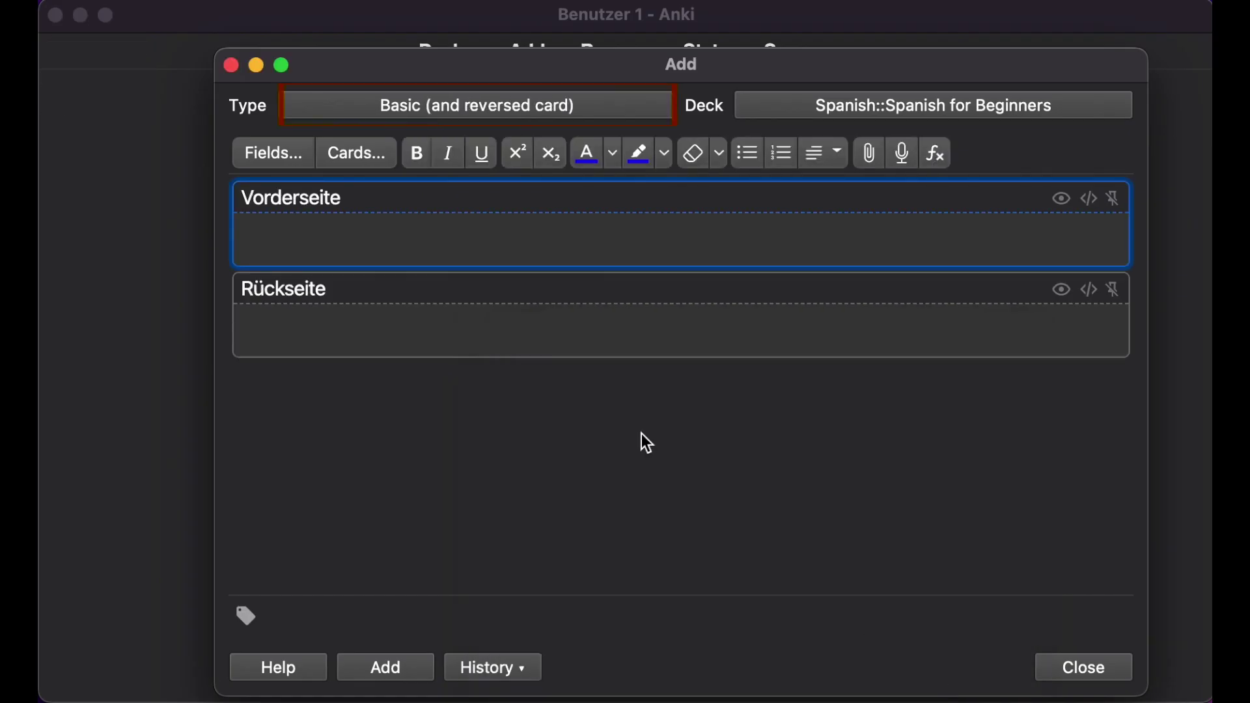
pyautogui.write('I am')
pyautogui.click(541, 325)
pyautogui.write('Soy')
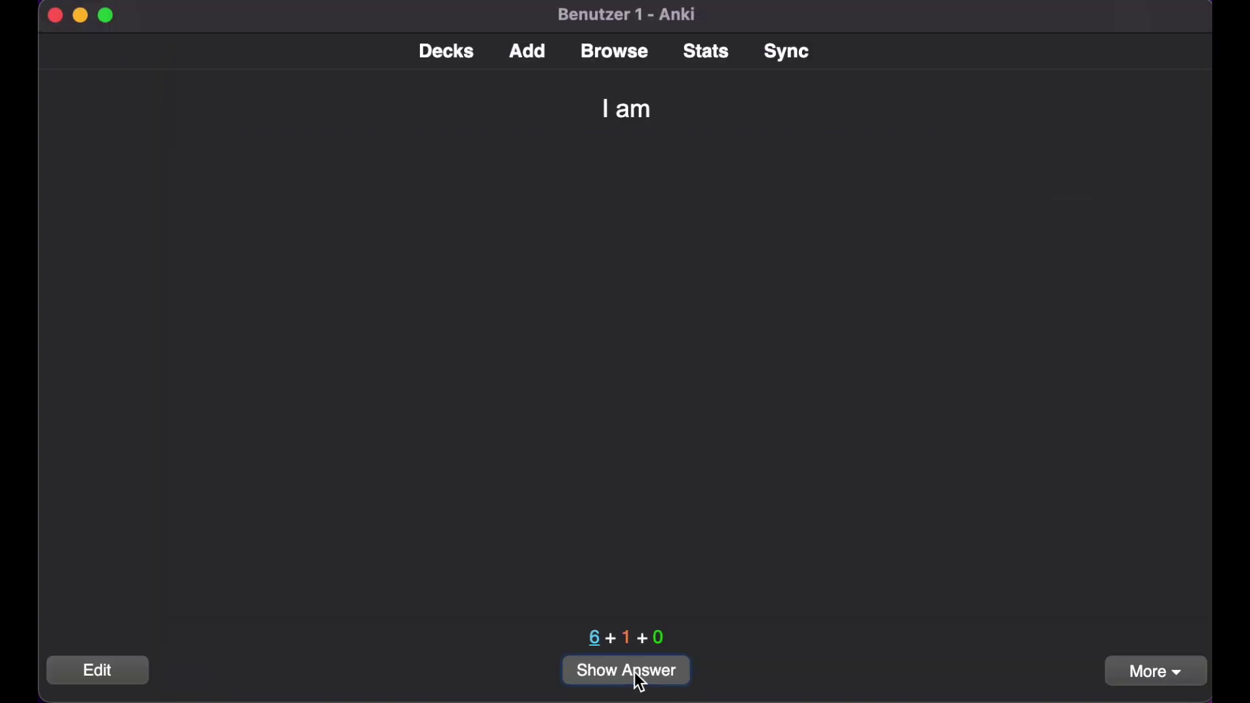
# Study the "I am" card and its reversed "Soy" card, revealing the answer of each
pyautogui.click(641, 677)
pyautogui.click(637, 672)
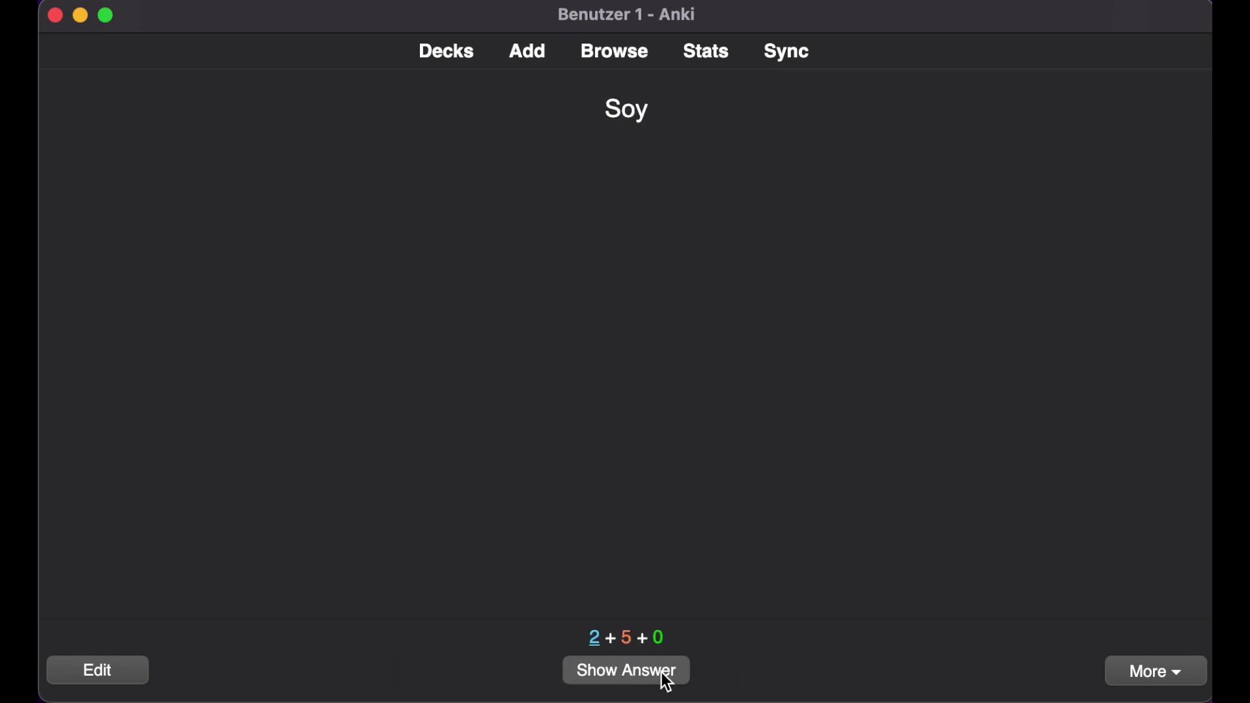
pyautogui.click(625, 671)
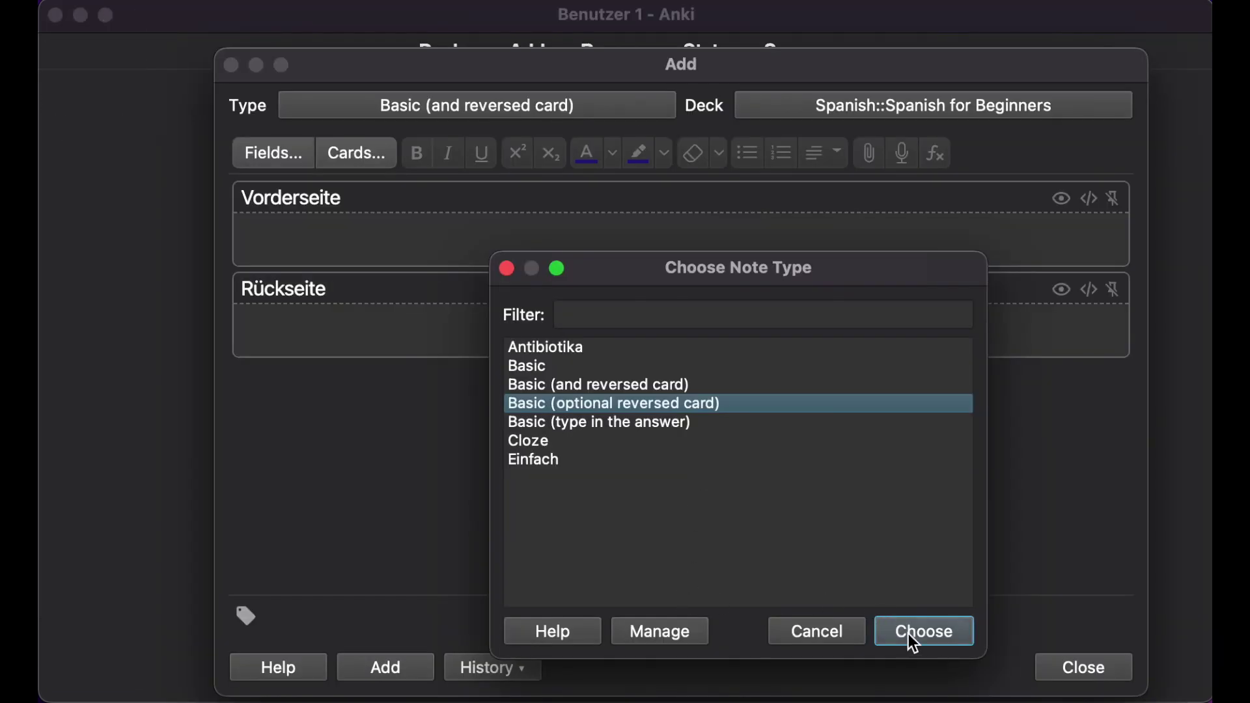
# Add a Basic (optional reversed card) note with "Captain", "Capitan" and "add reverse" in Gegenrichtung hinzufügen
pyautogui.click(908, 634)
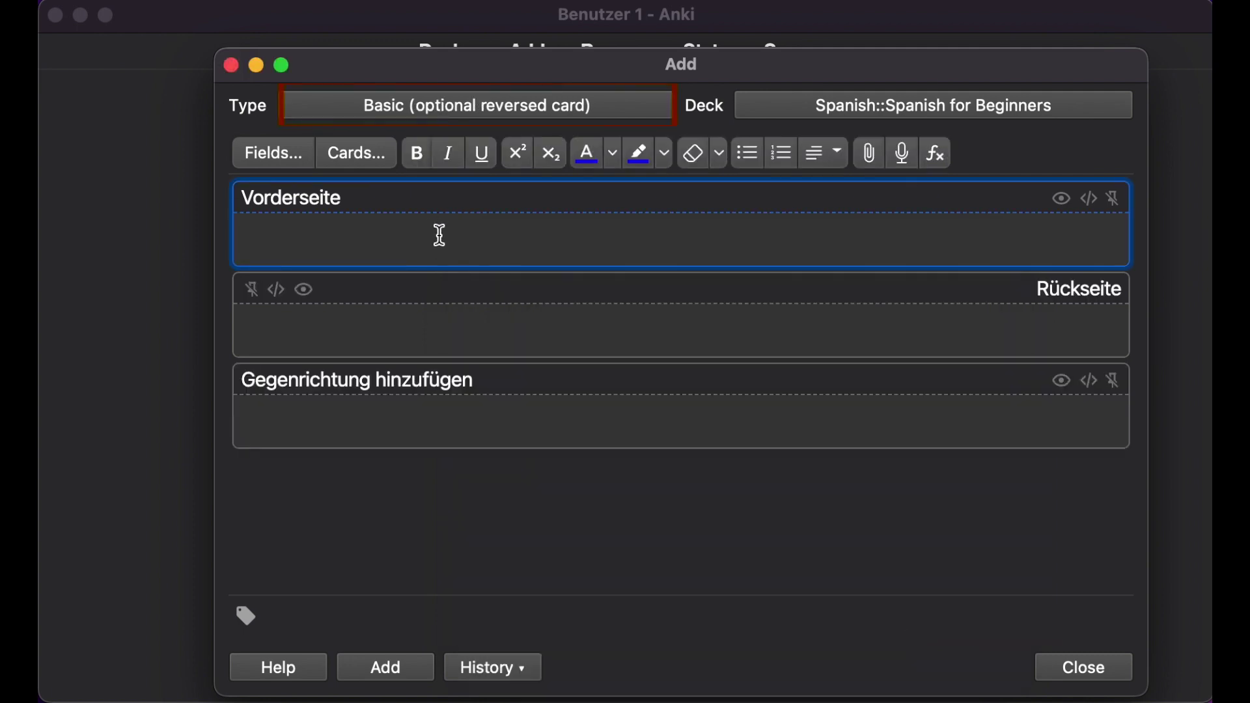
pyautogui.write('Captain')
pyautogui.click(424, 350)
pyautogui.write('Capitan')
pyautogui.click(354, 415)
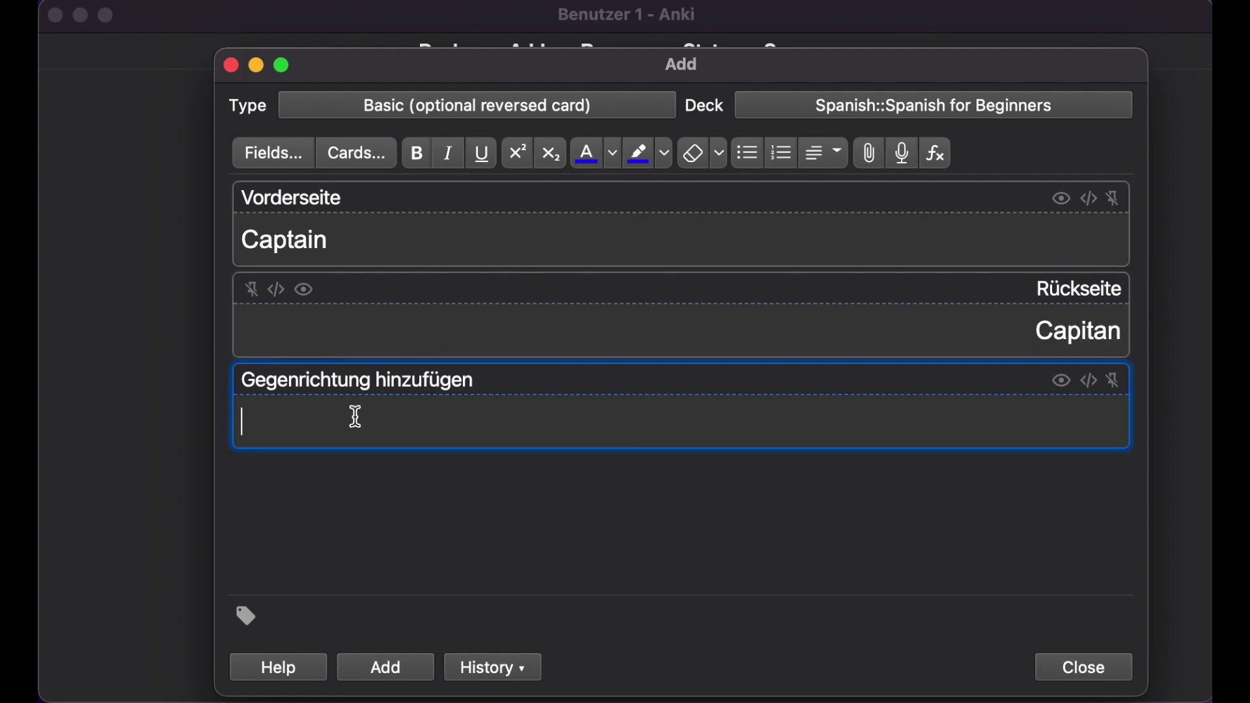
pyautogui.write('add reverse')
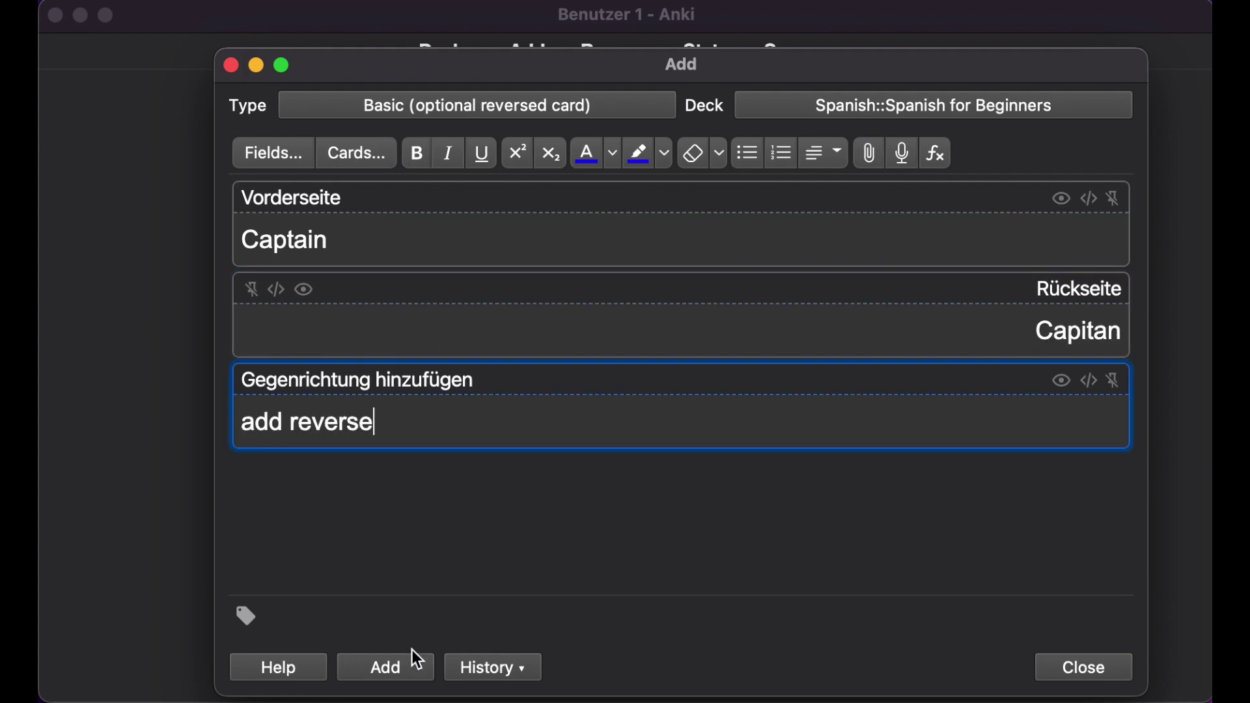
pyautogui.click(394, 665)
pyautogui.press('Escape')
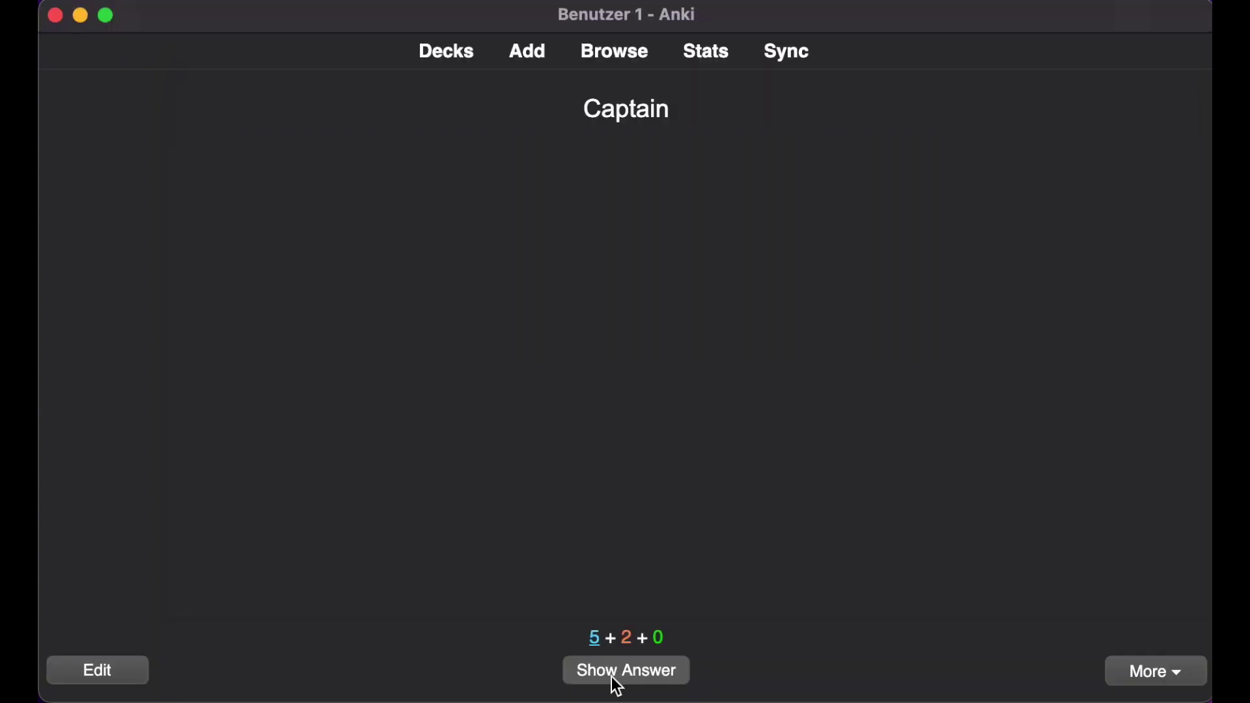
# Study the "Captain" card and its reversed "Capitan" card, revealing the answer of each
pyautogui.click(611, 675)
pyautogui.click(611, 676)
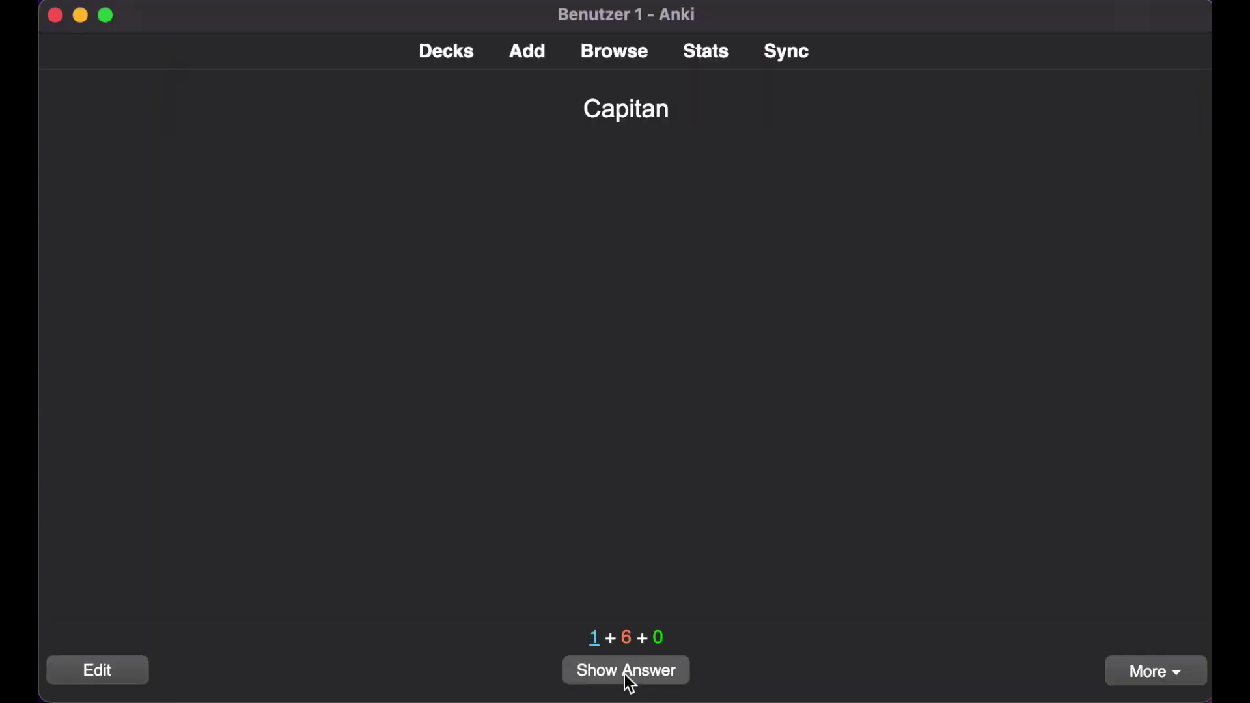
pyautogui.click(628, 677)
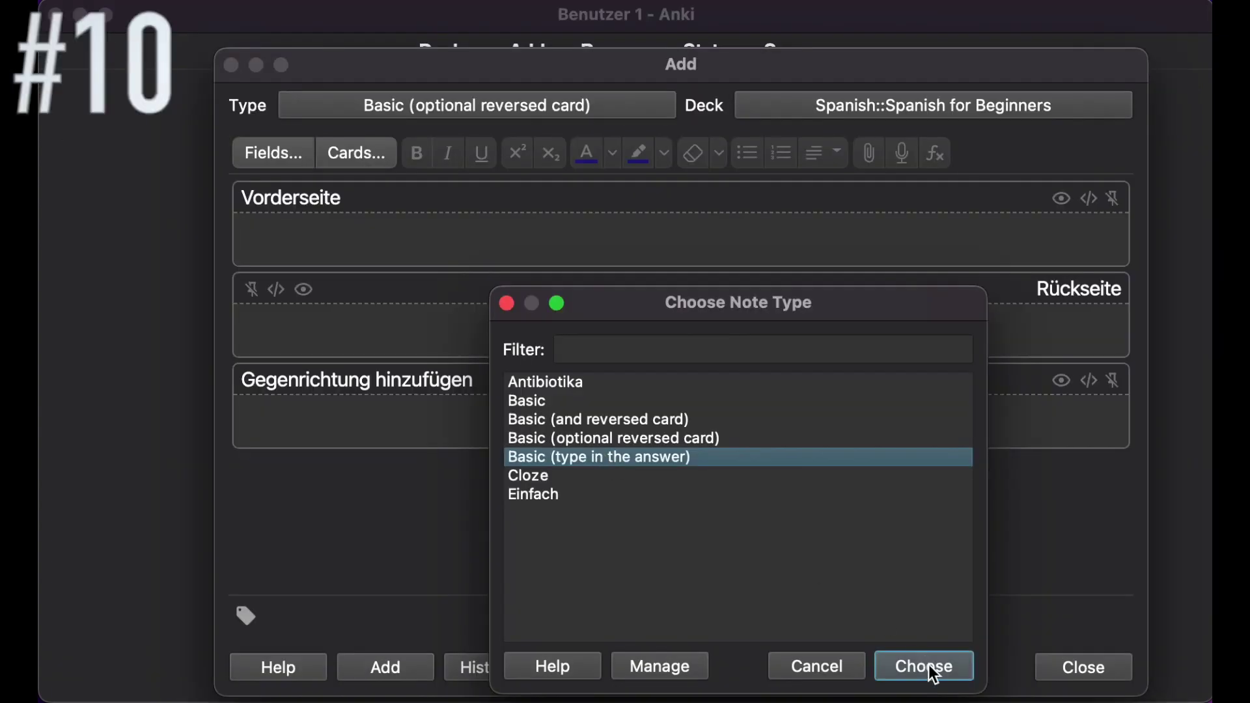
# Add a Basic (type in the answer) note with "Thank you" as Vorderseite and "Gracias" as Rückseite
pyautogui.click(932, 673)
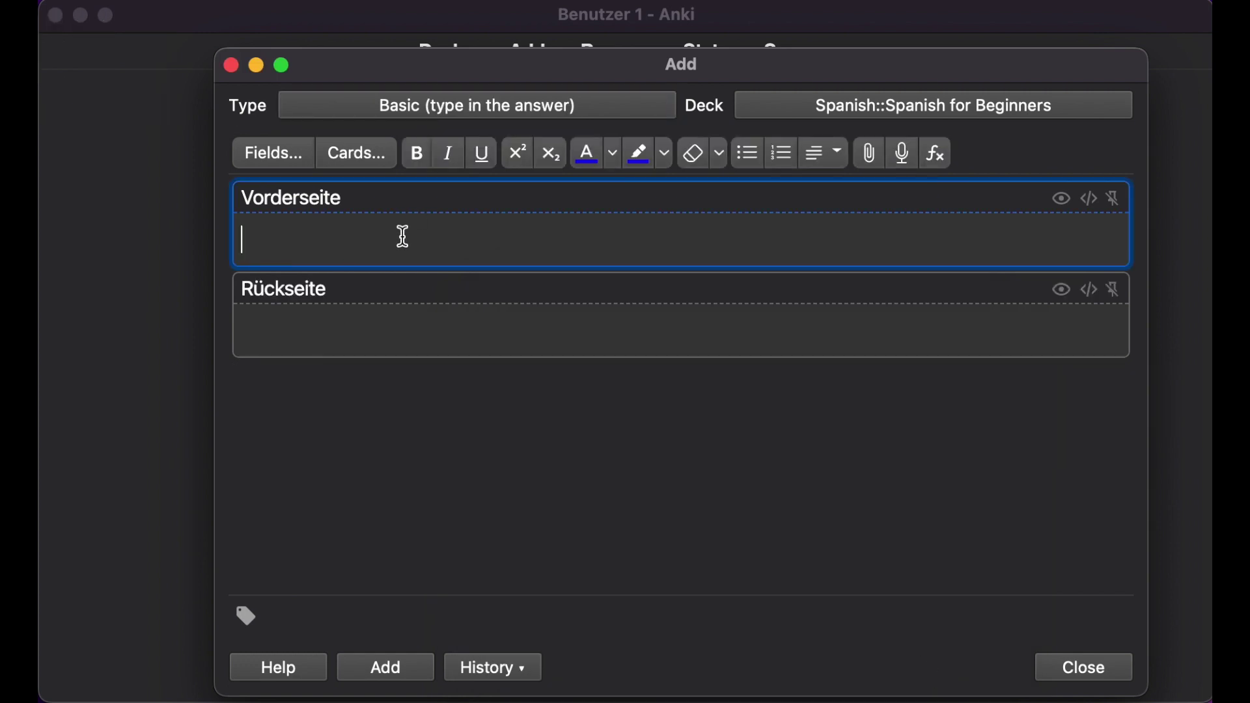
pyautogui.write('Thank you')
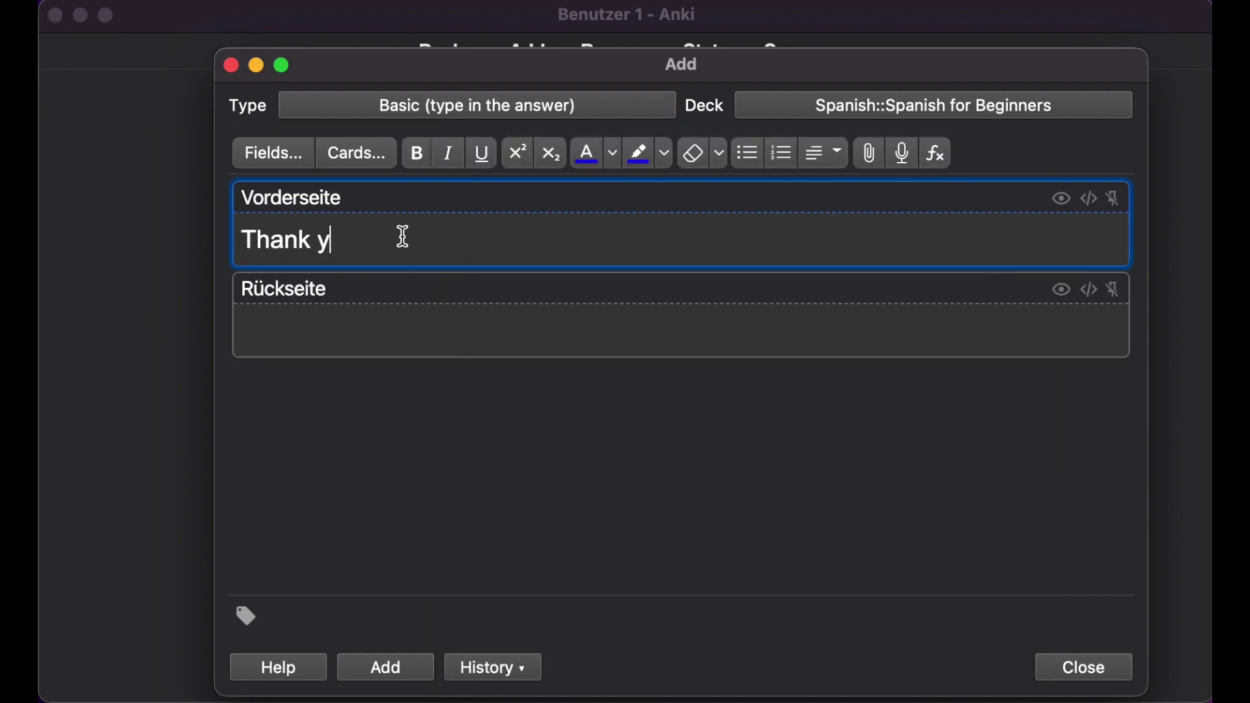
pyautogui.click(389, 325)
pyautogui.write('Gracias')
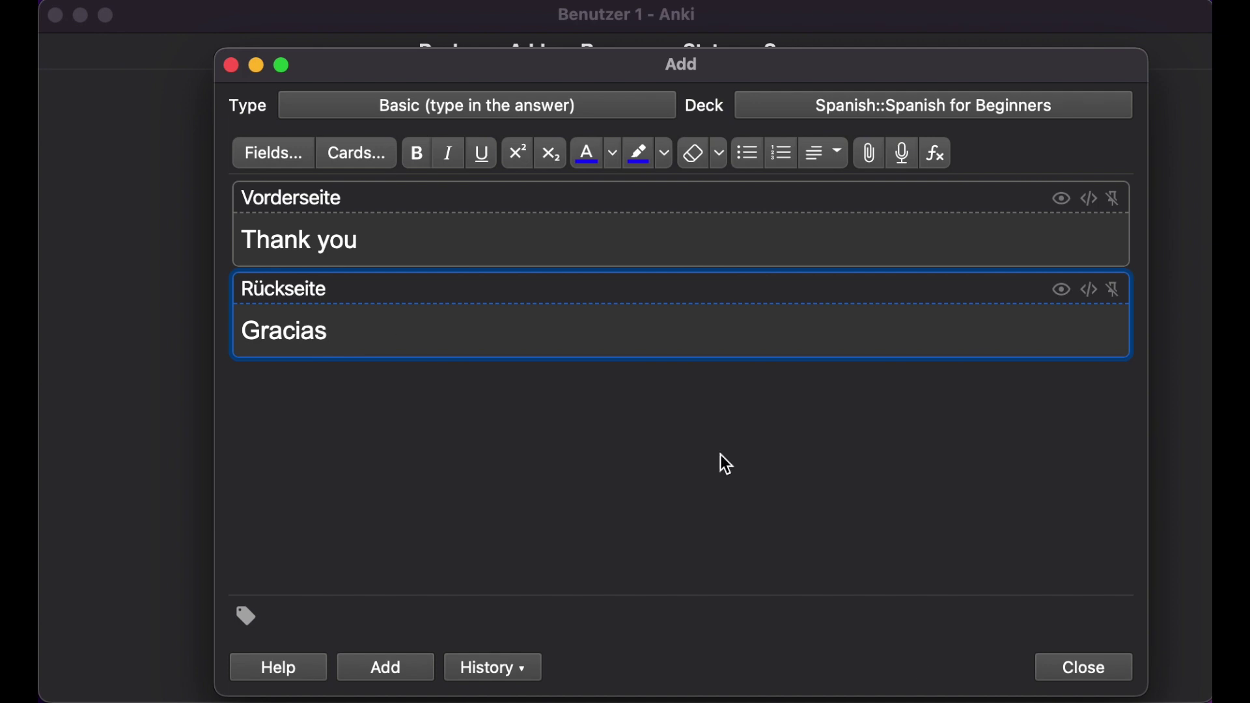
pyautogui.click(384, 670)
# Answer the "Thank you" card with "Gracias" in study mode and reveal the correct answer
pyautogui.write('Gracias')
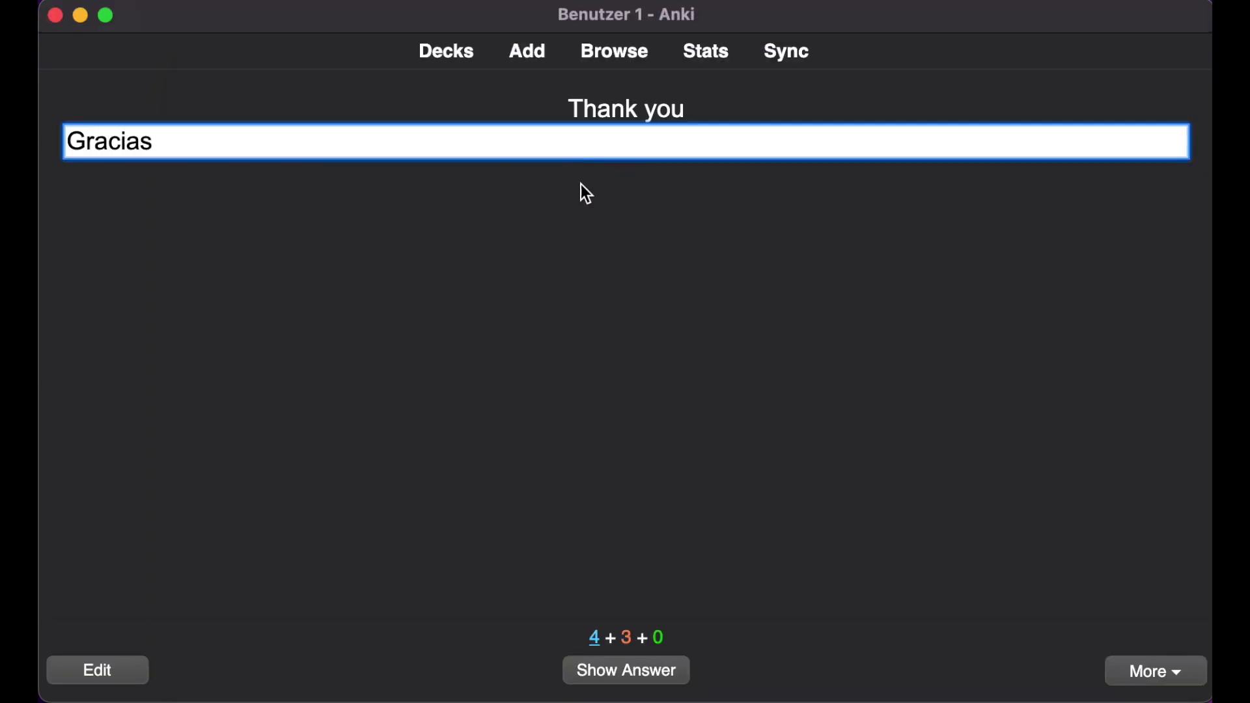
pyautogui.click(629, 671)
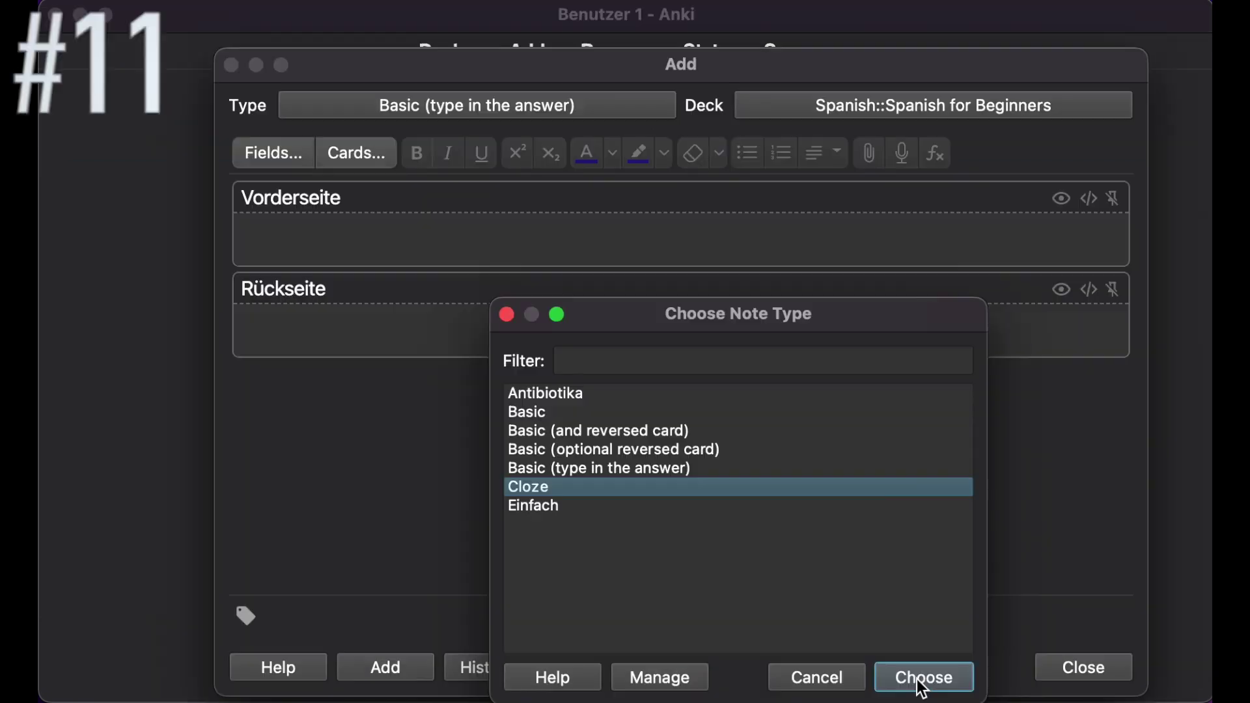
# Add a Cloze note reading "Man landed on the moon in {{c1::1969}}", and reveal its answer in study mode
pyautogui.click(919, 677)
pyautogui.click(470, 245)
pyautogui.write('Man land')
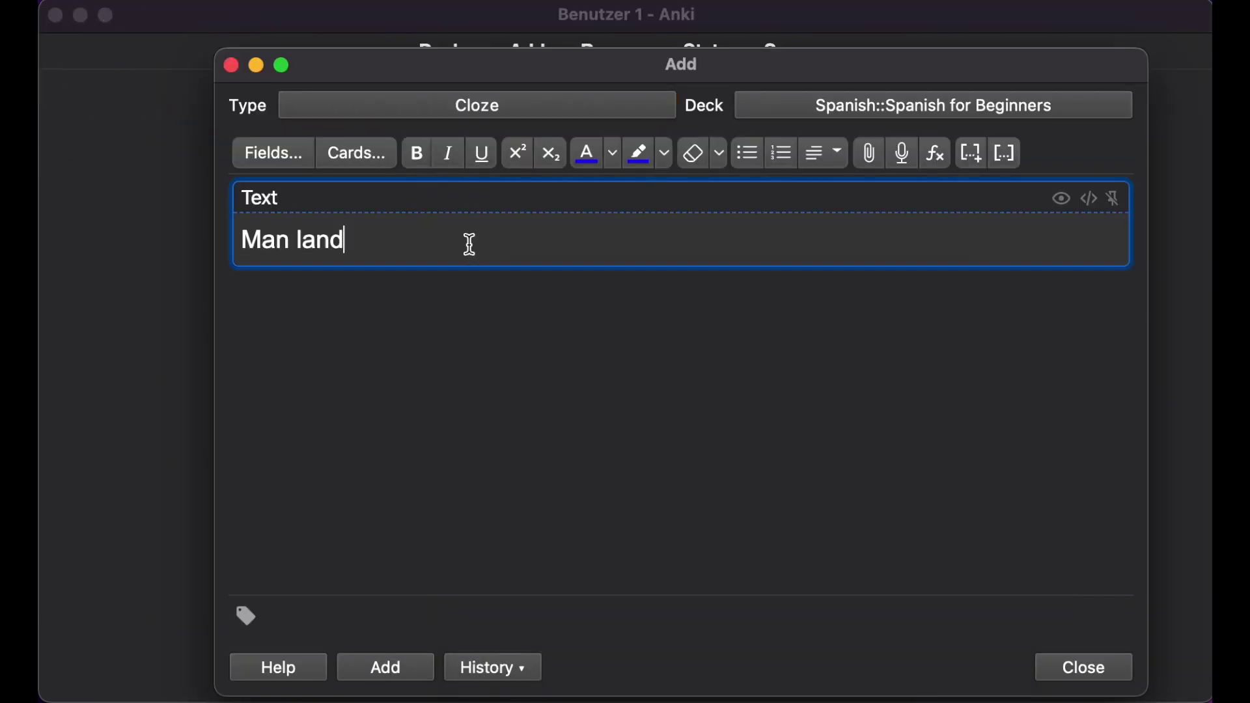
pyautogui.write('ed on the moon in 1969')
pyautogui.moveTo(608, 241); pyautogui.dragTo(552, 242)
pyautogui.click(1010, 155)
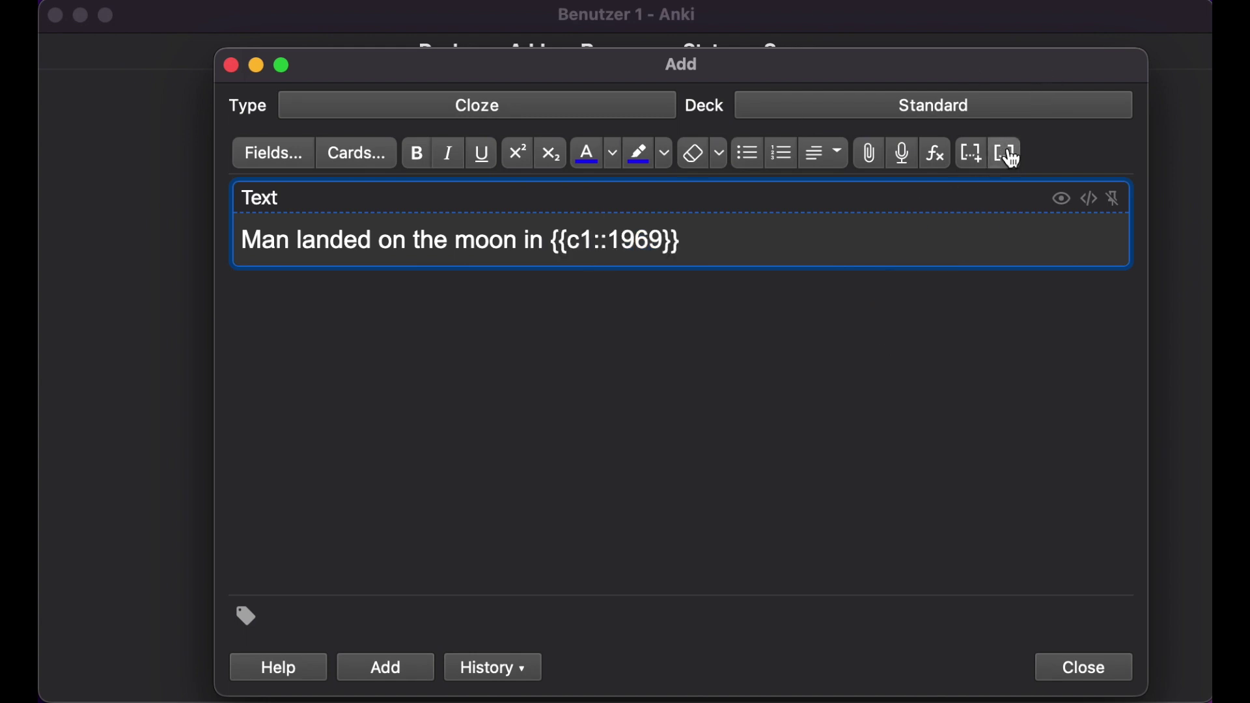
pyautogui.click(384, 654)
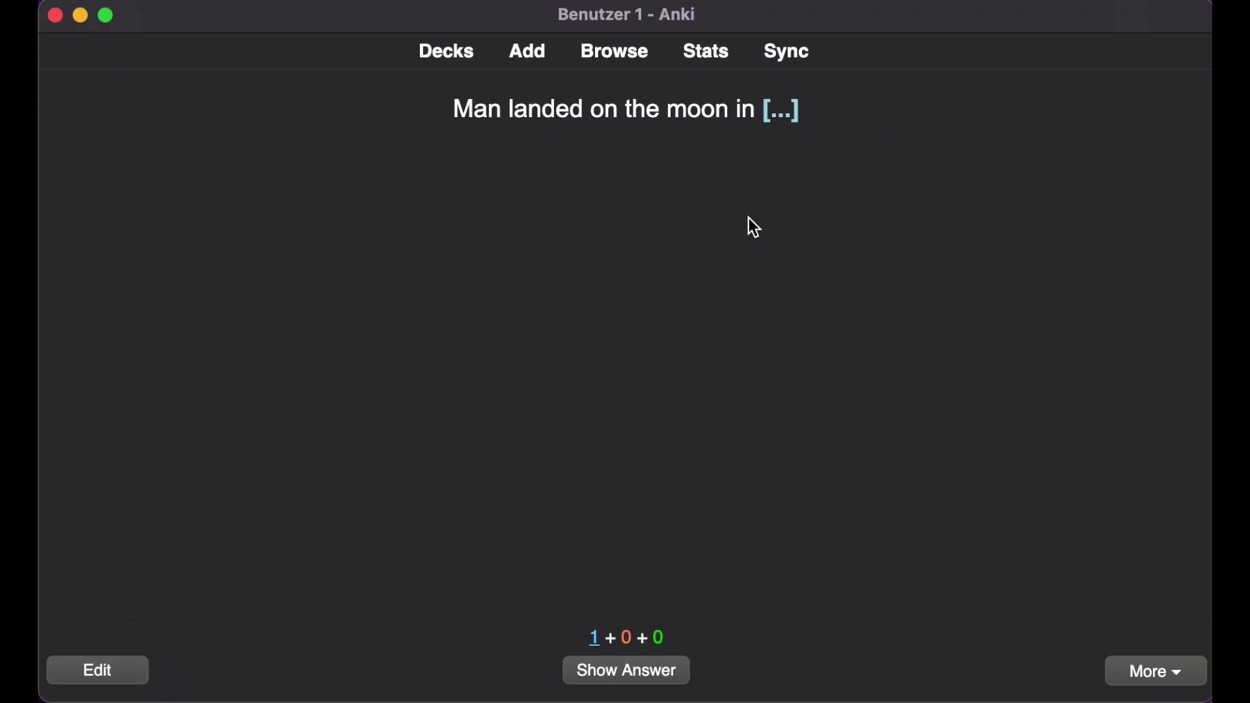
pyautogui.click(631, 671)
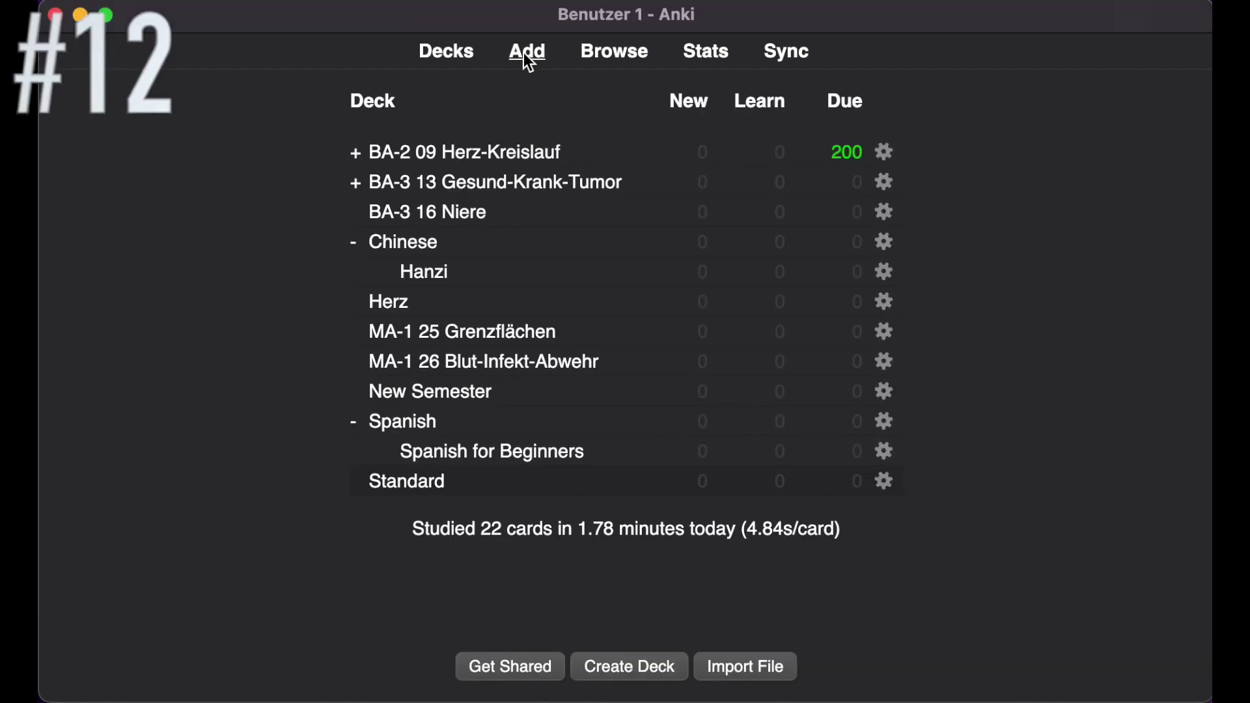
# Start a new note and choose Spanish as its deck
pyautogui.click(525, 52)
pyautogui.click(838, 108)
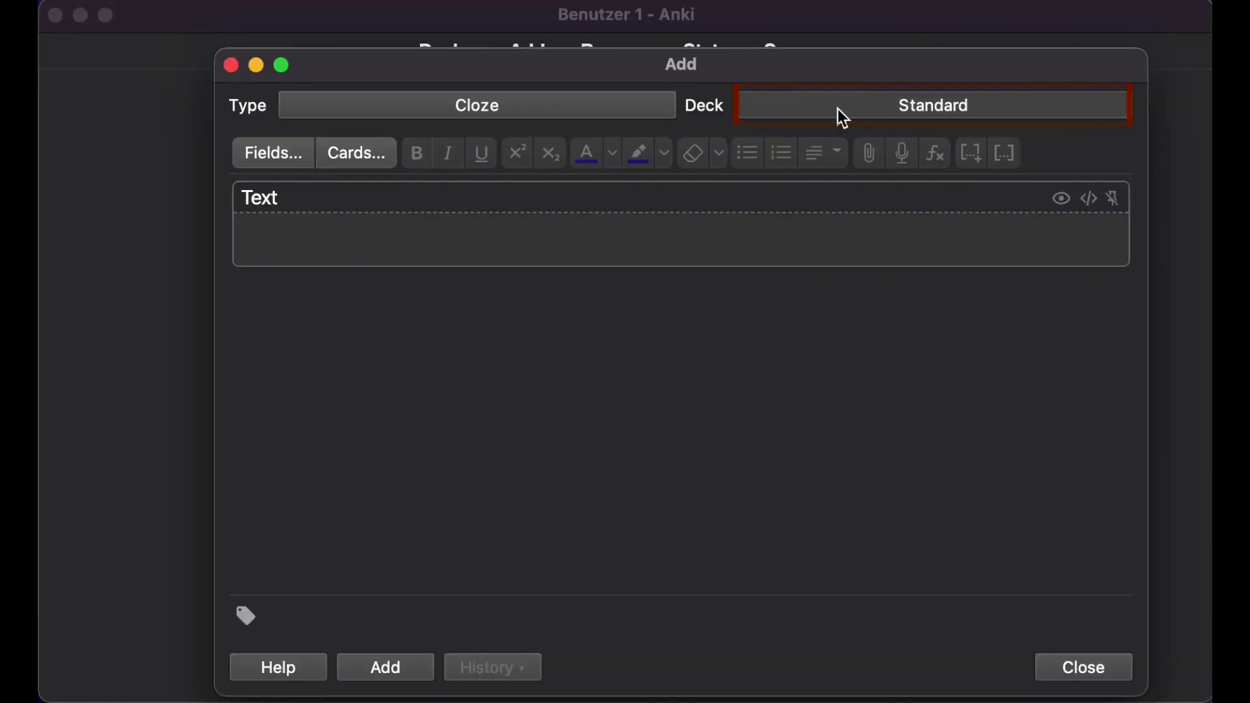
pyautogui.moveTo(848, 346); pyautogui.dragTo(796, 296)
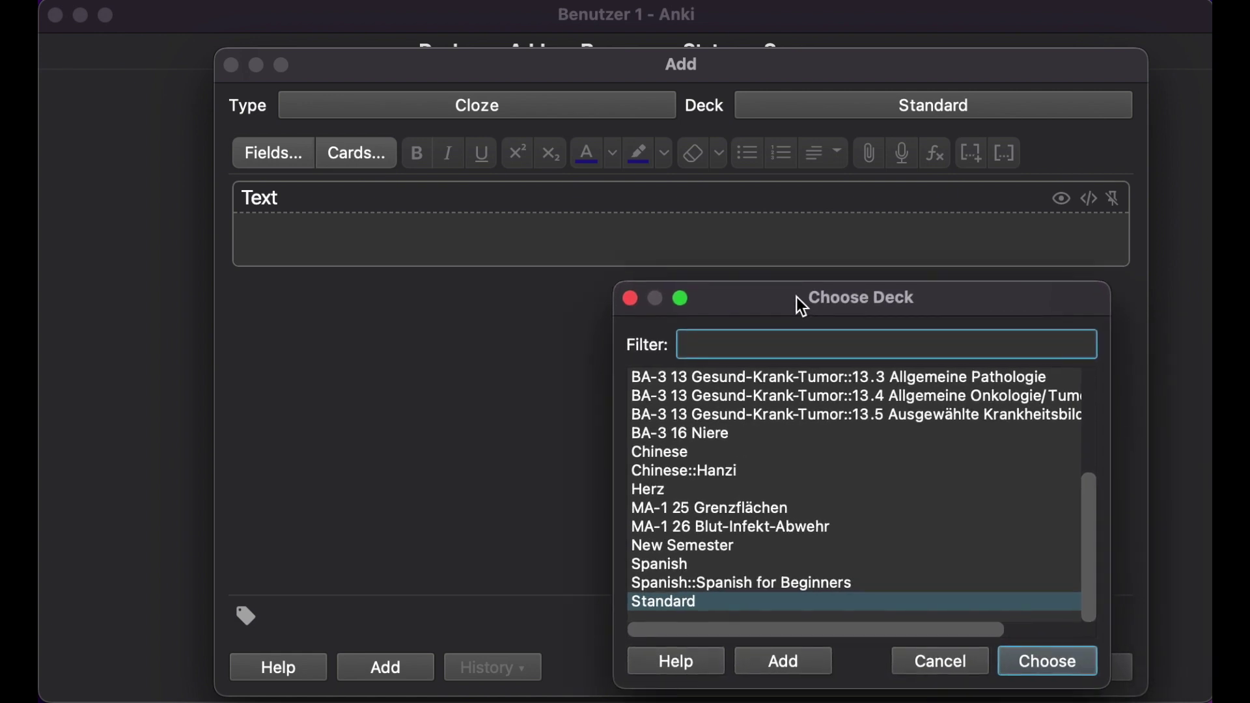
pyautogui.scroll(3, 770, 402)
pyautogui.scroll(-3, 770, 402)
pyautogui.click(667, 564)
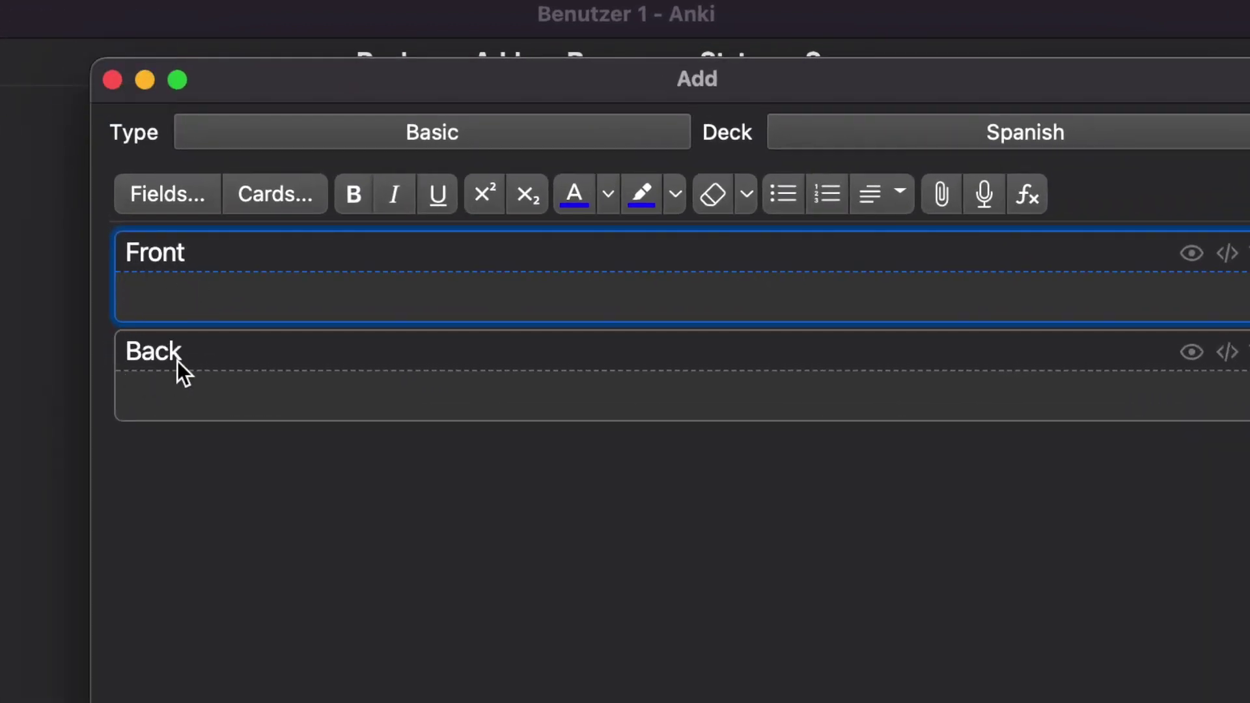
# Add the Basic note "Name all coronary arteries" with "ACD, RIVA, ..." as Back, tagged cardio::check_with_tutor
pyautogui.click(163, 198)
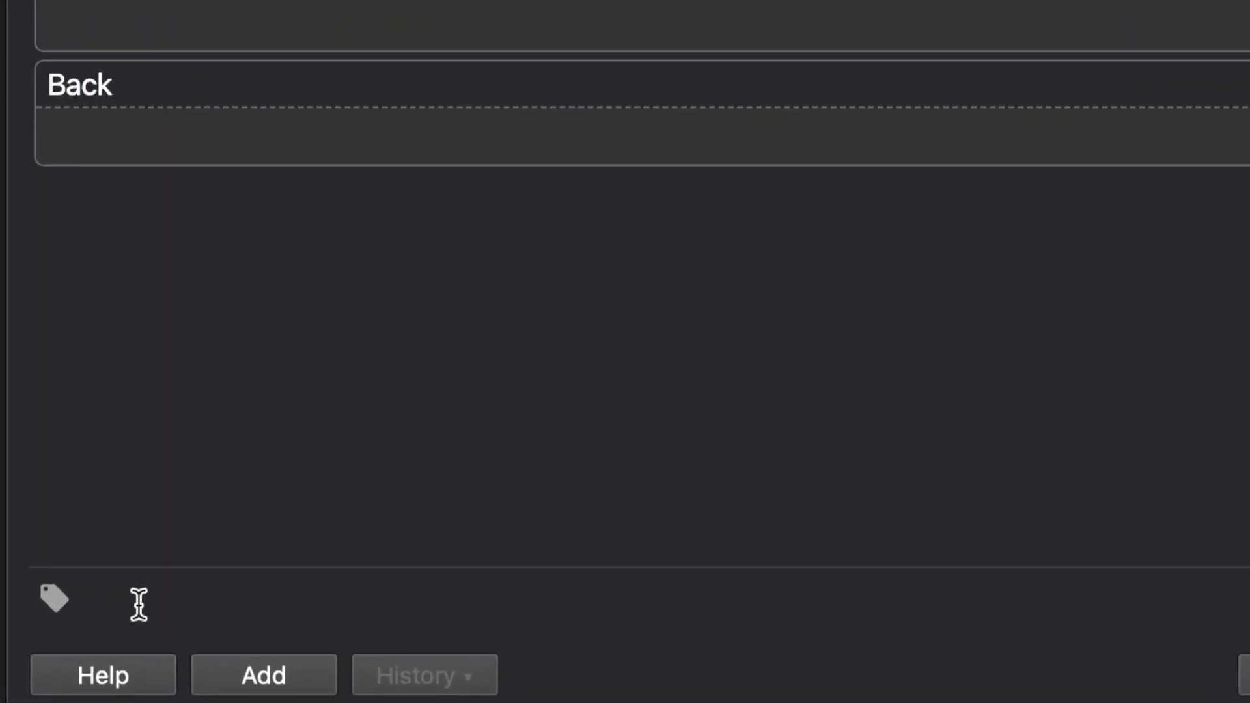
pyautogui.write('cardio::check_with_tutor::')
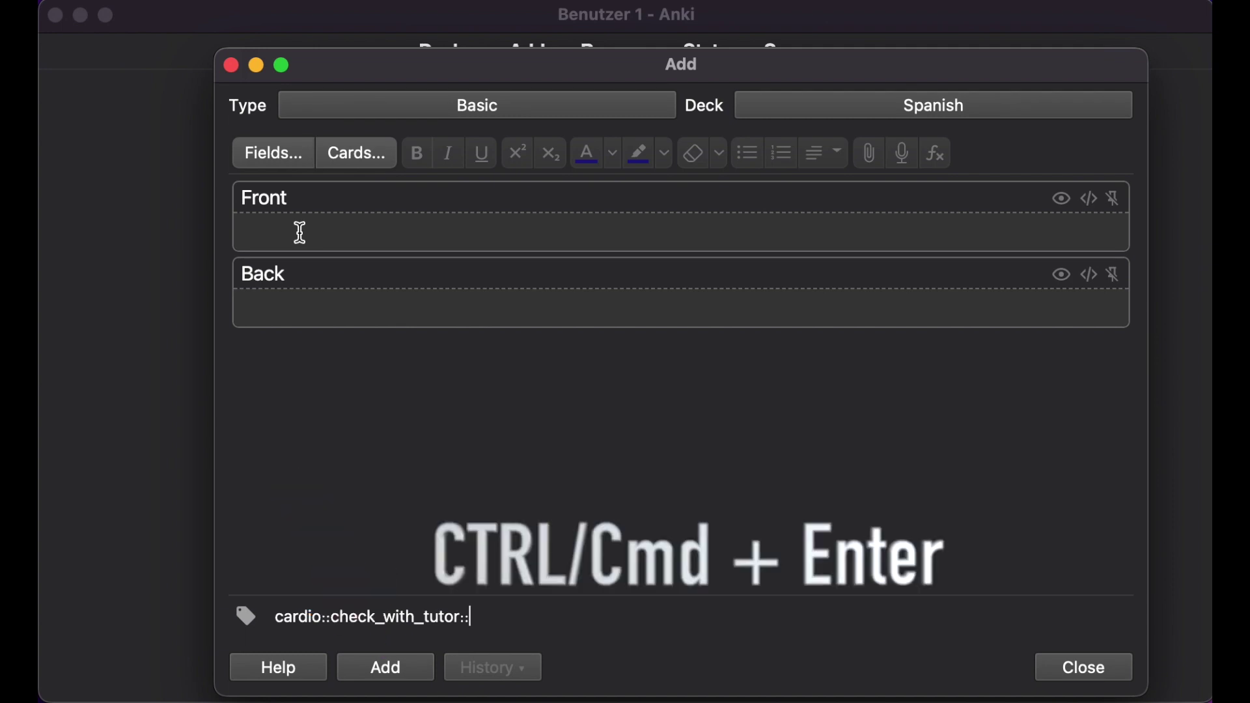
pyautogui.press('super+Return')
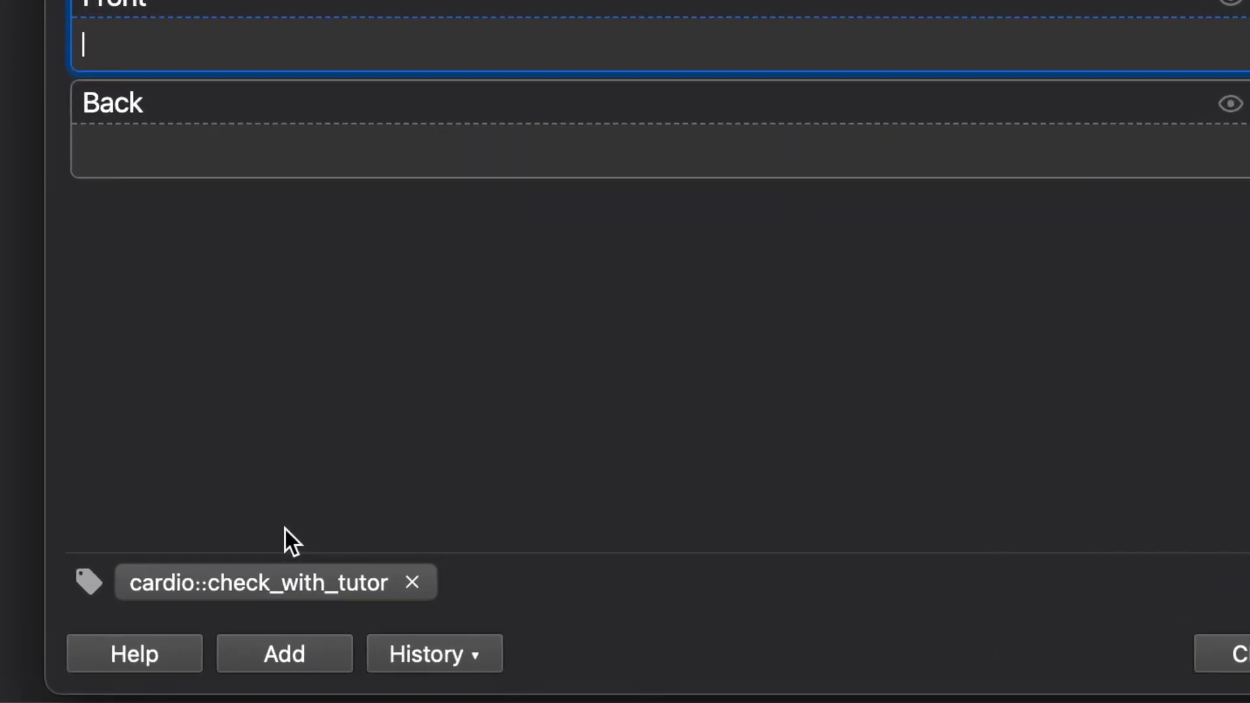
# Open the coronary arteries note from the history of added notes and examine it in the card browser
pyautogui.click(428, 651)
pyautogui.click(544, 653)
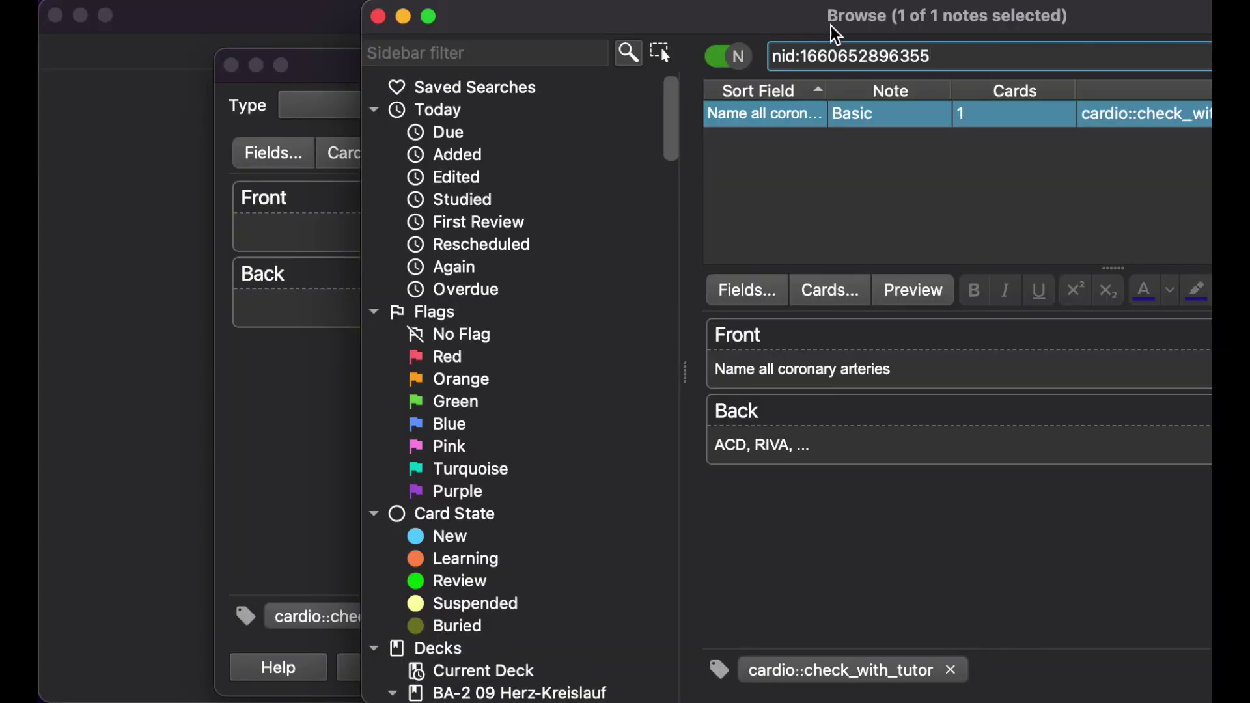
pyautogui.moveTo(825, 28); pyautogui.dragTo(501, 23)
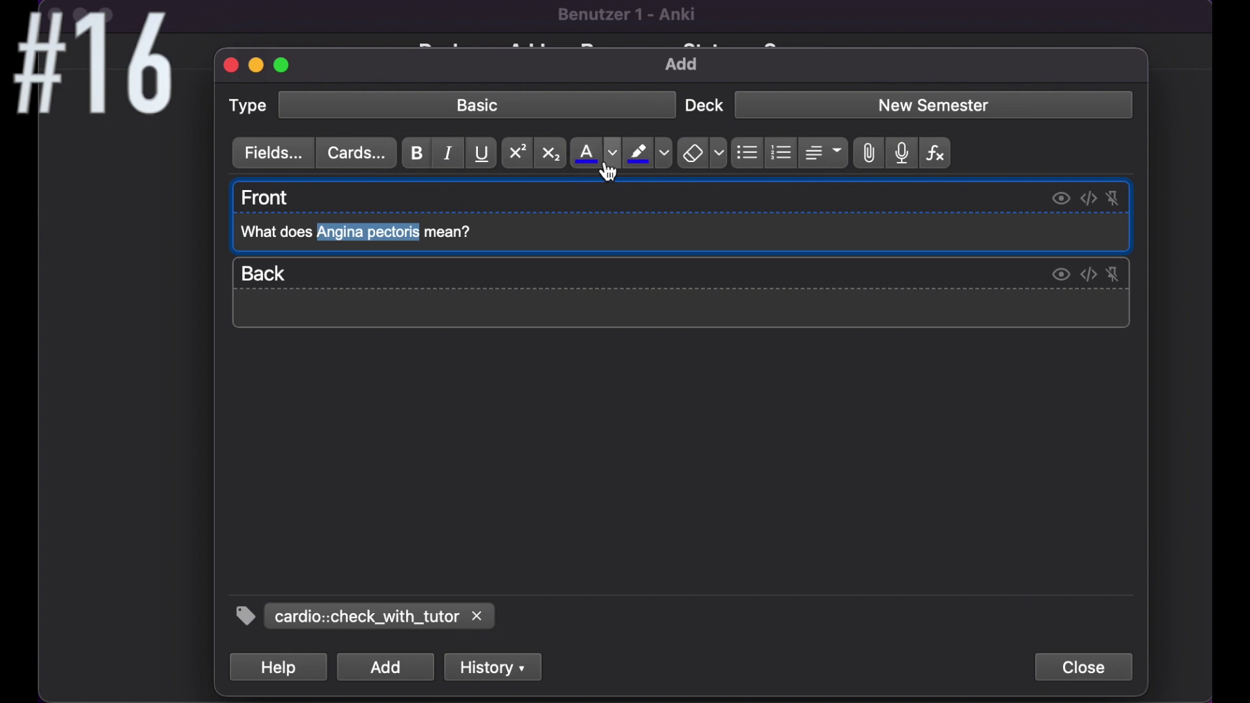
# Color the words "Angina pectoris" crimson red in the Front field of the new note
pyautogui.click(615, 161)
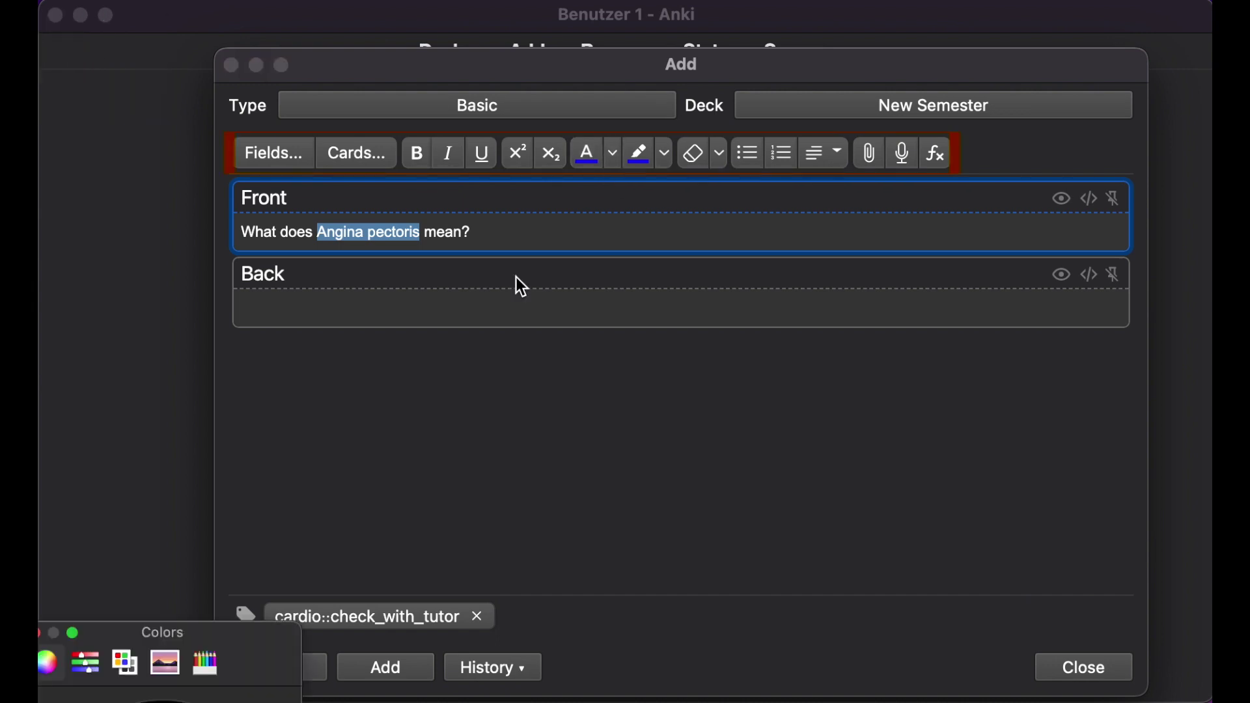
pyautogui.moveTo(237, 664); pyautogui.dragTo(713, 327)
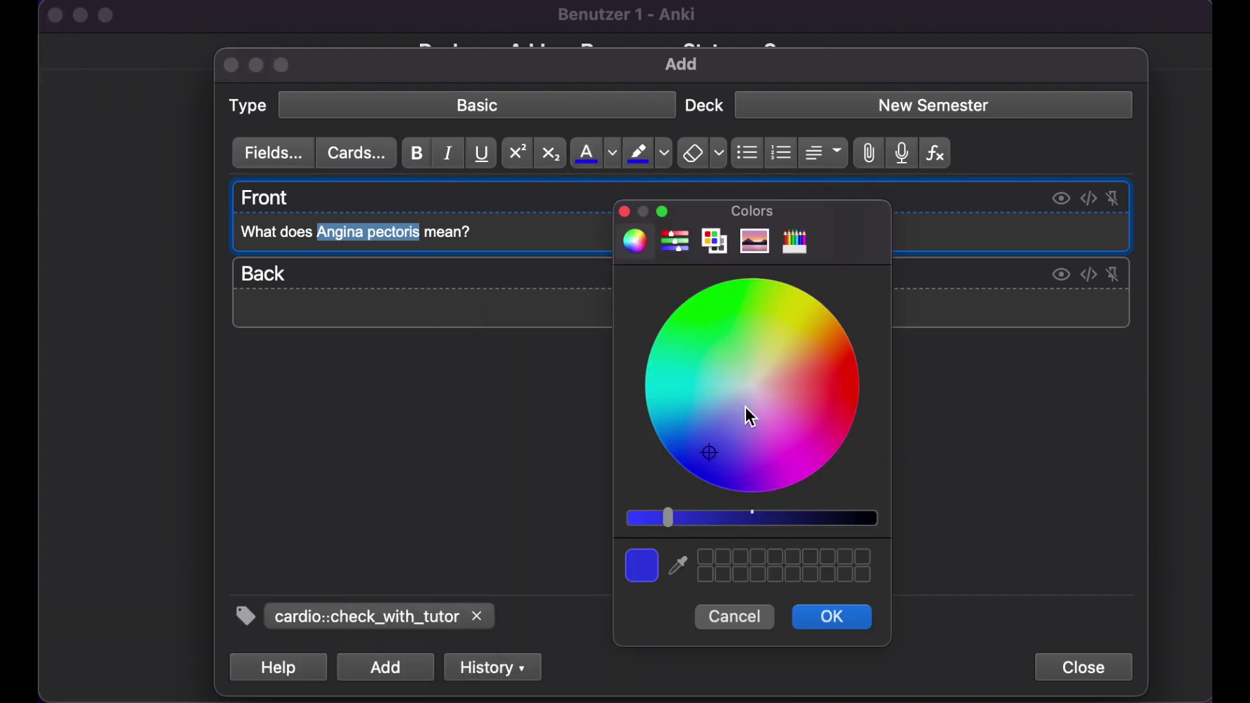
pyautogui.click(837, 403)
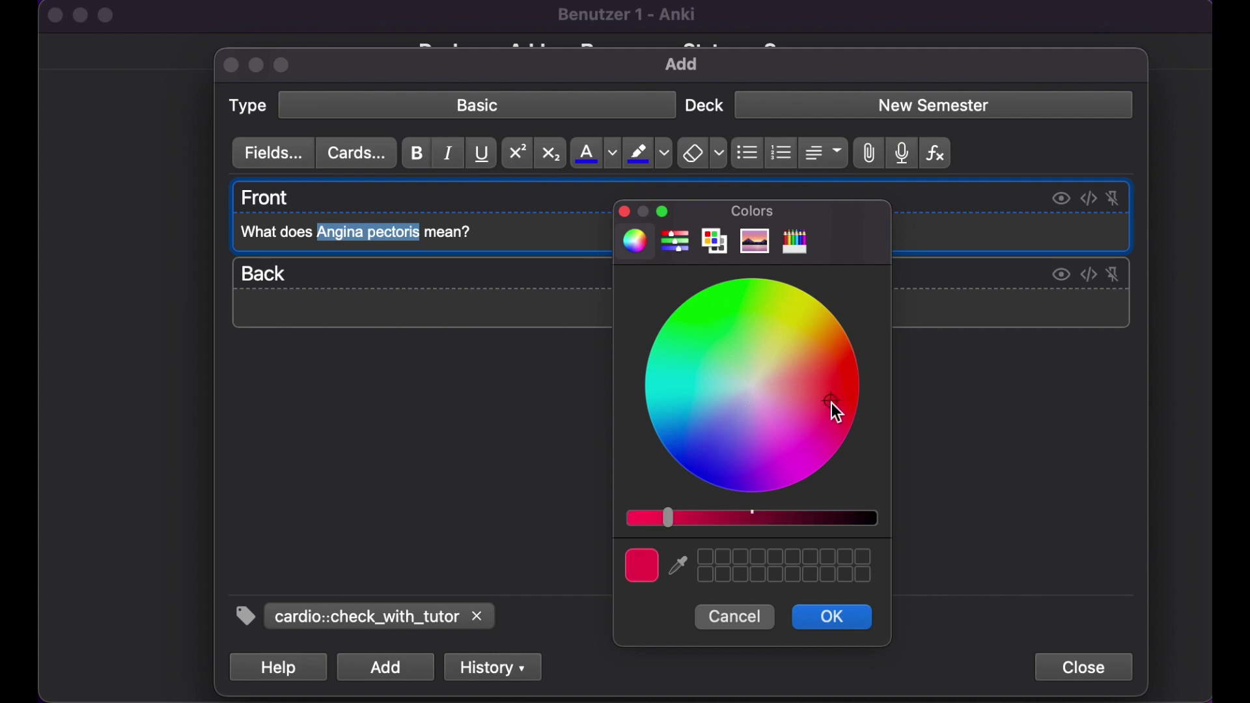
pyautogui.click(833, 618)
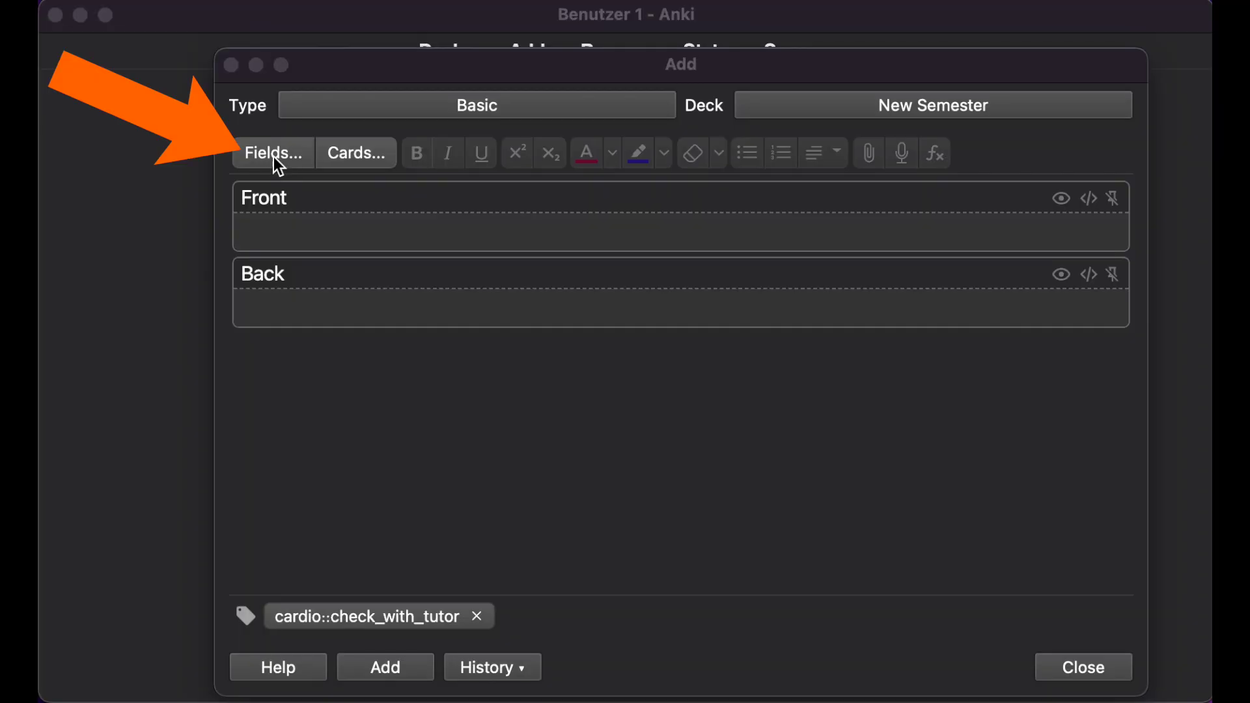
# Save the Basic note type with Front as the browser sort field, and open the most recently added note from history
pyautogui.click(272, 155)
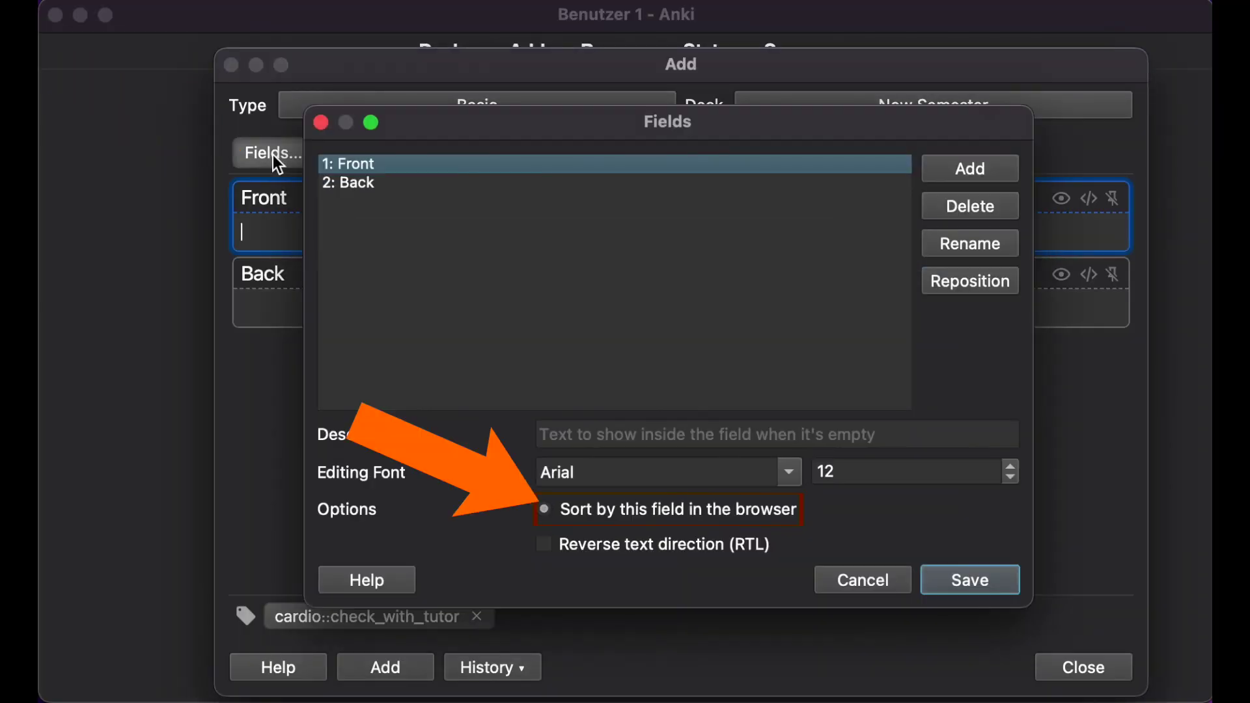
pyautogui.press('Return')
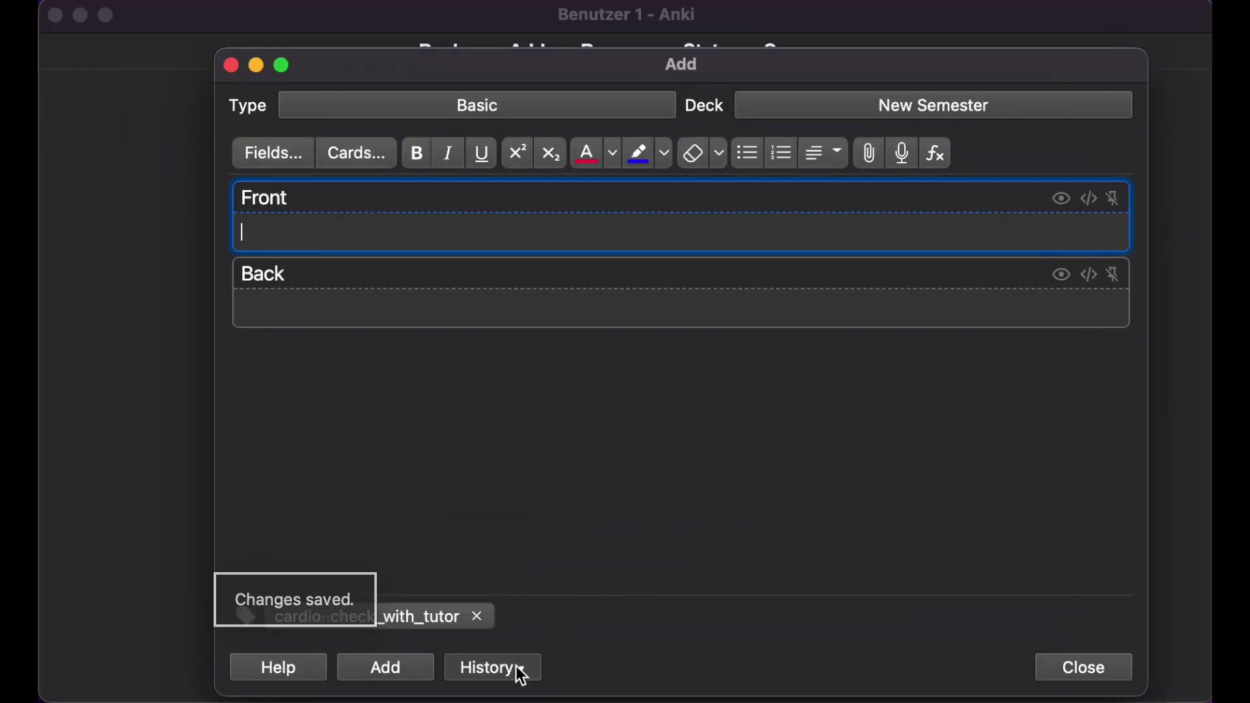
pyautogui.click(516, 668)
pyautogui.click(564, 672)
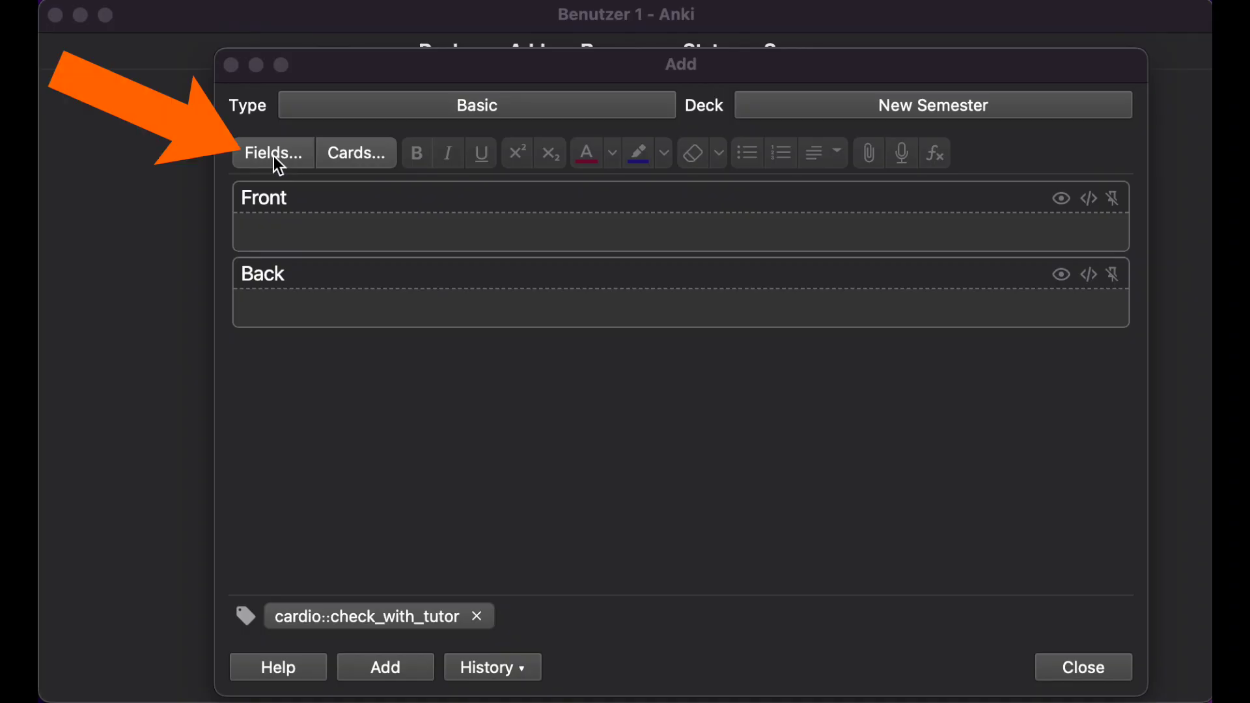
# Enable reverse text direction (RTL) for the Front field of the Basic note type and save the change
pyautogui.click(272, 155)
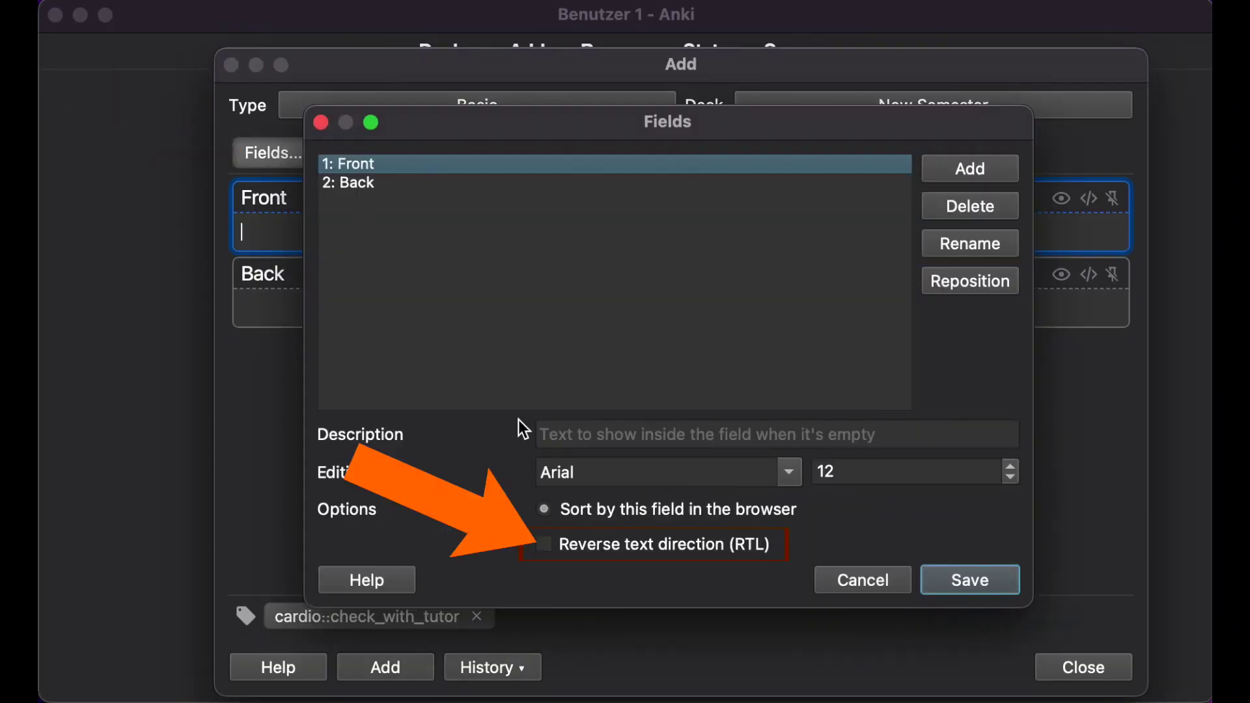
pyautogui.click(545, 544)
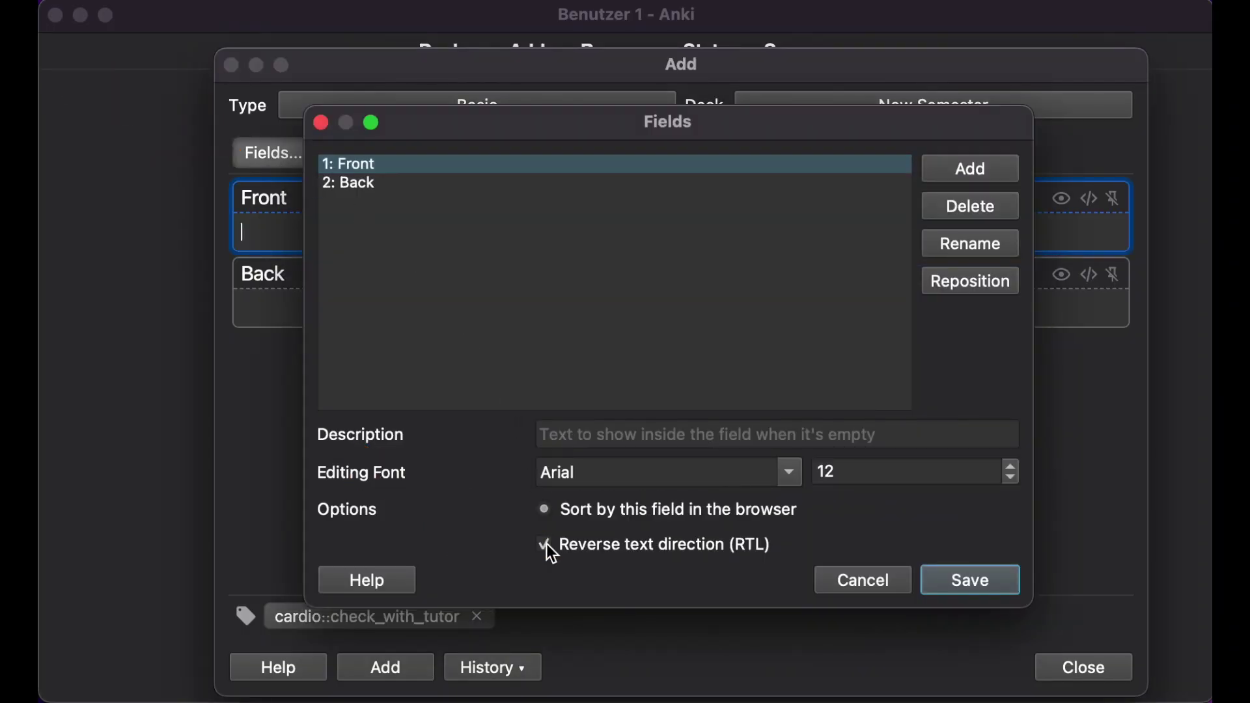
pyautogui.click(972, 582)
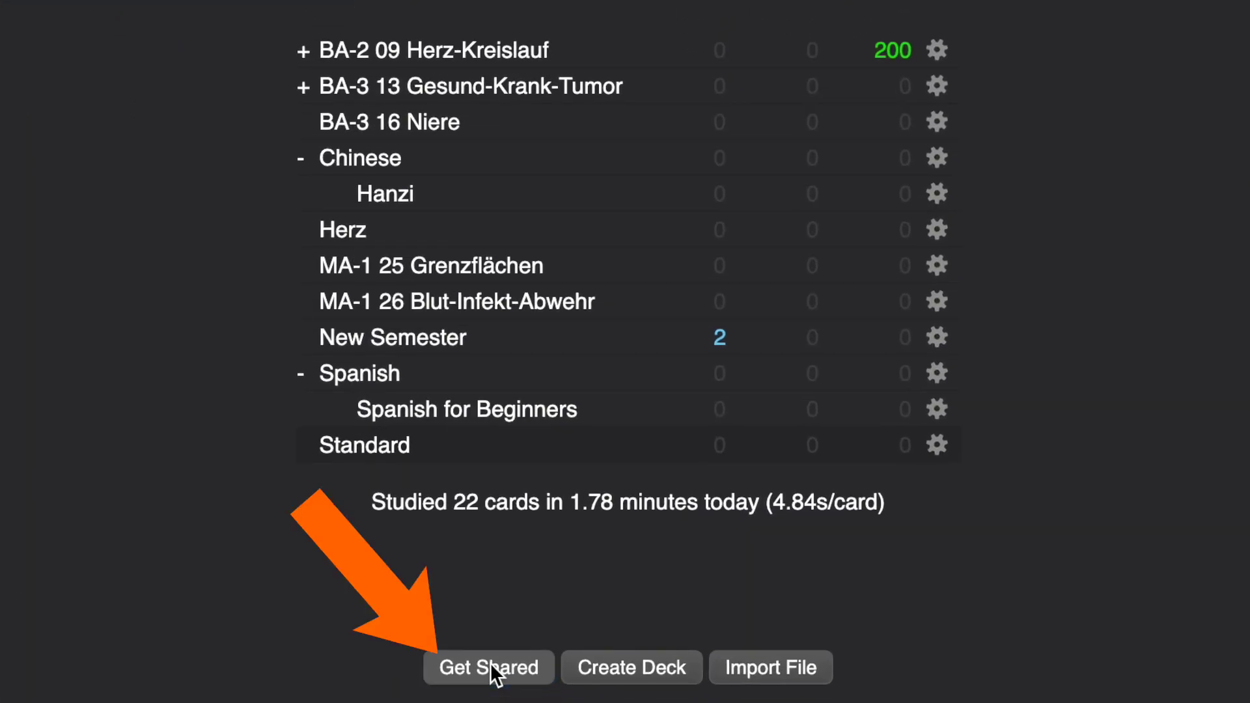
# Browse the shared Anatomy decks on AnkiWeb and examine the page of "Anatomy Bones - High Quality images + cloze (latin language)"
pyautogui.click(490, 667)
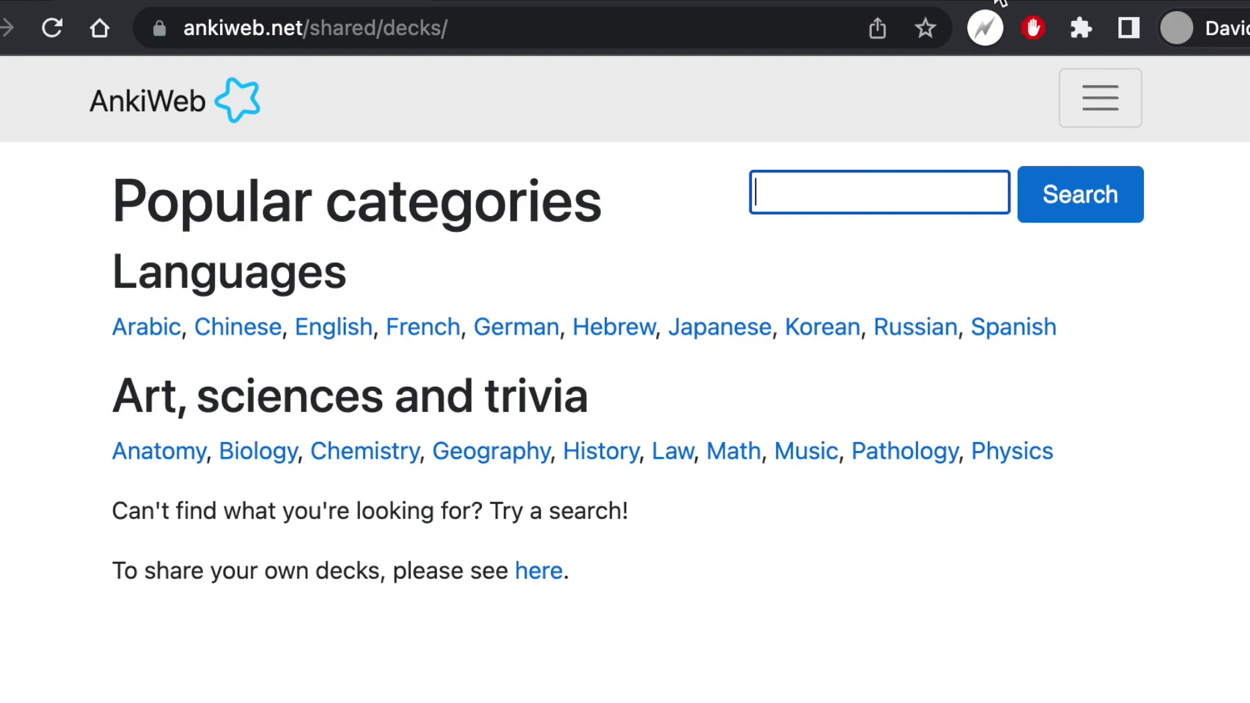
pyautogui.scroll(-1, 510, 418)
pyautogui.click(183, 440)
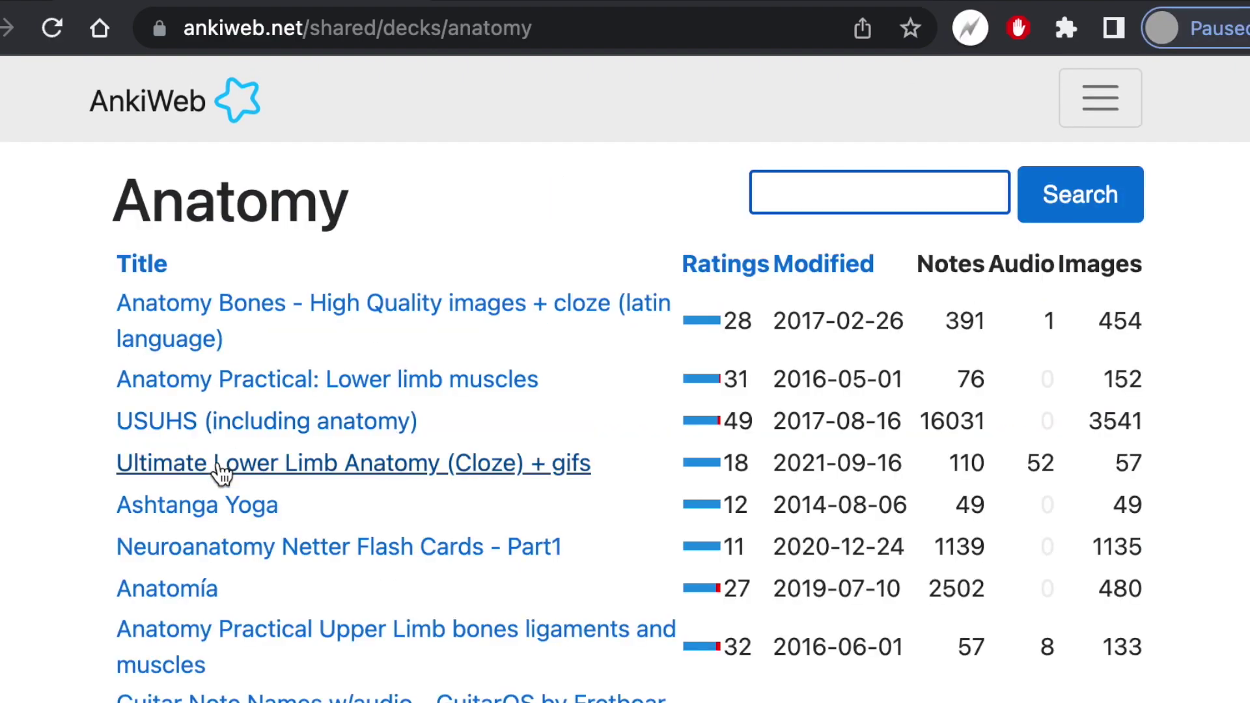
pyautogui.click(257, 306)
pyautogui.scroll(-20, 217, 332)
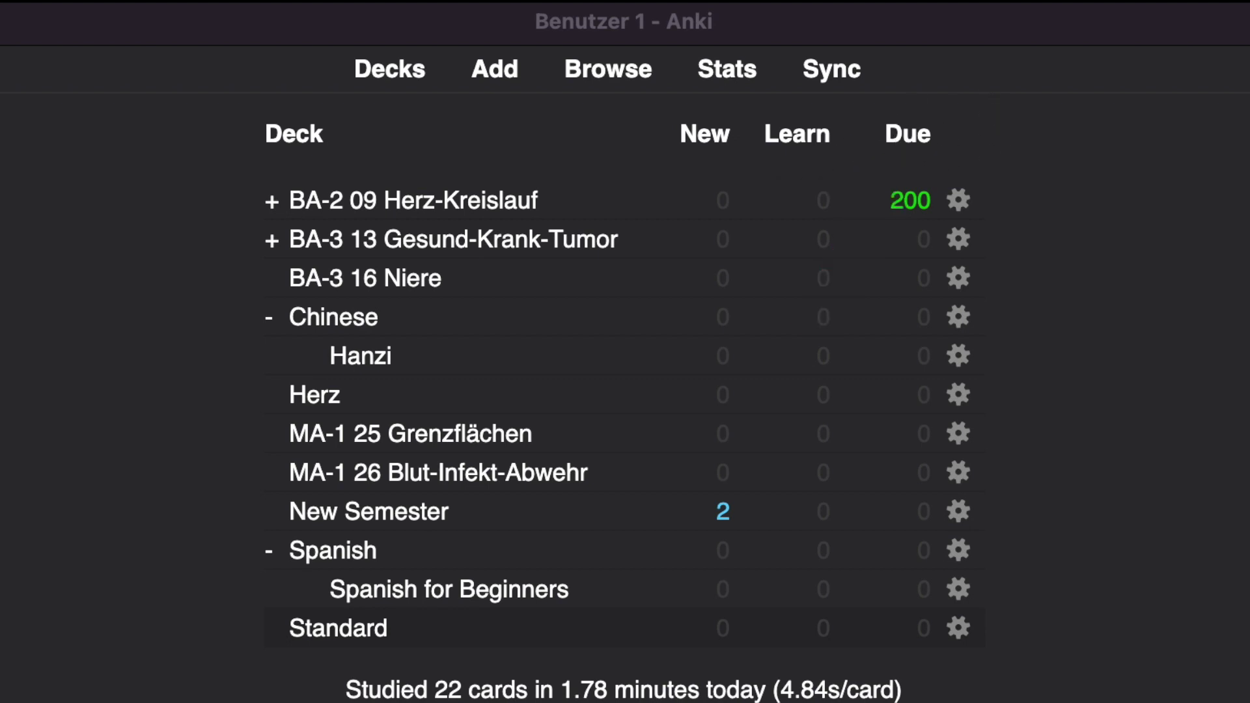
# View the overview of the BA-2 09 Herz-Kreislauf deck and examine the daily limits in its options
pyautogui.click(534, 201)
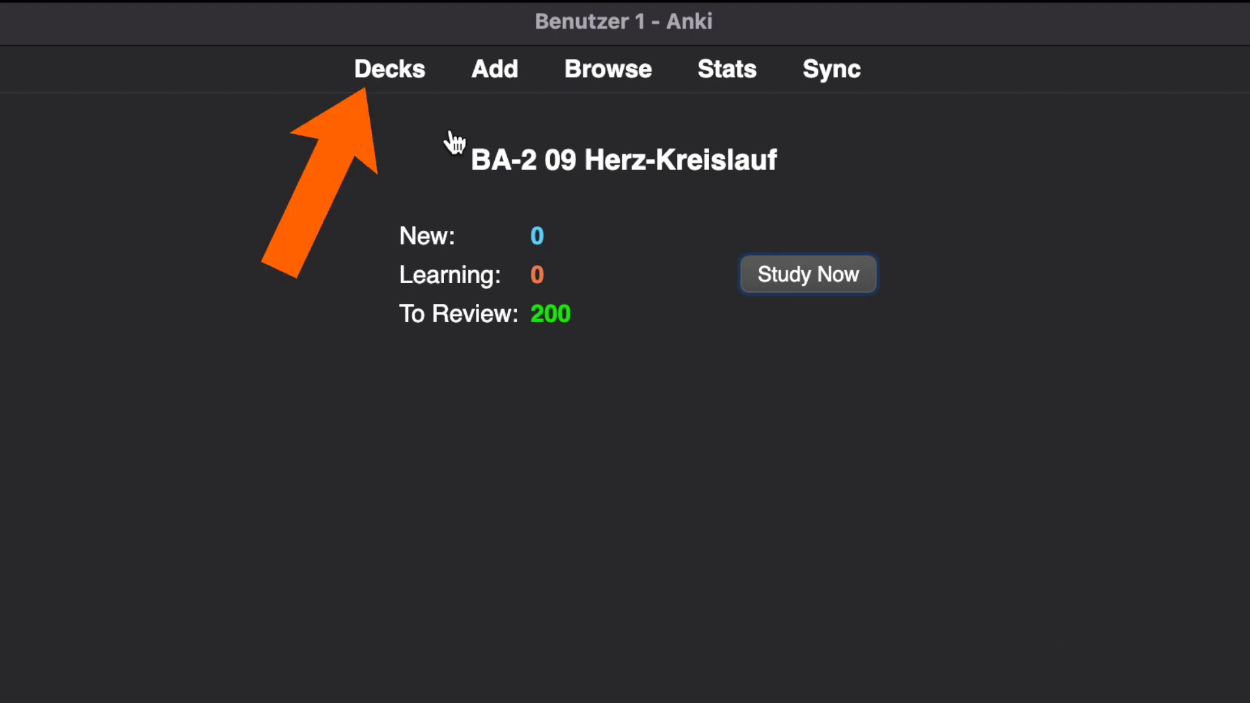
pyautogui.click(402, 79)
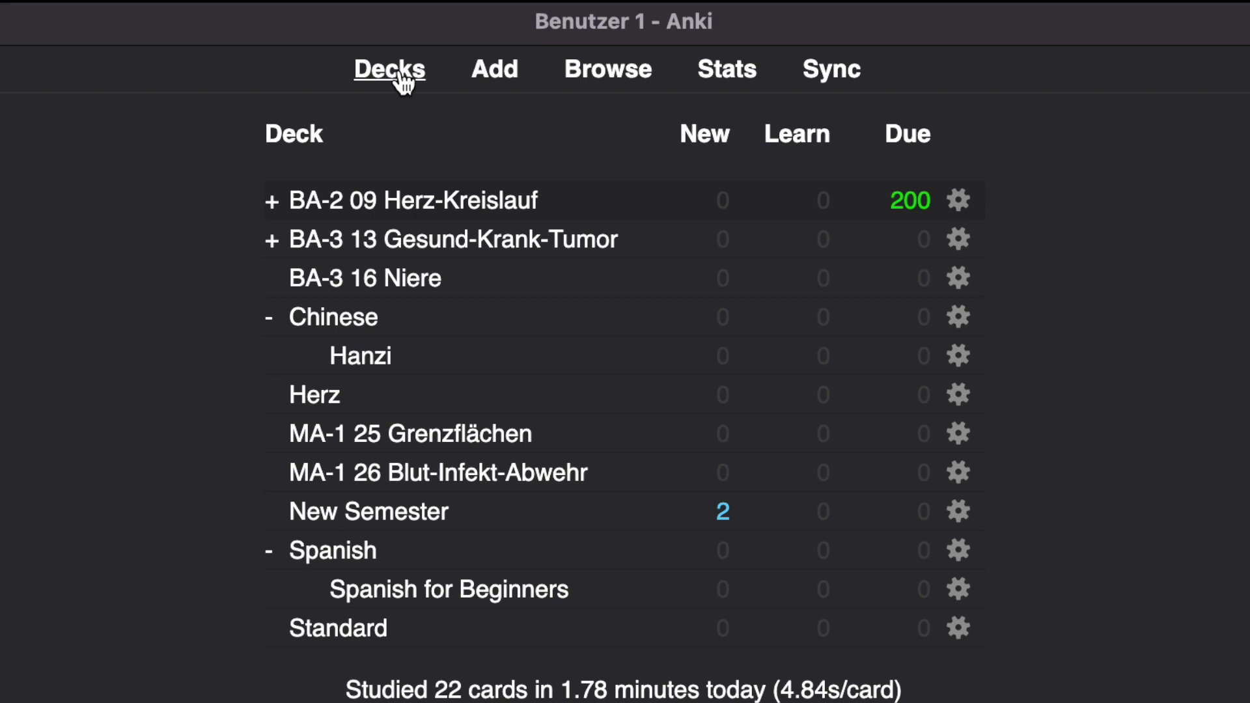
pyautogui.click(958, 199)
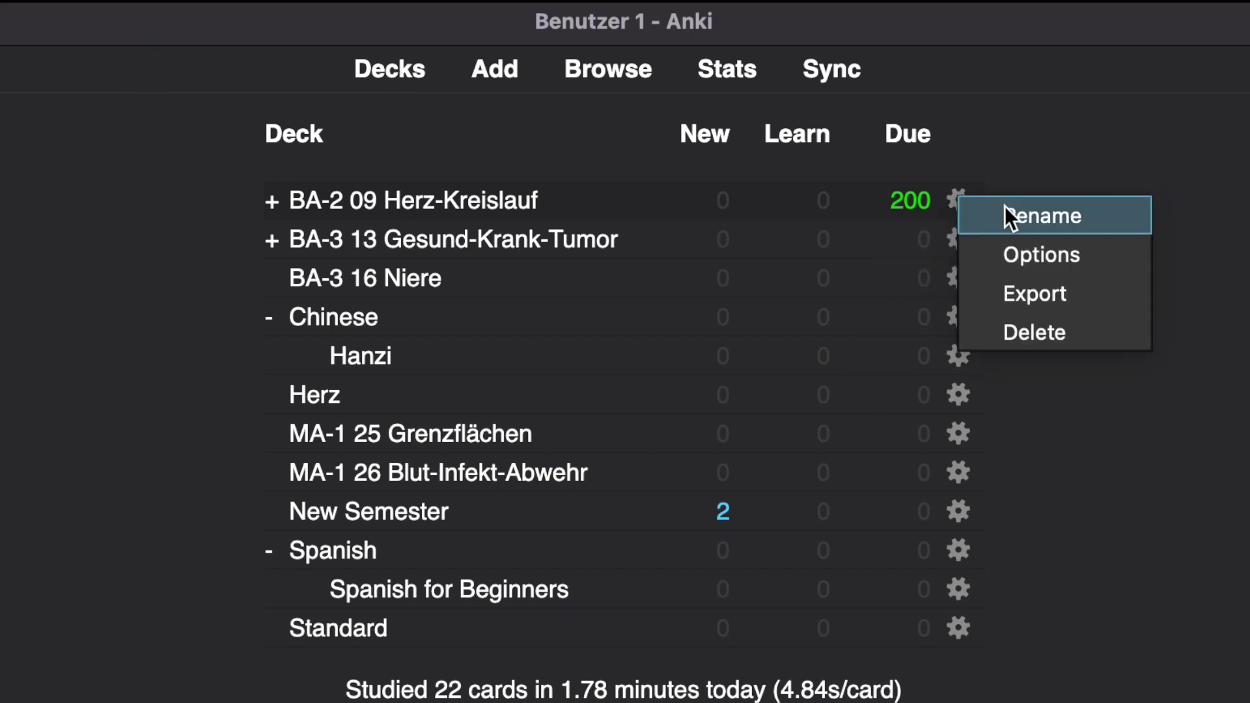
pyautogui.click(1025, 260)
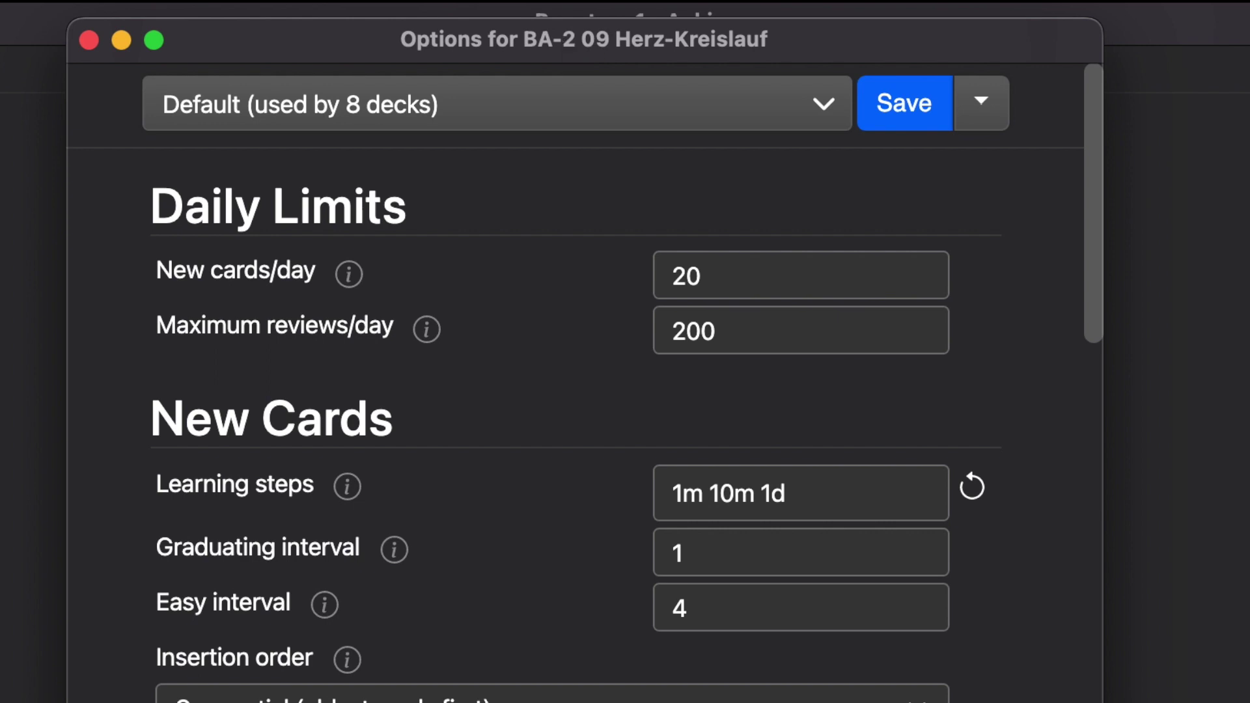
pyautogui.moveTo(344, 277)
pyautogui.click(89, 40)
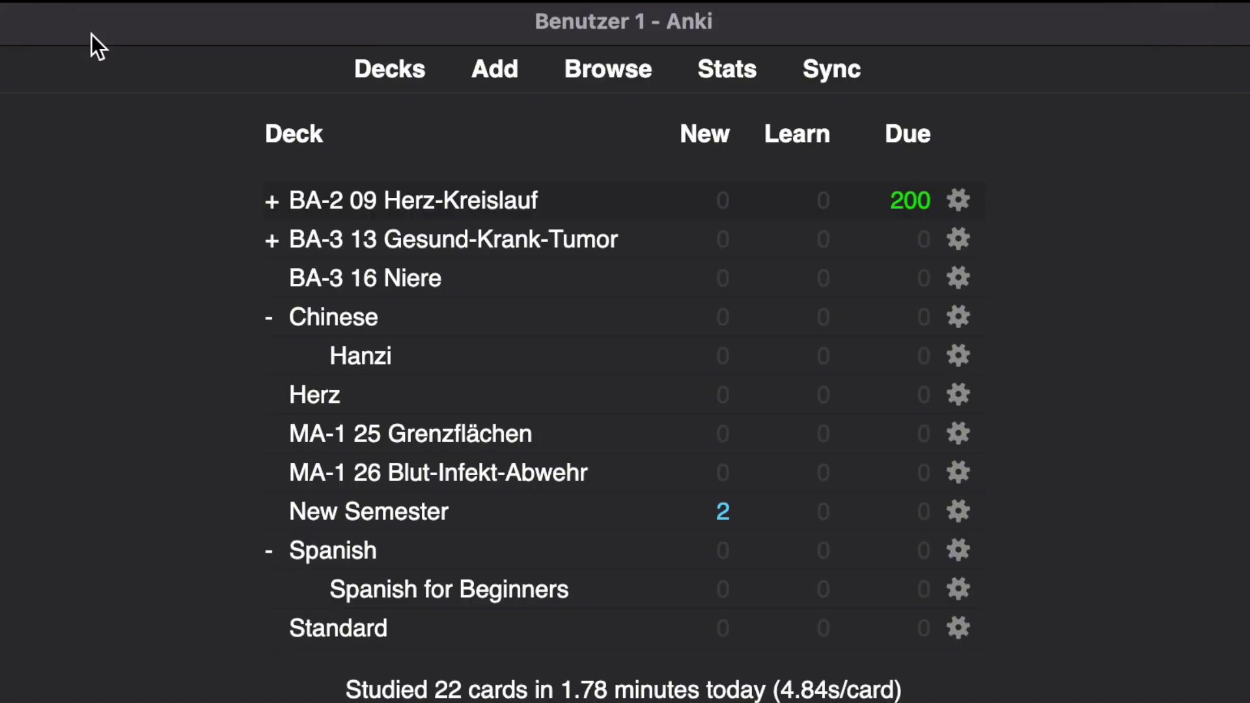
# Reopen the BA-2 09 Herz-Kreislauf options, look through the preset choices, and save with the Default preset
pyautogui.click(958, 200)
pyautogui.click(1028, 251)
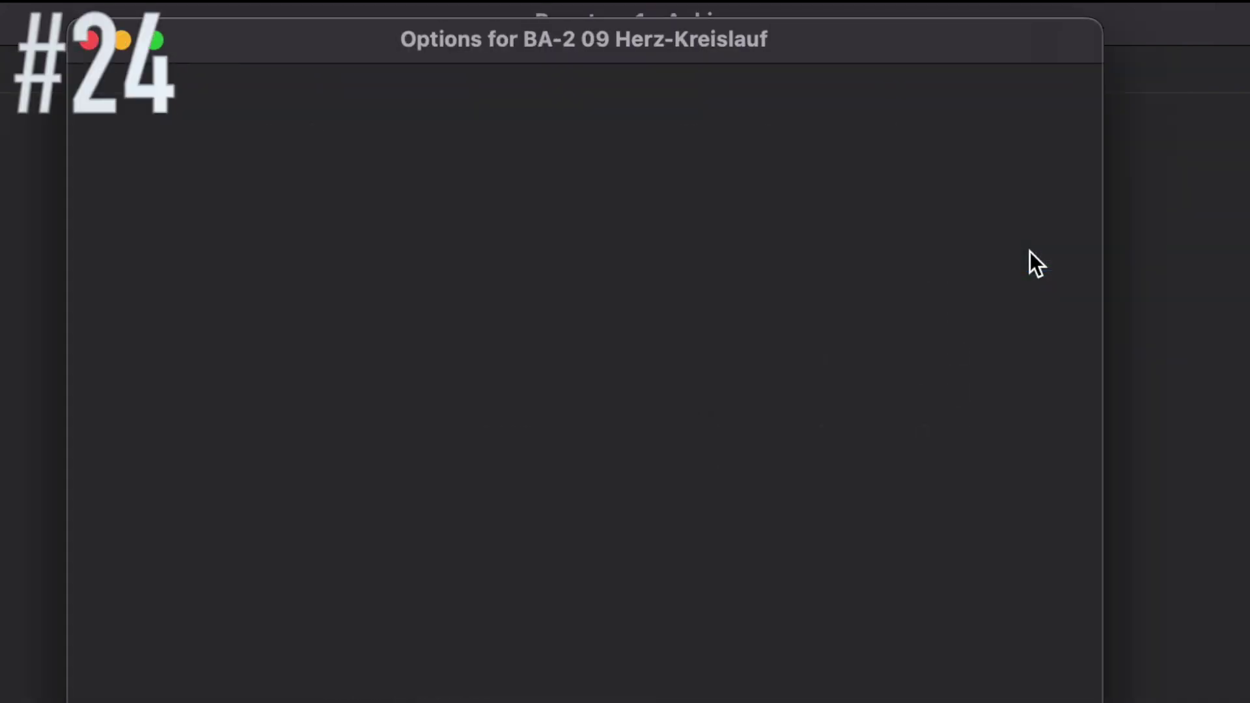
pyautogui.click(408, 115)
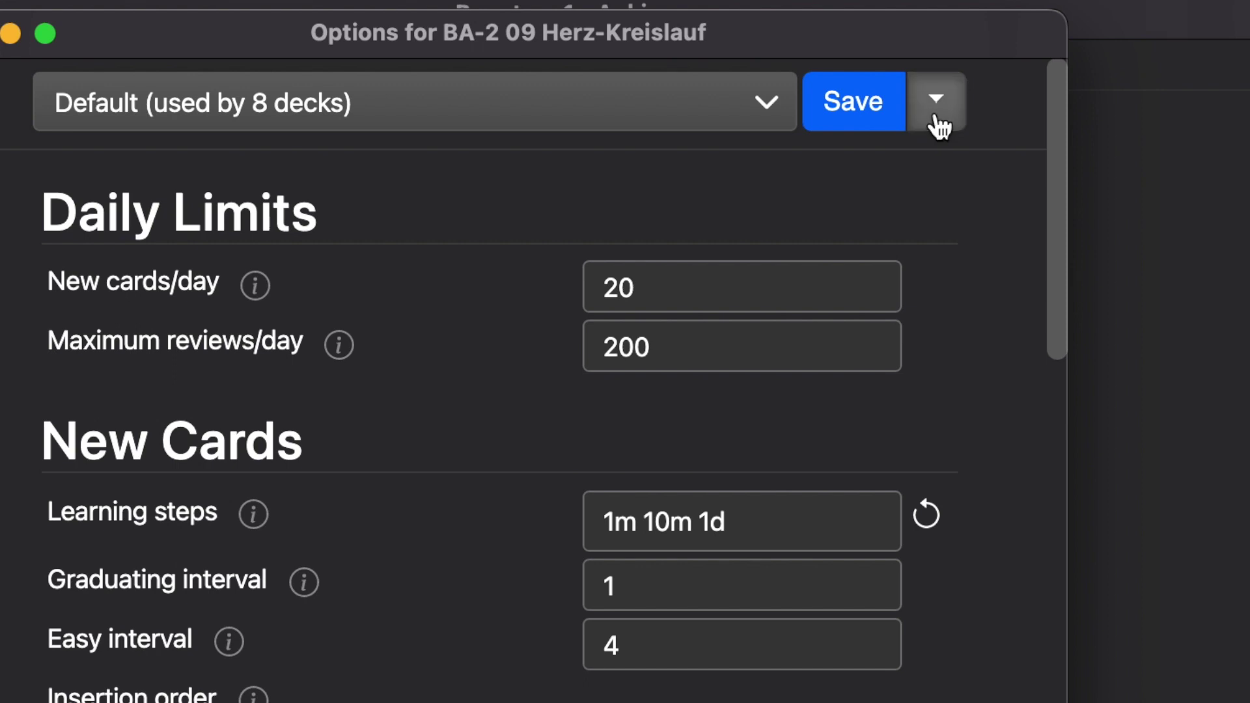
pyautogui.click(937, 120)
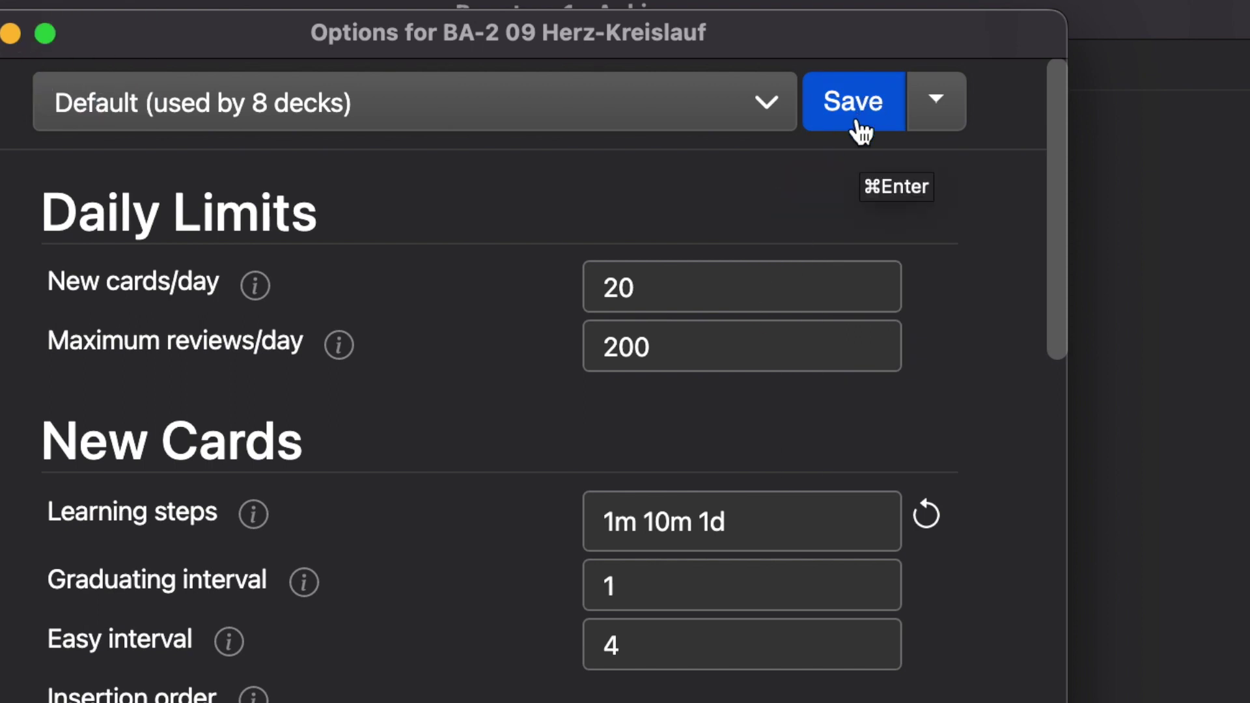
pyautogui.click(856, 123)
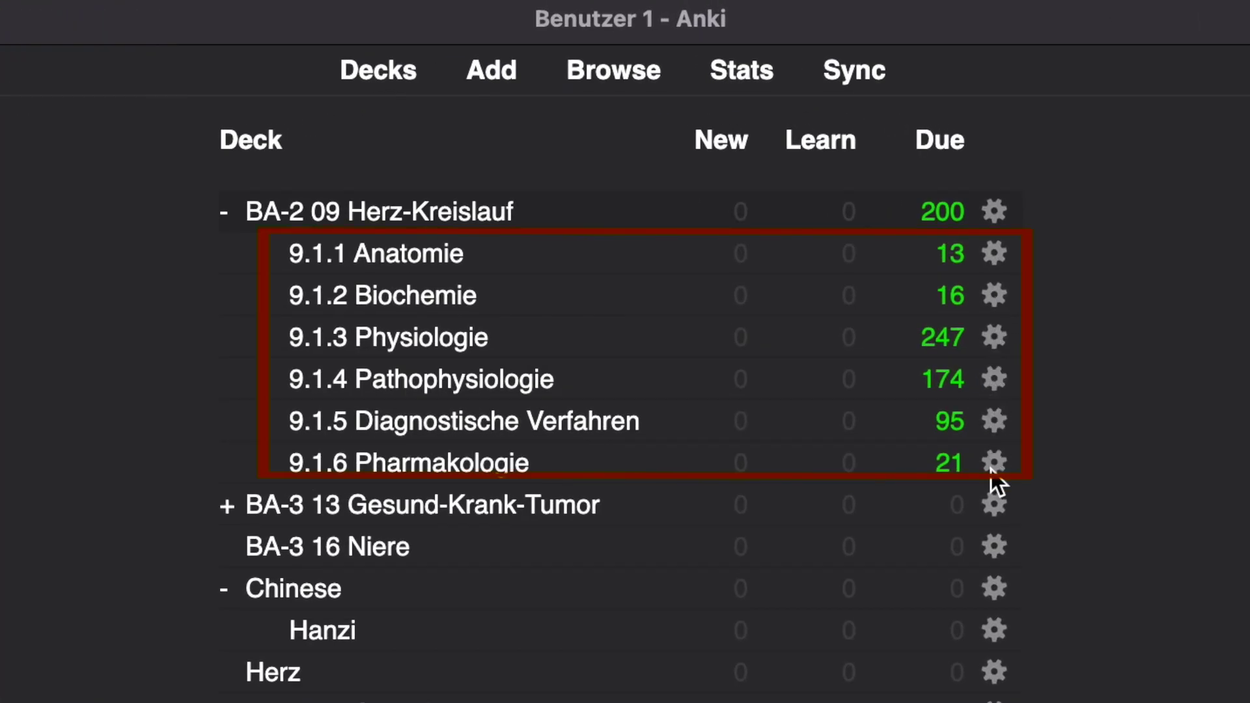
# Open the 9.1.1 Anatomie subdeck of BA-2 09 Herz-Kreislauf to view its study overview
pyautogui.click(401, 254)
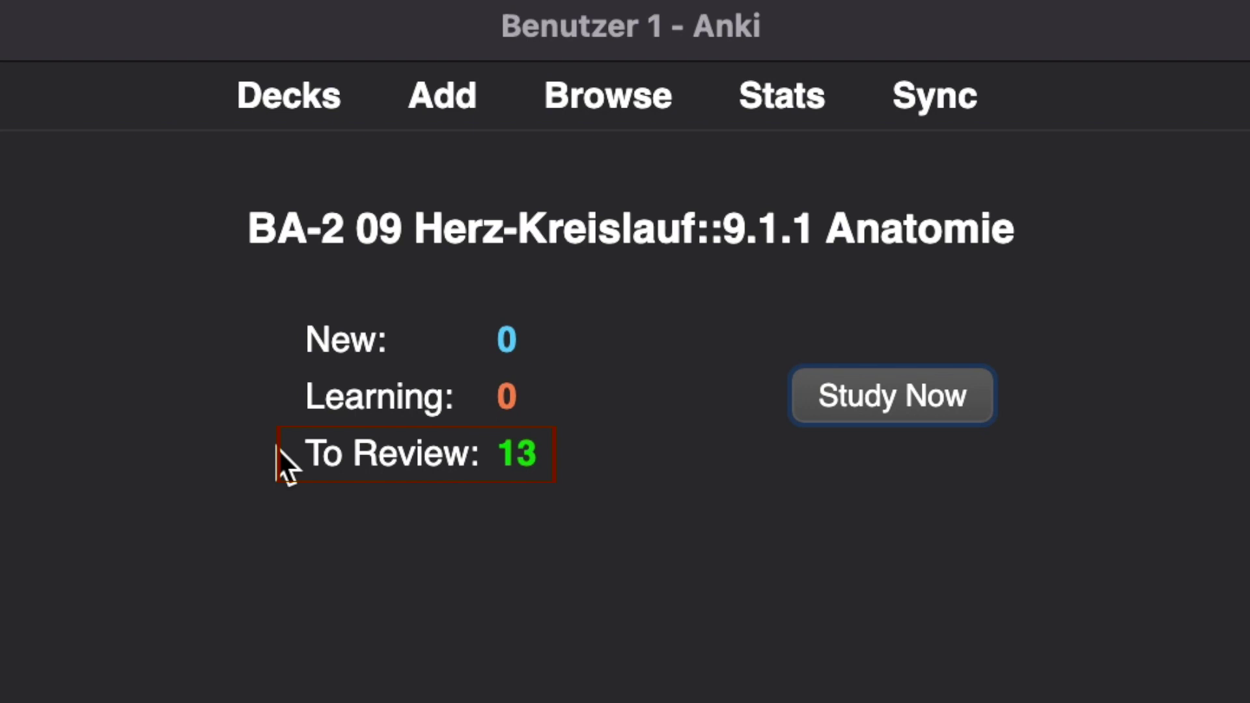
# Study the 9.1.1 Anatomie subdeck, rating the Herzschlauchstadium card Good, then leave the review and resume it with the Herzschleifenstadium card
pyautogui.click(890, 403)
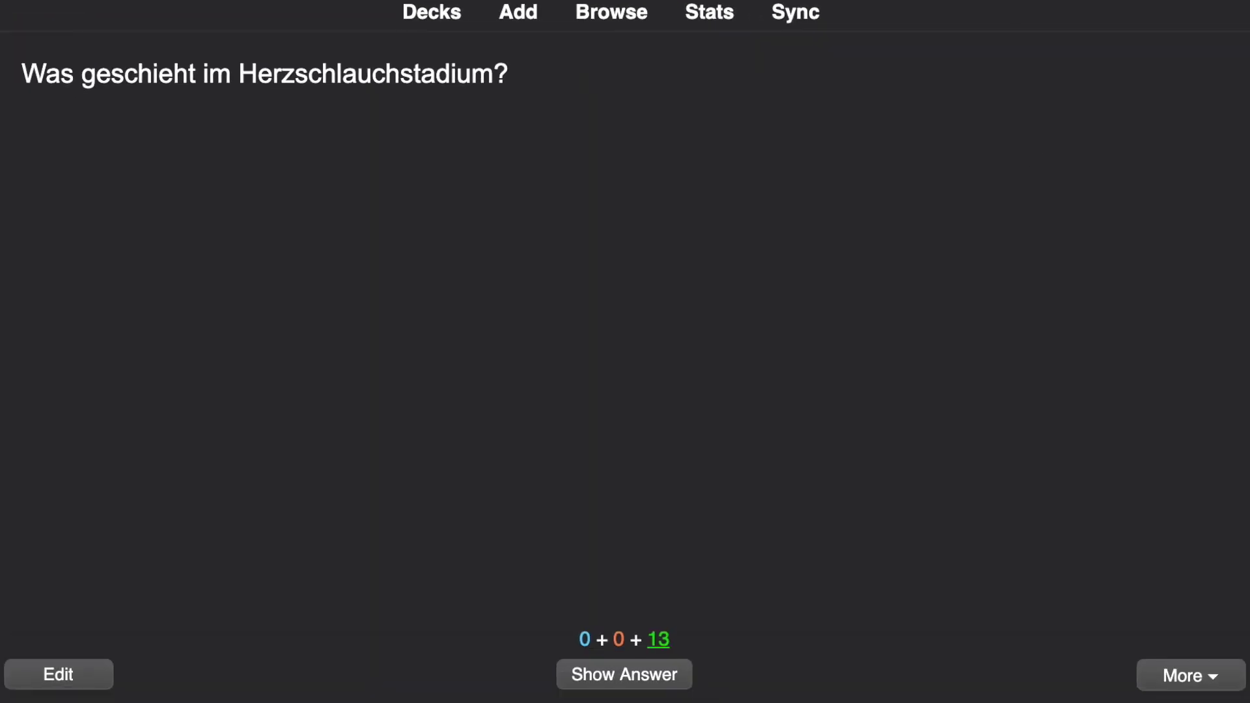
pyautogui.click(643, 680)
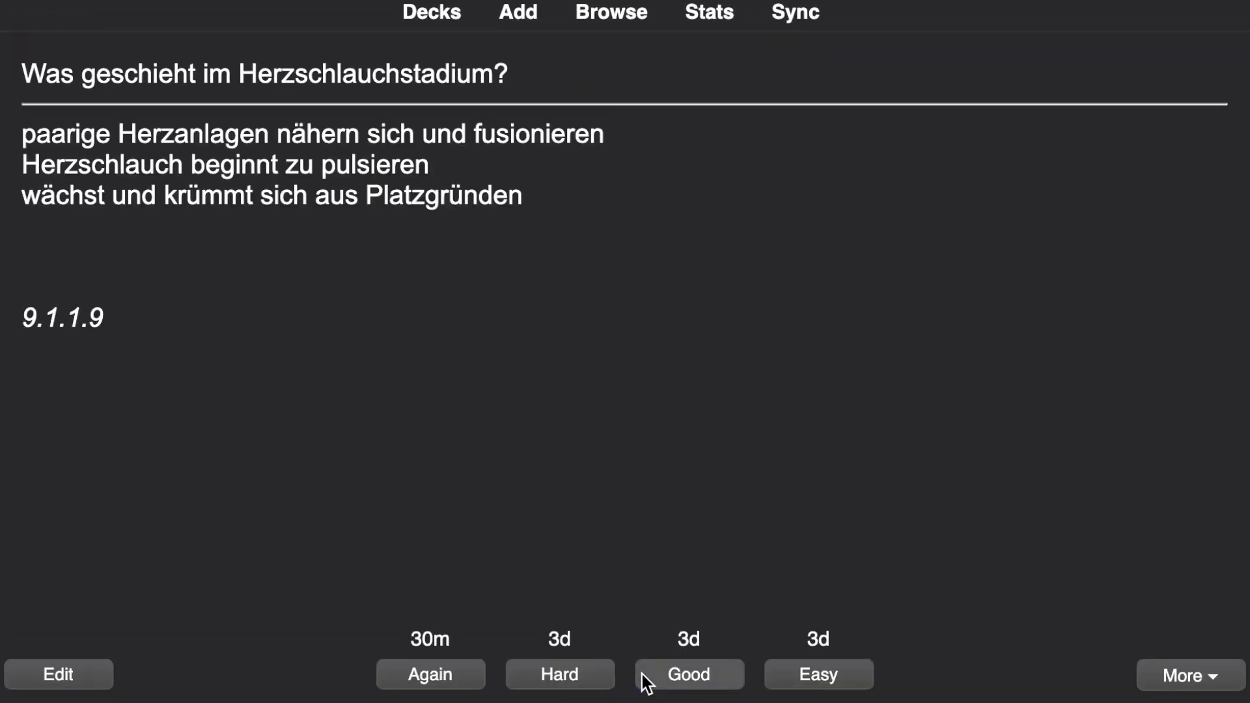
pyautogui.click(644, 677)
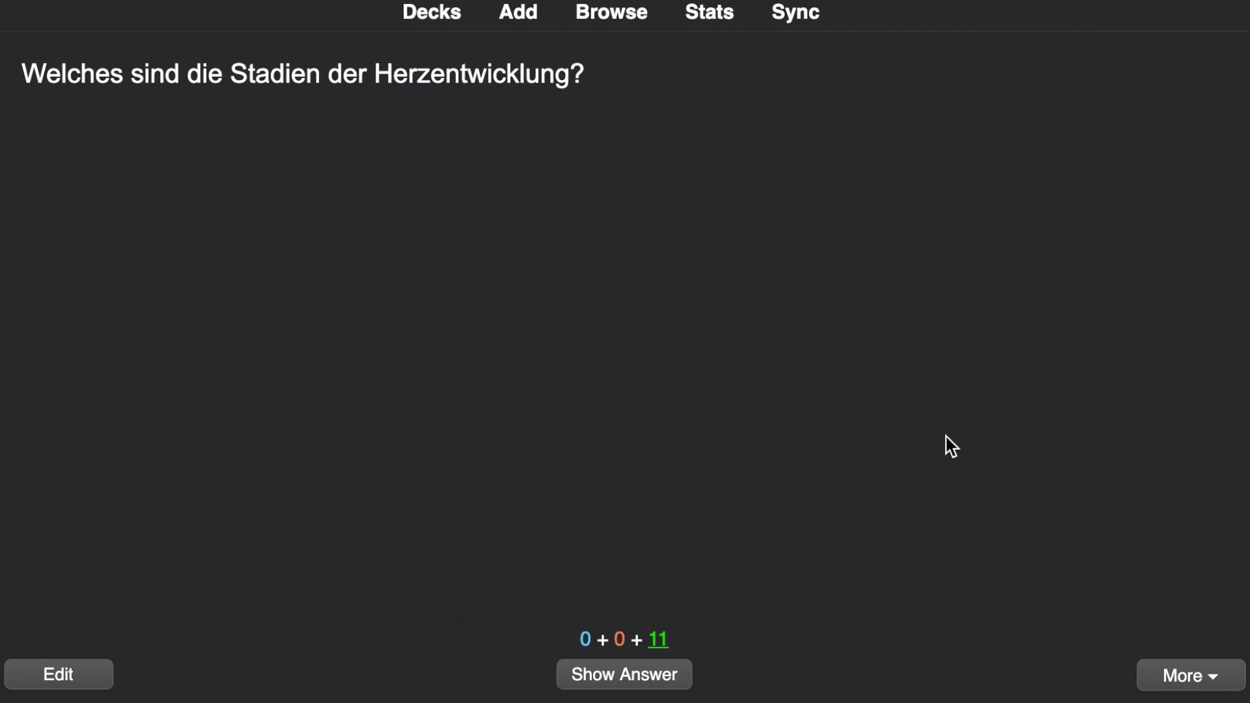
pyautogui.press('Escape')
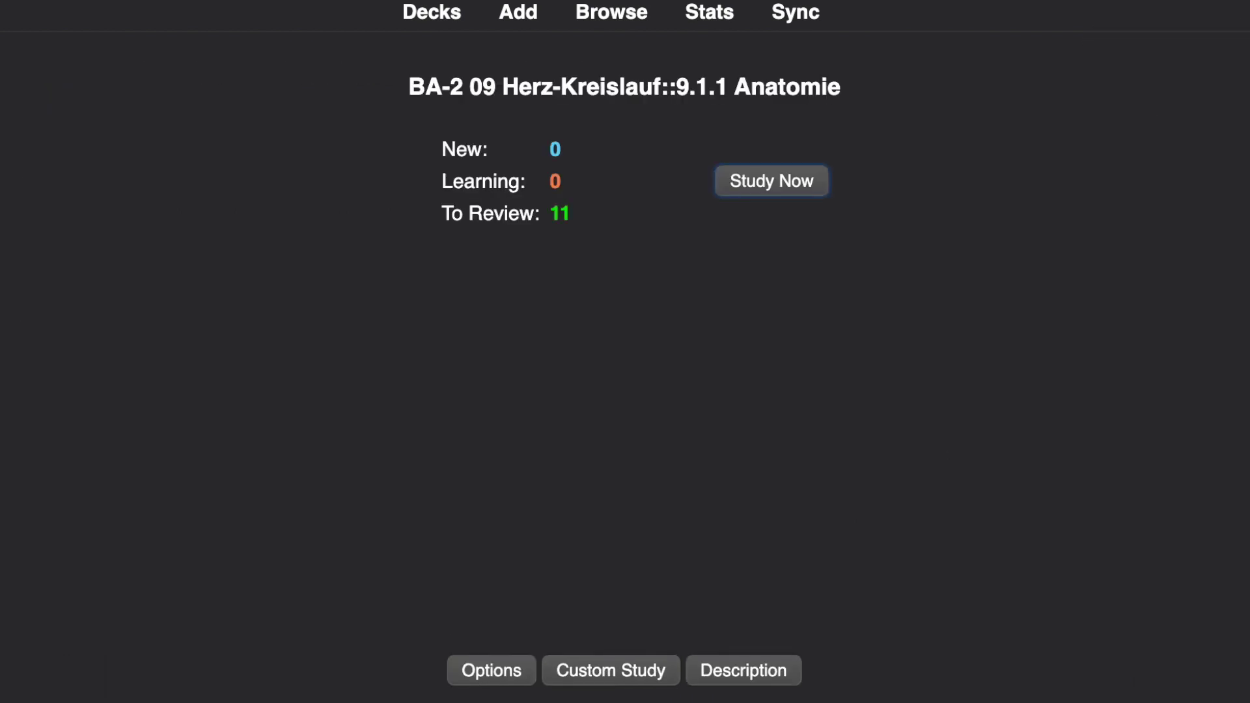
pyautogui.click(772, 182)
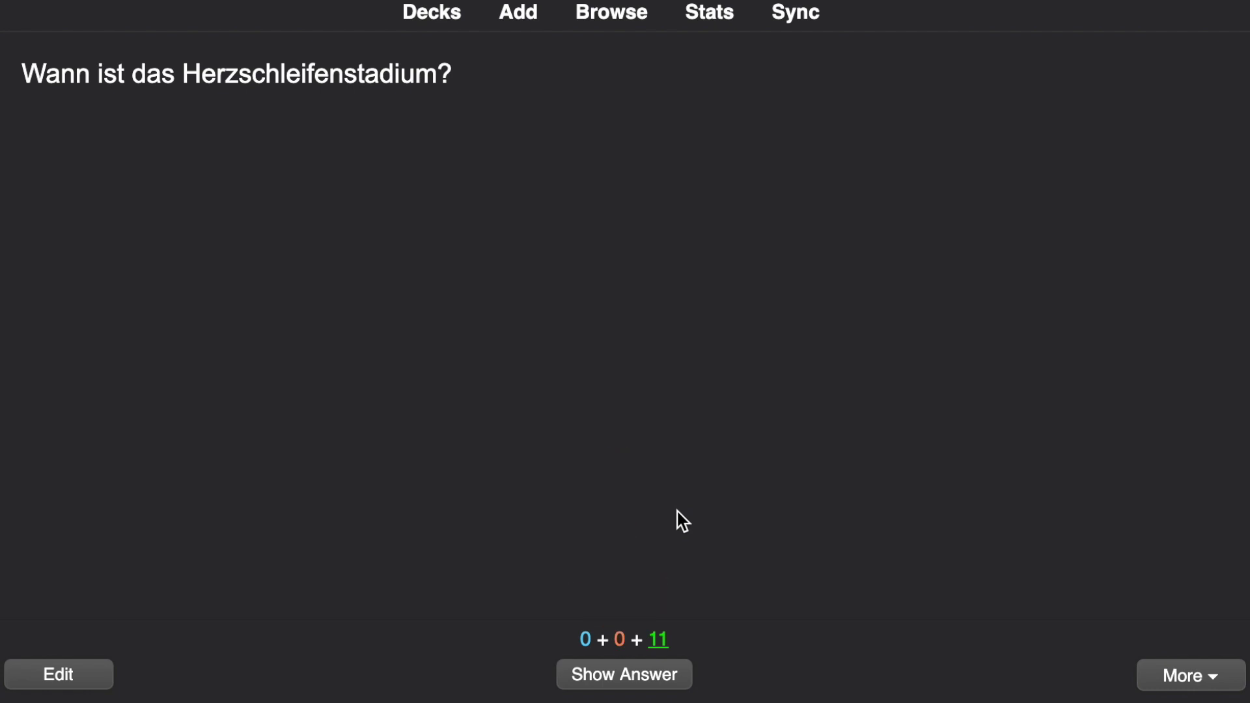
pyautogui.press('space')
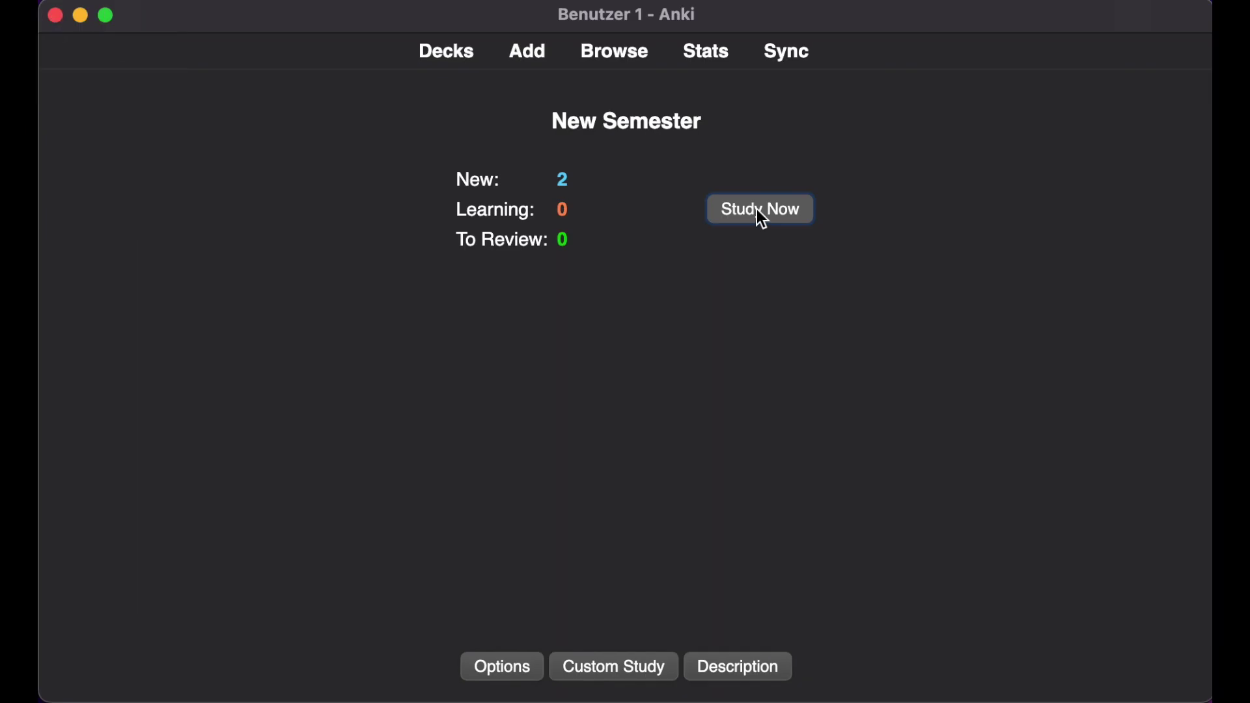
# Study the New Semester deck and rate both the coronary arteries and the Angina pectoris cards as Good
pyautogui.click(756, 209)
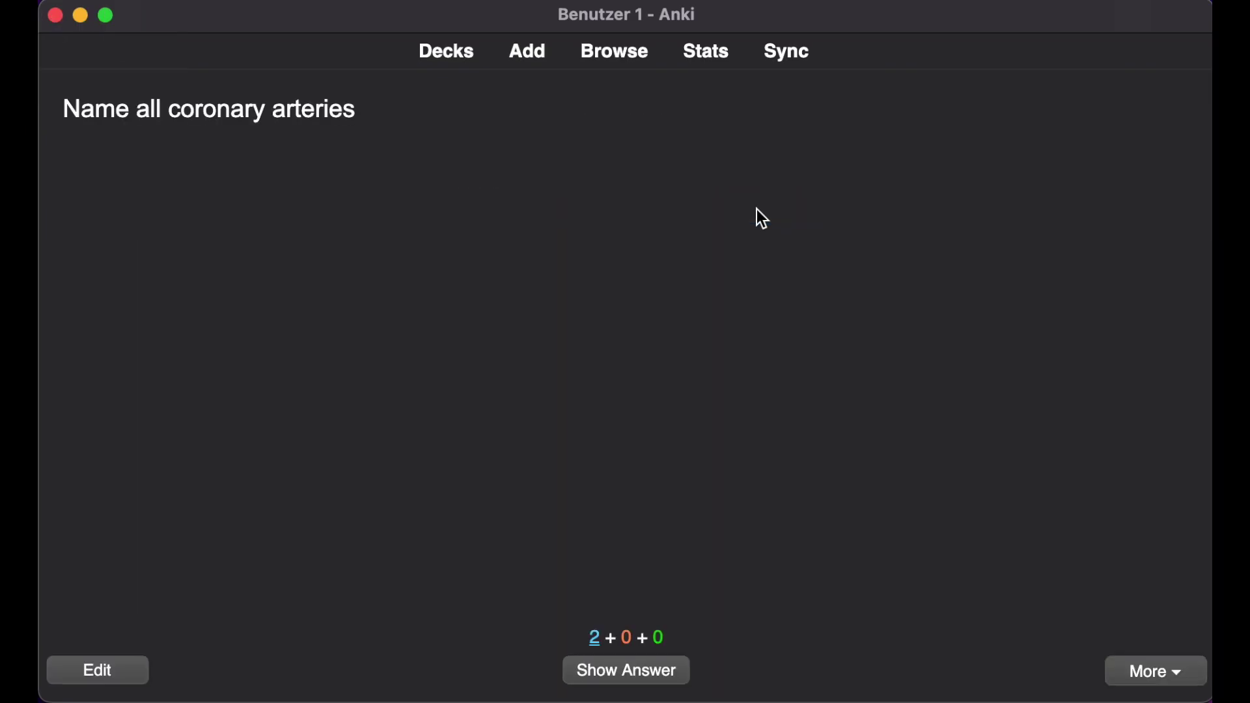
pyautogui.click(628, 671)
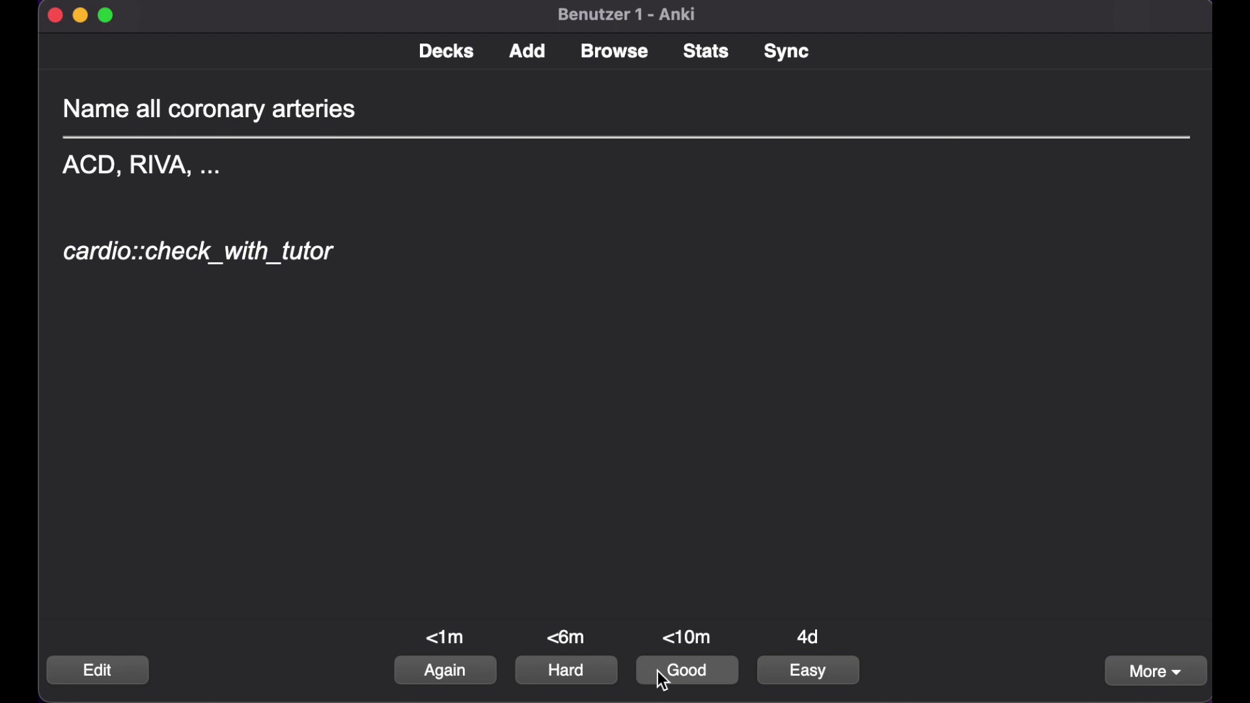
pyautogui.click(660, 671)
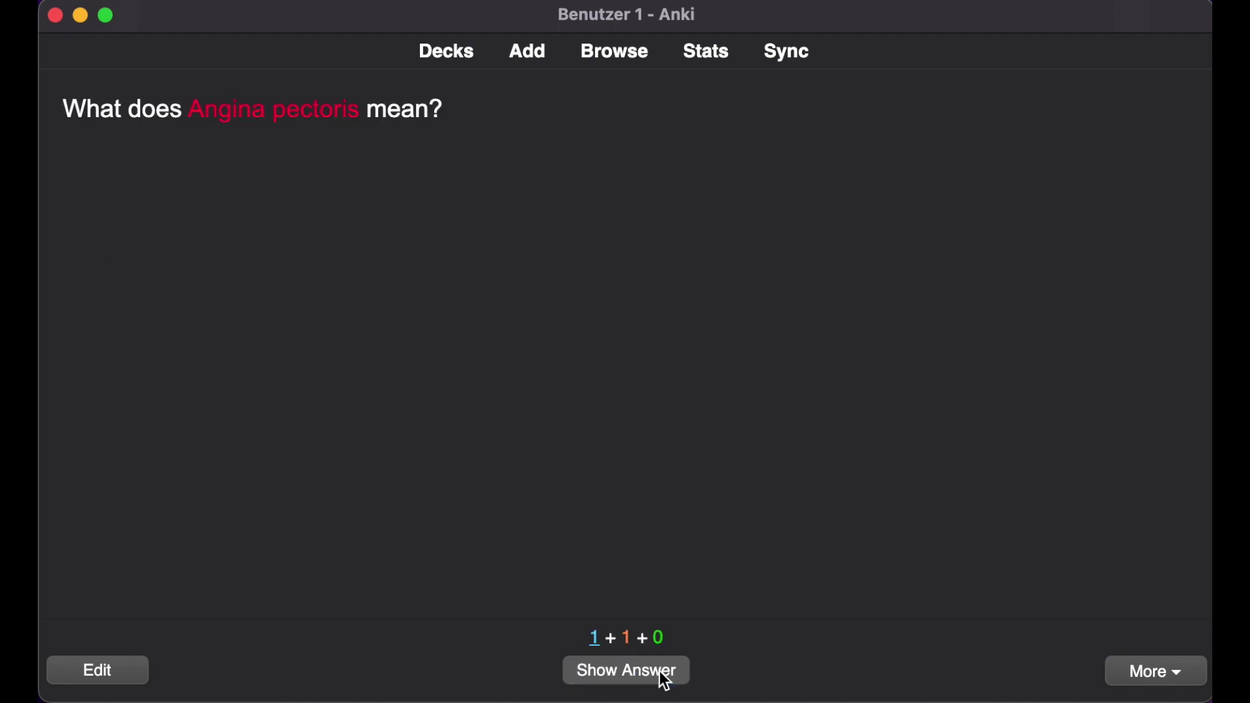
pyautogui.click(640, 678)
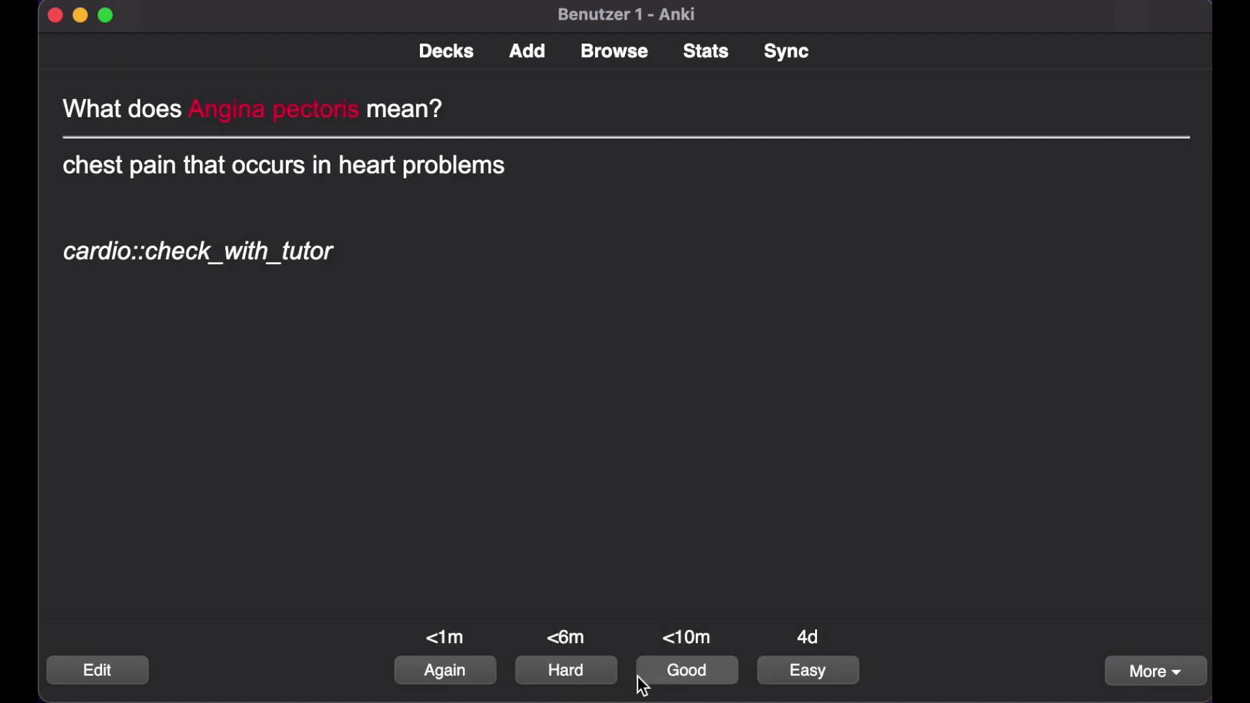
pyautogui.click(677, 682)
# Open the options of the New Semester deck and examine the learning steps for new cards
pyautogui.click(496, 665)
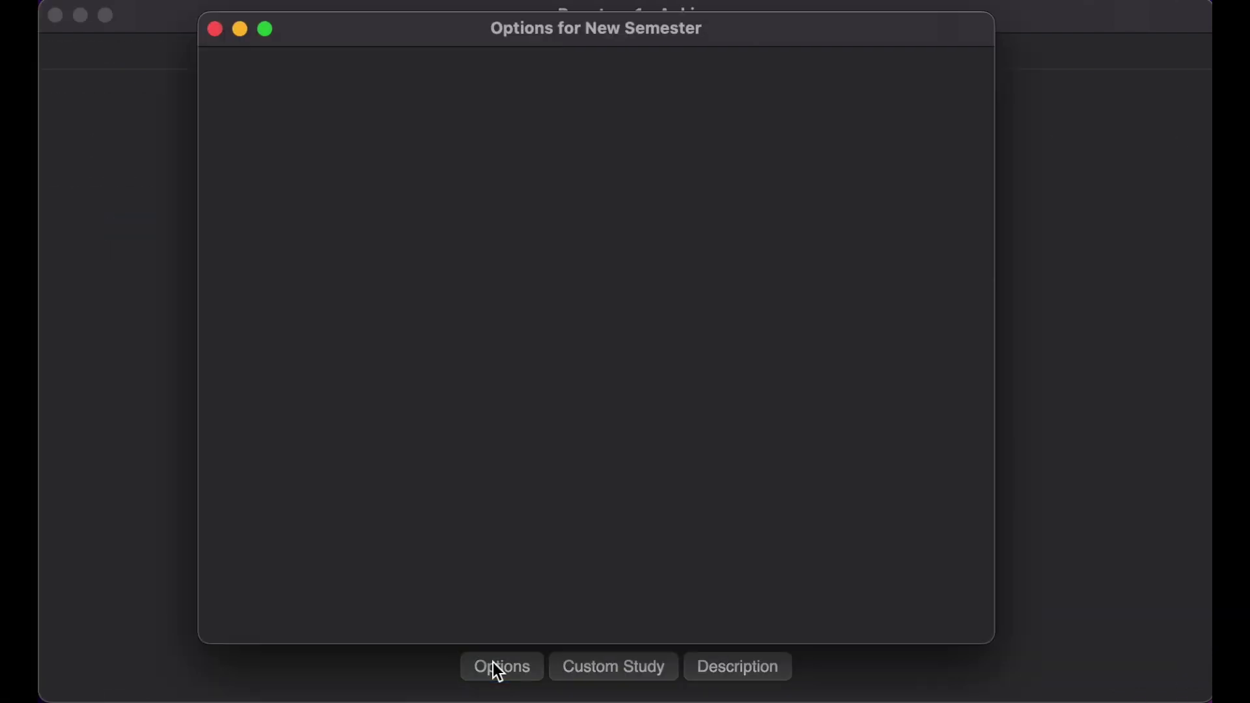
pyautogui.scroll(-1, 537, 433)
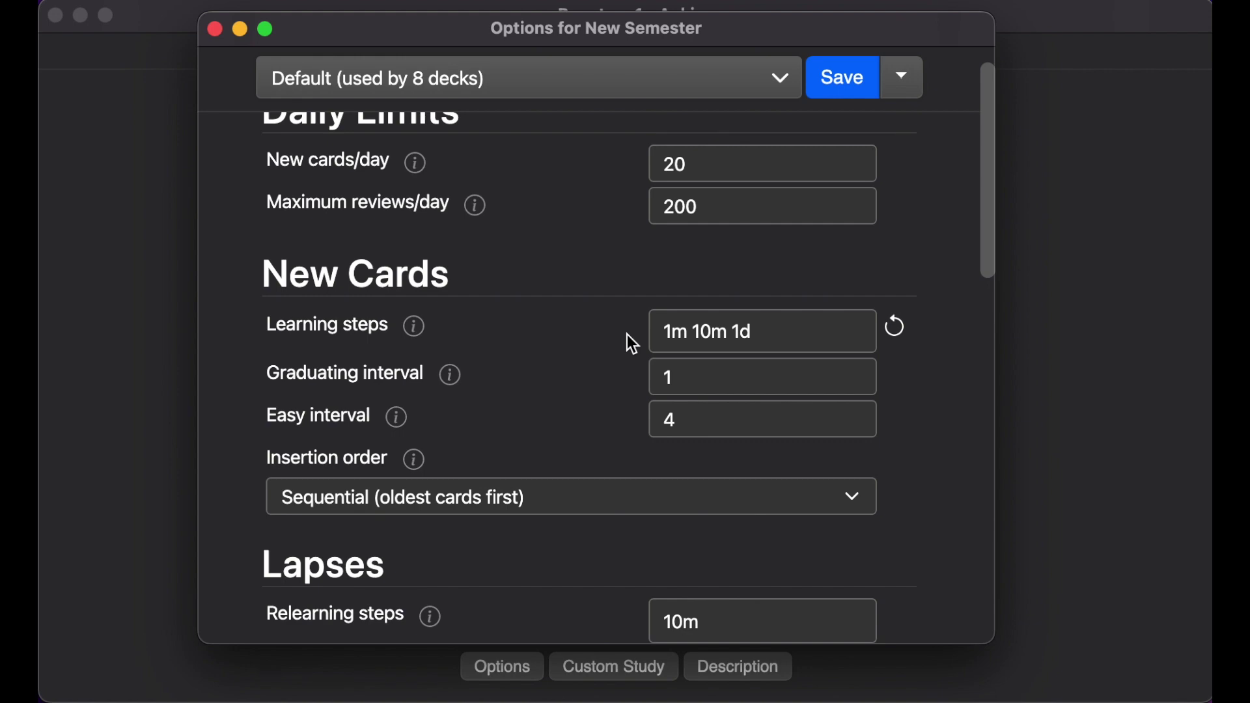
pyautogui.moveTo(420, 332)
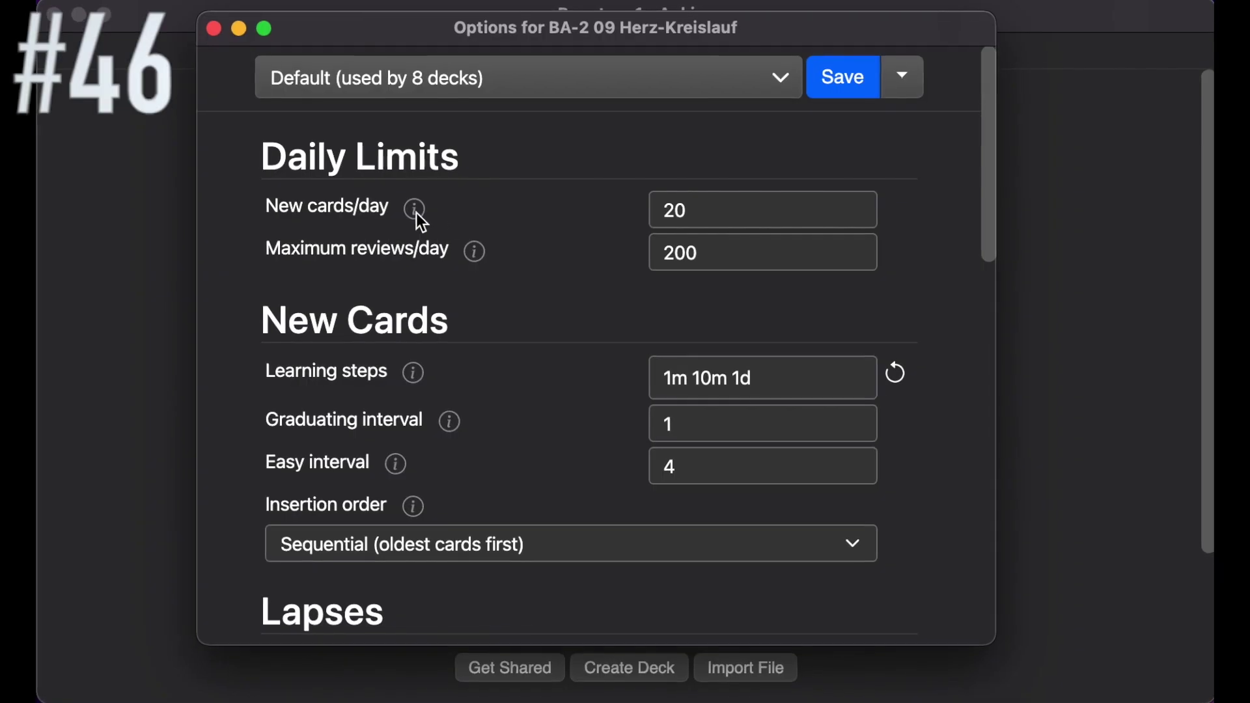
# Read the explanations of the daily limits and learning steps in the BA-2 09 Herz-Kreislauf options, and look through the timer and burying settings
pyautogui.moveTo(414, 213)
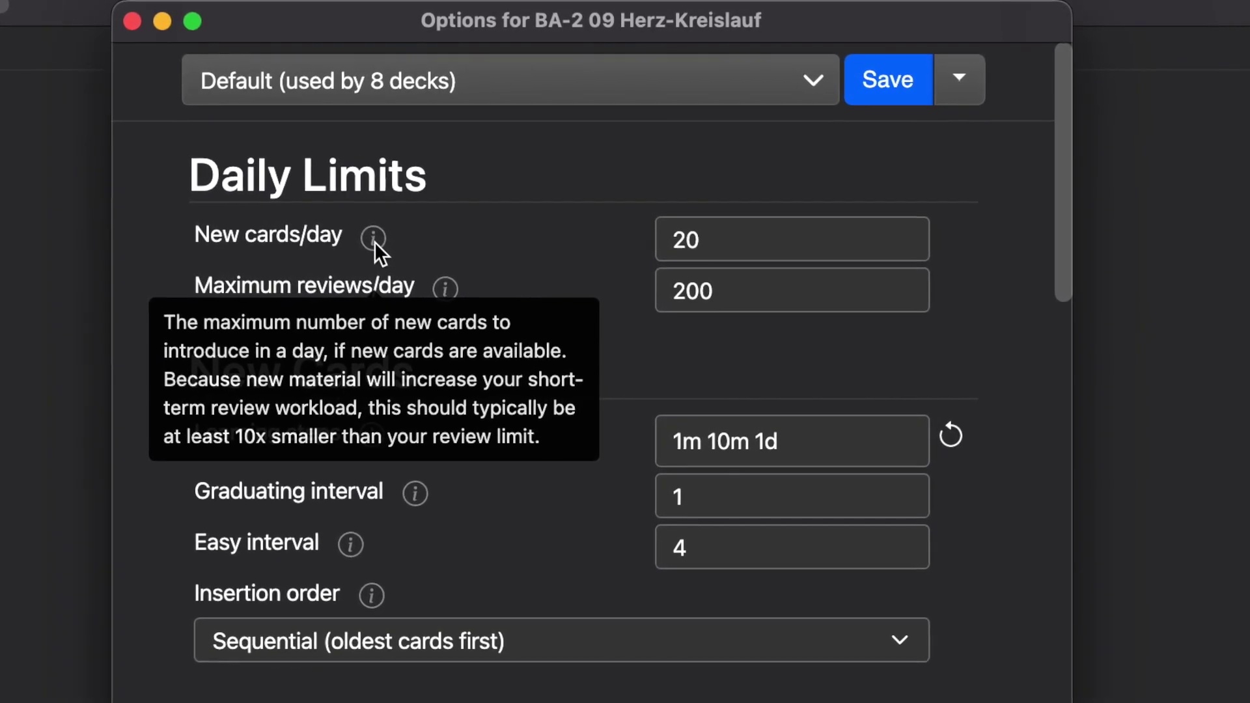
pyautogui.moveTo(442, 298)
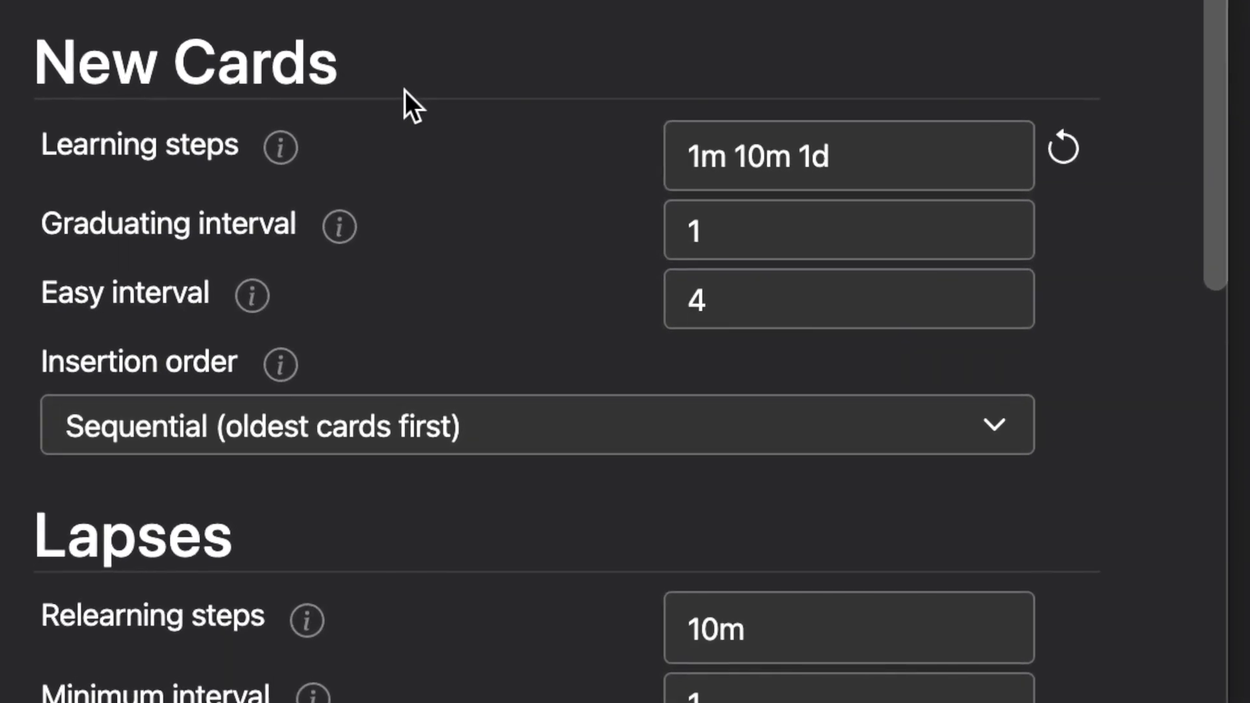
pyautogui.moveTo(279, 147)
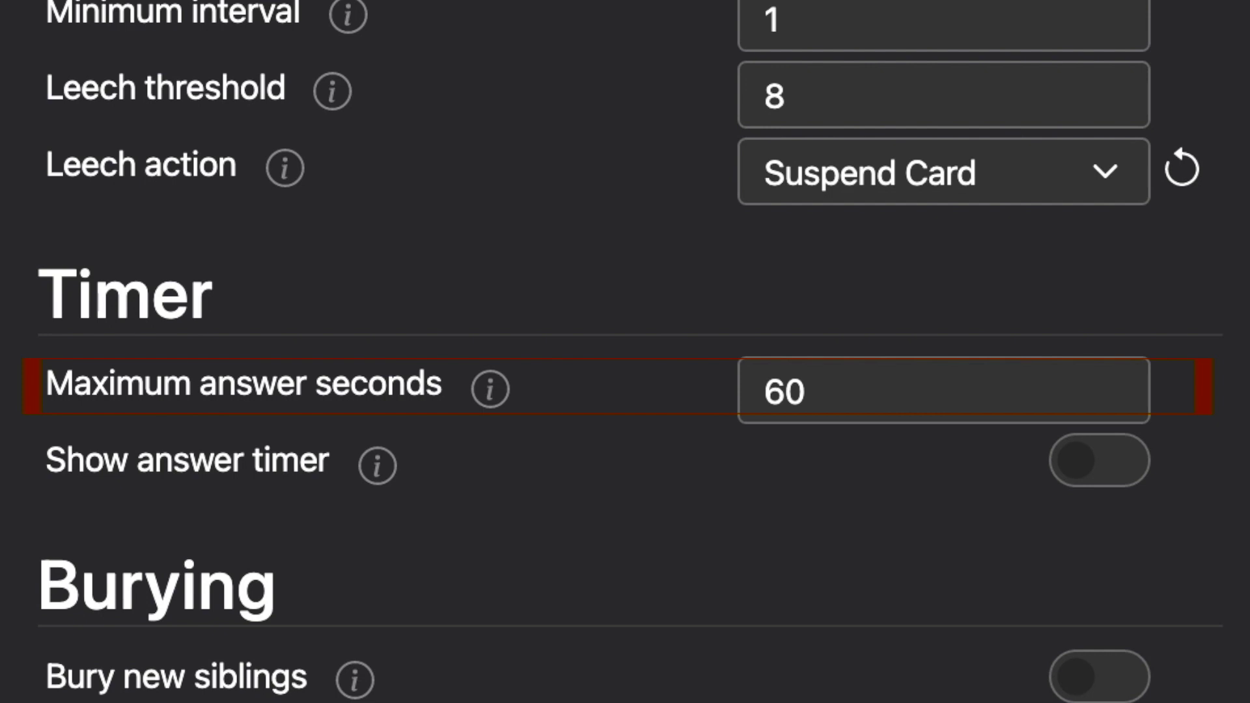
pyautogui.scroll(-6, 624, 351)
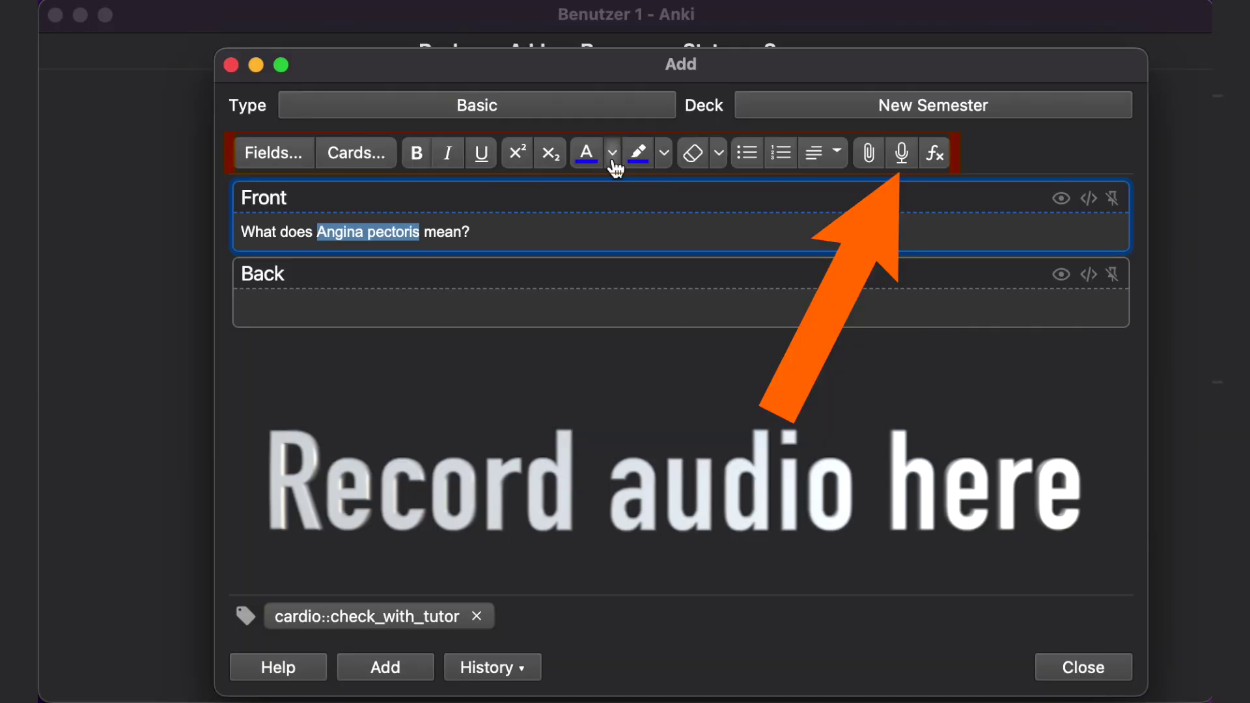
# Open the text colour choices for "Angina pectoris" in the note's front field, and reveal the answer of the "Hello" card
pyautogui.click(611, 156)
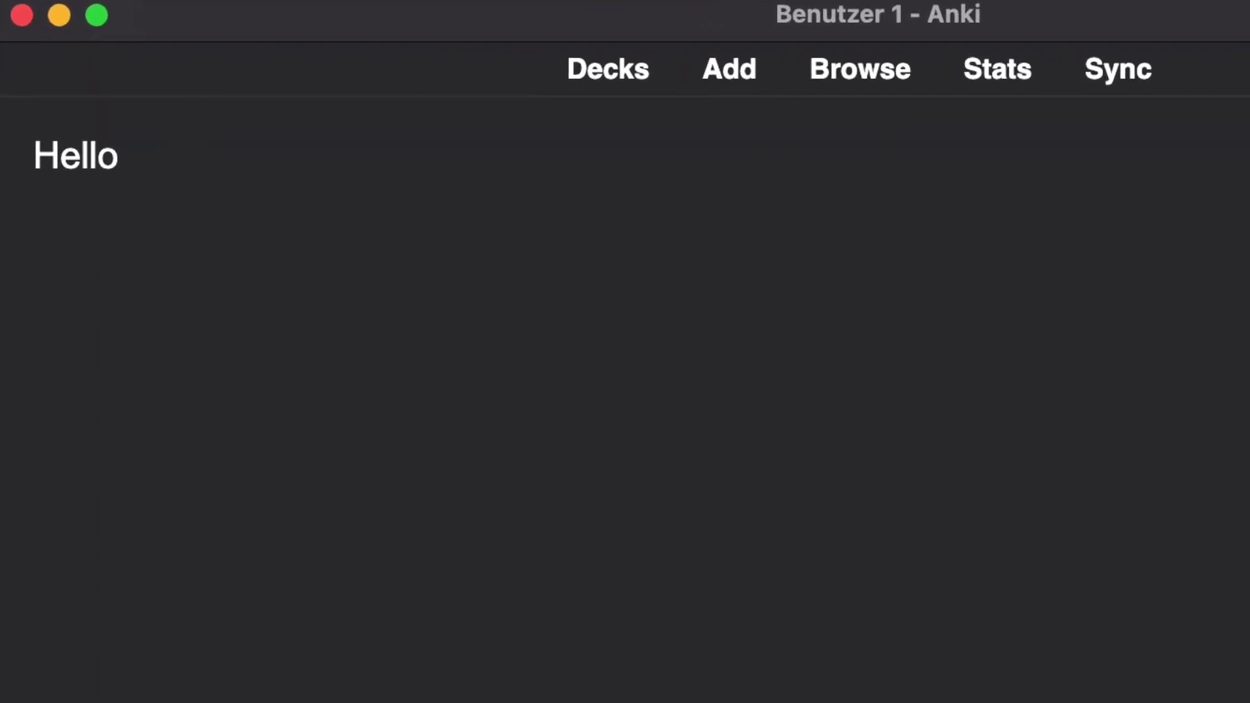
pyautogui.press('space')
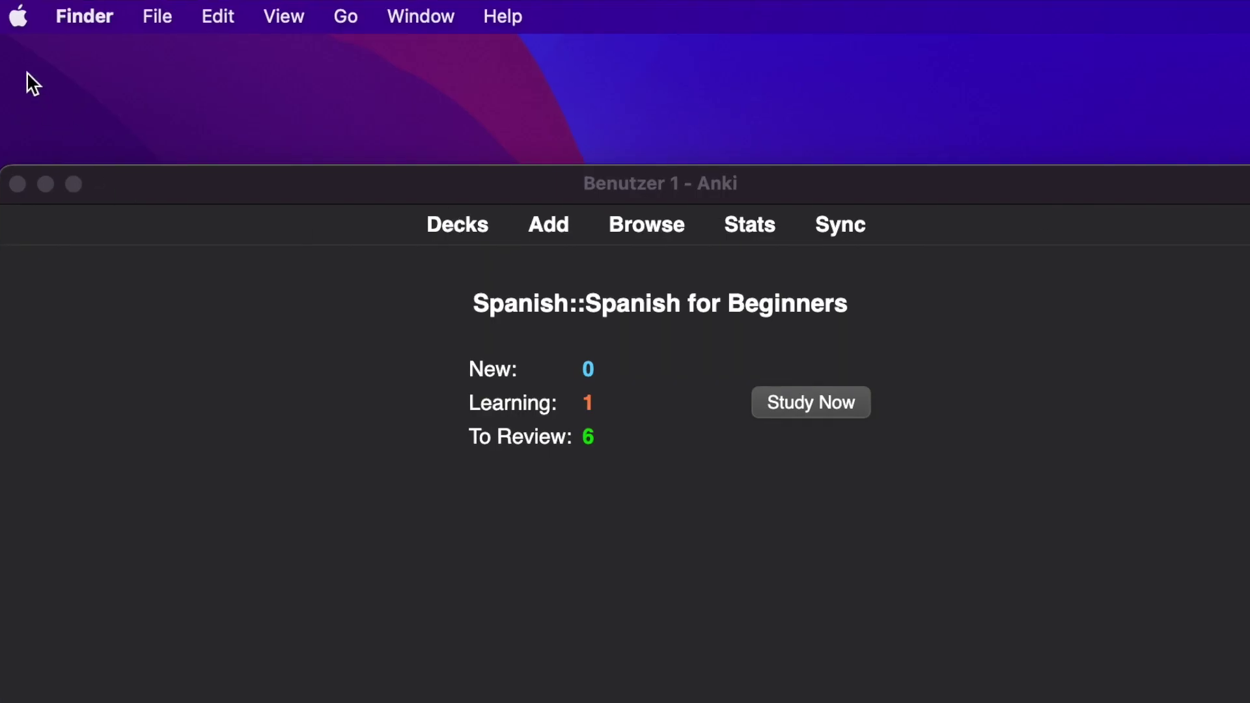
# Open Anki's preferences from the Spanish for Beginners deck overview
pyautogui.click(115, 259)
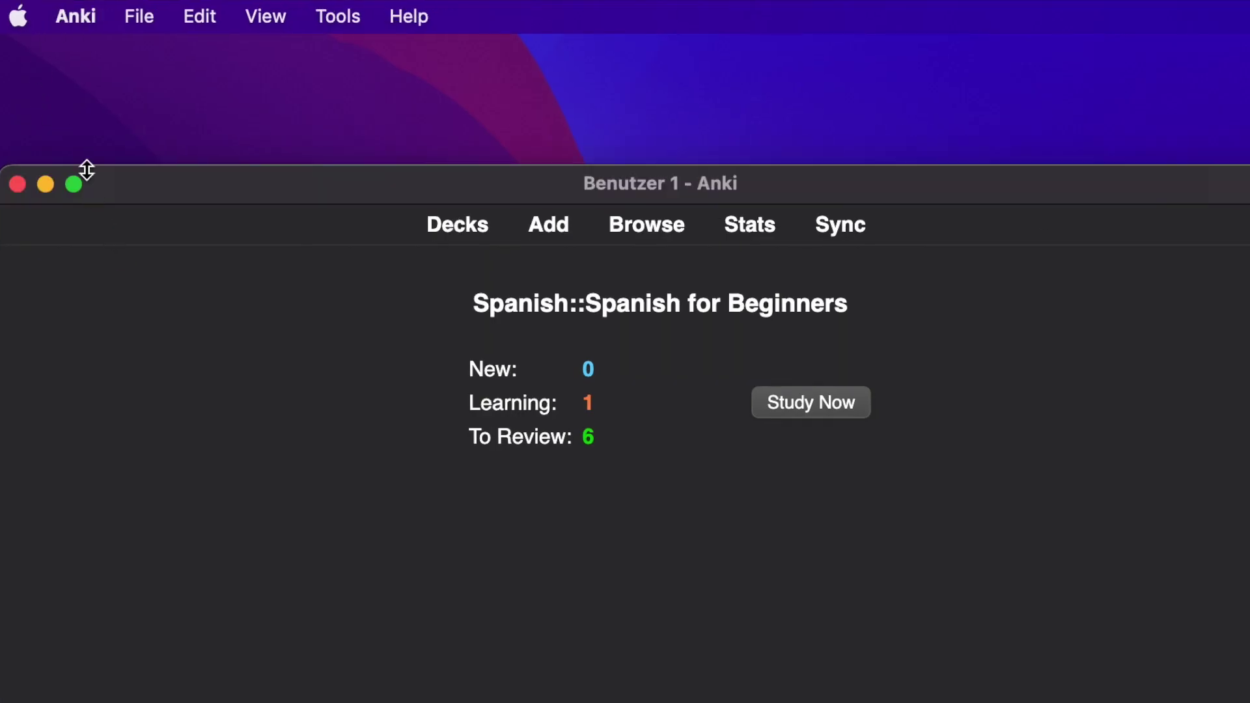
pyautogui.click(77, 17)
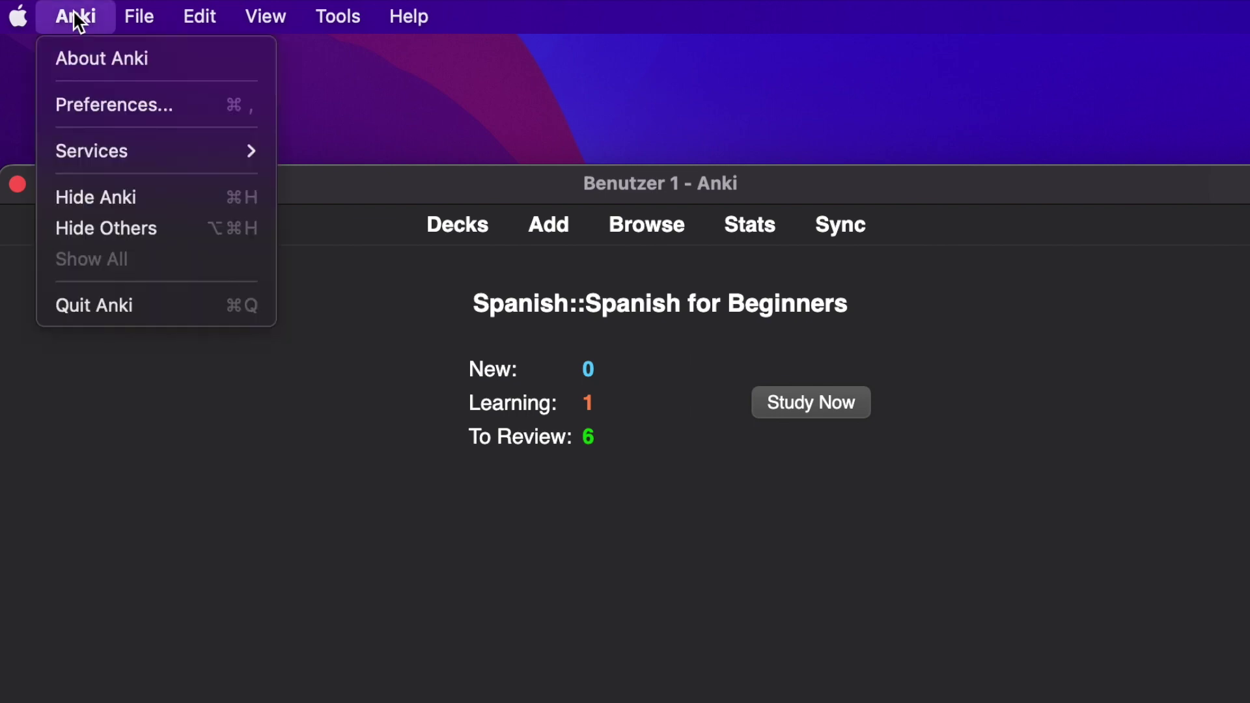
pyautogui.click(104, 121)
pyautogui.click(359, 205)
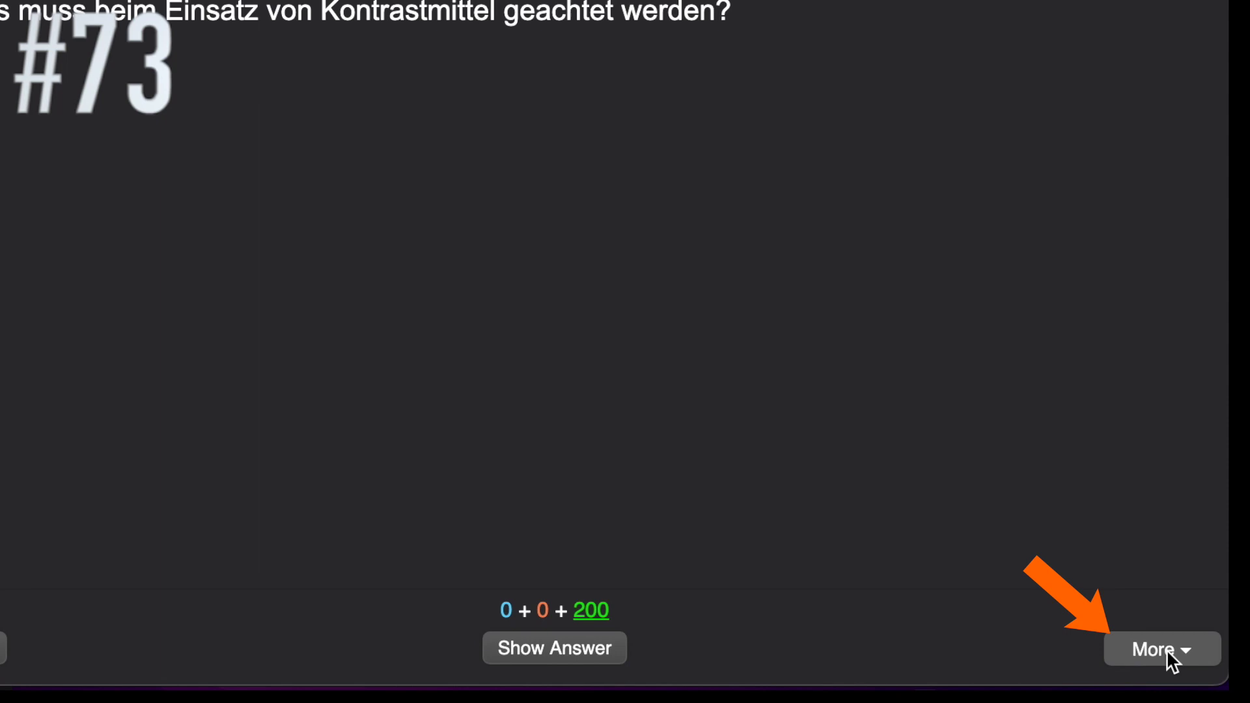
# Flag the Kontrastmittel card red during the review
pyautogui.click(1165, 648)
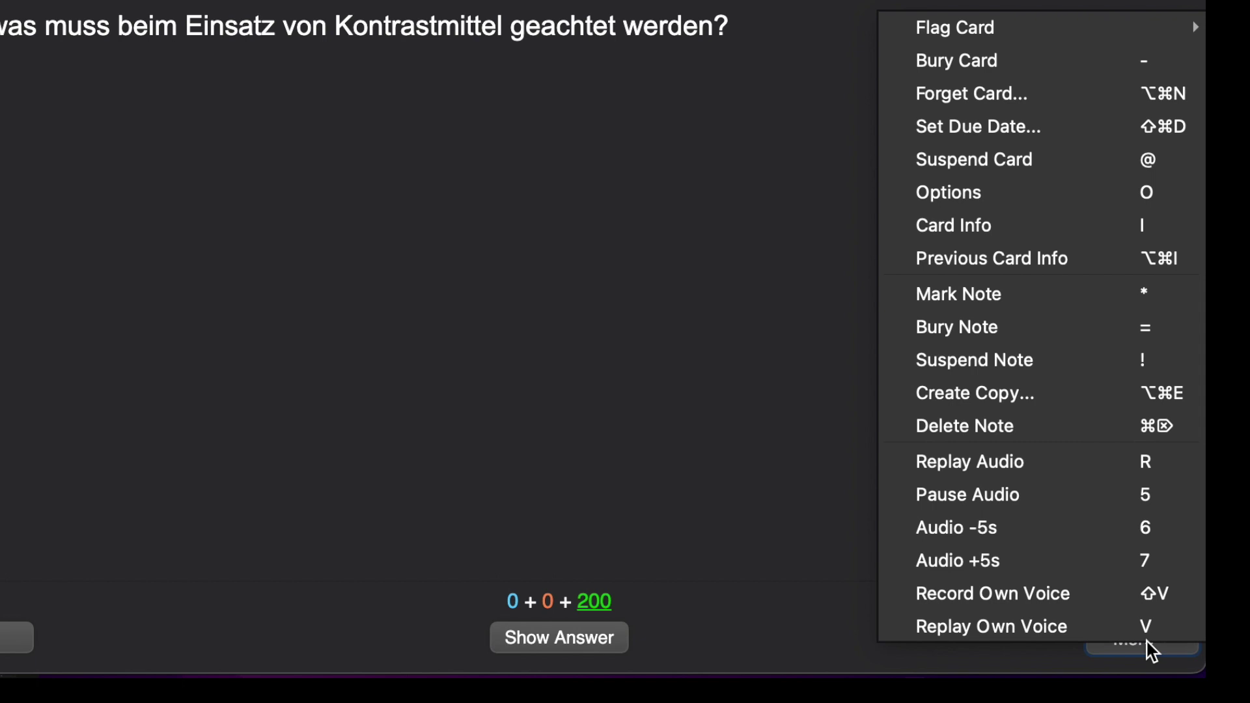
pyautogui.moveTo(899, 34)
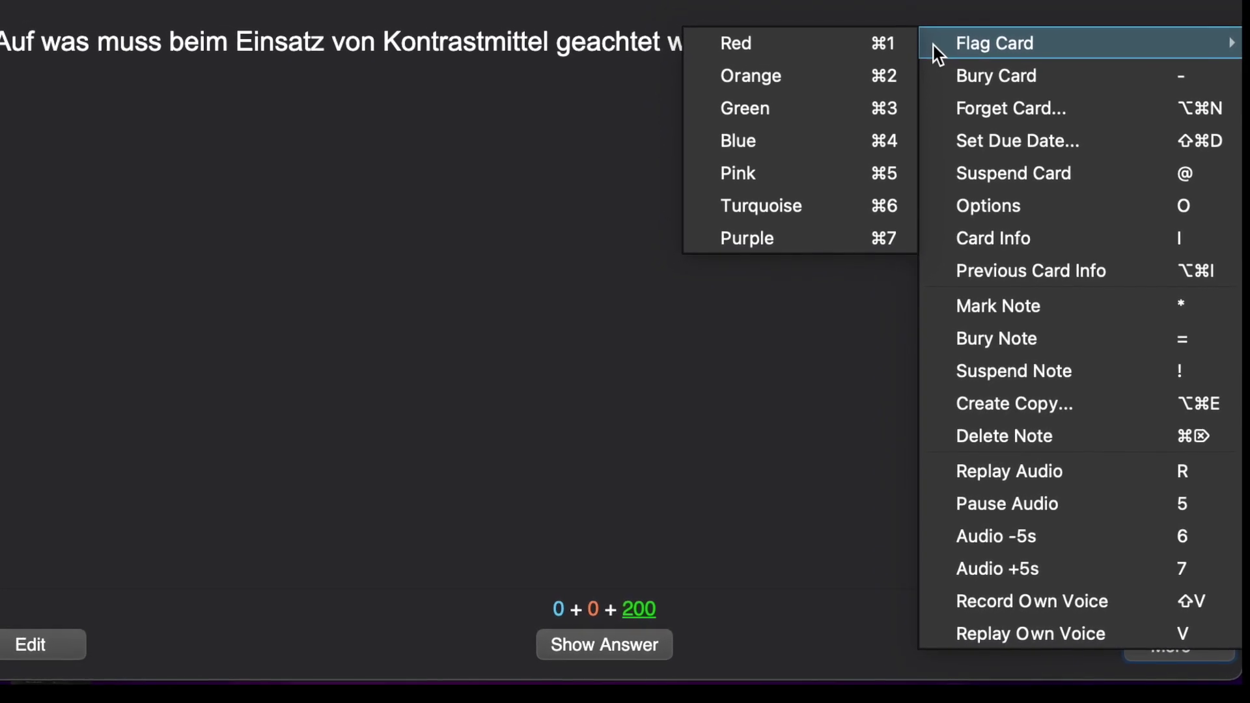
pyautogui.click(890, 45)
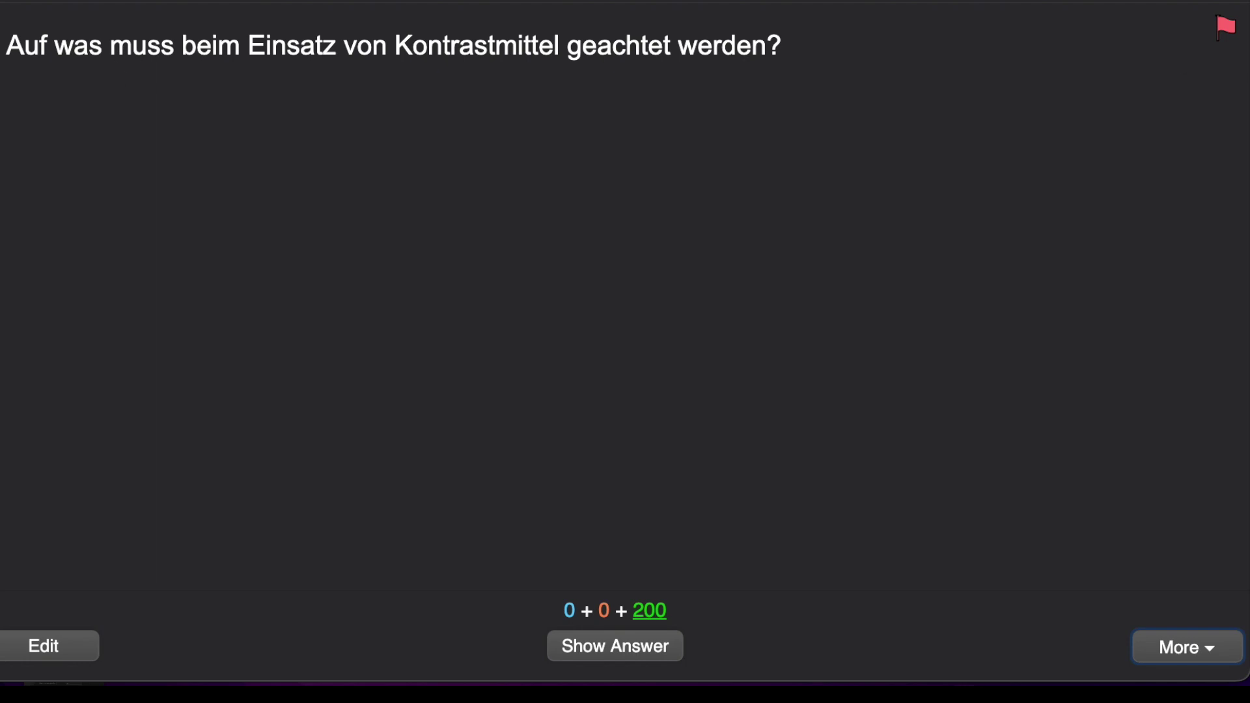
# Bury the flagged Kontrastmittel card
pyautogui.click(1159, 650)
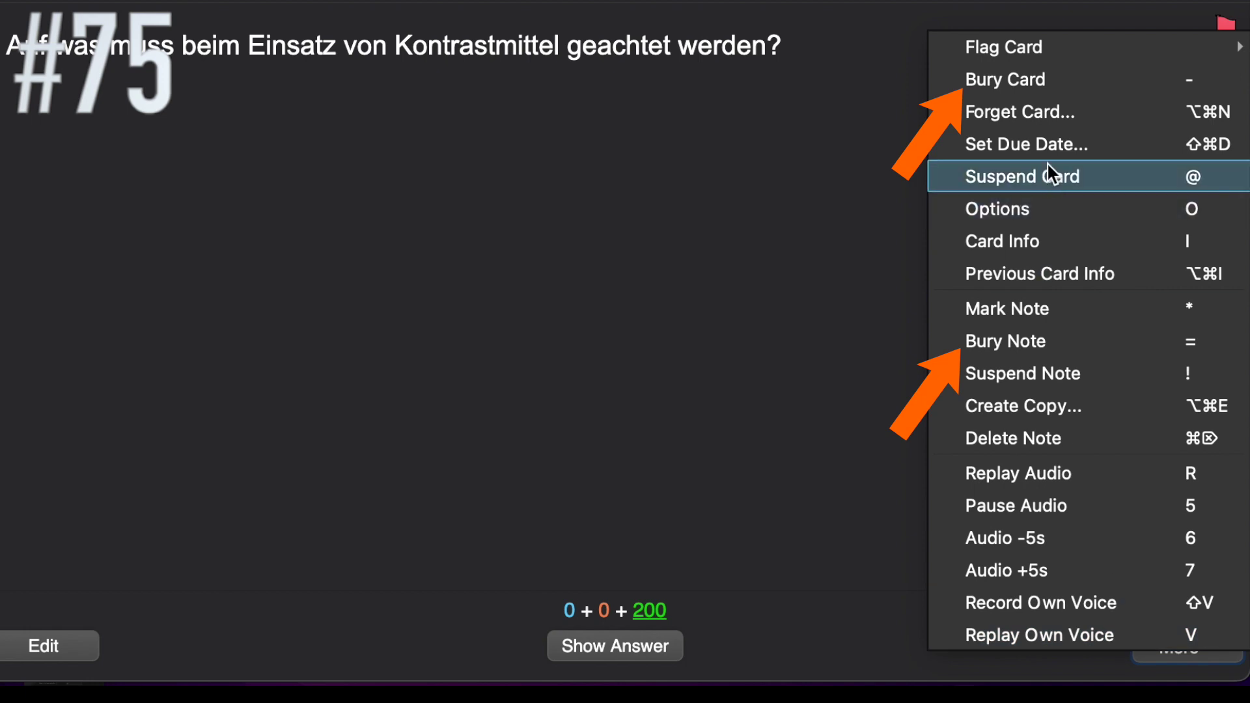
pyautogui.click(951, 79)
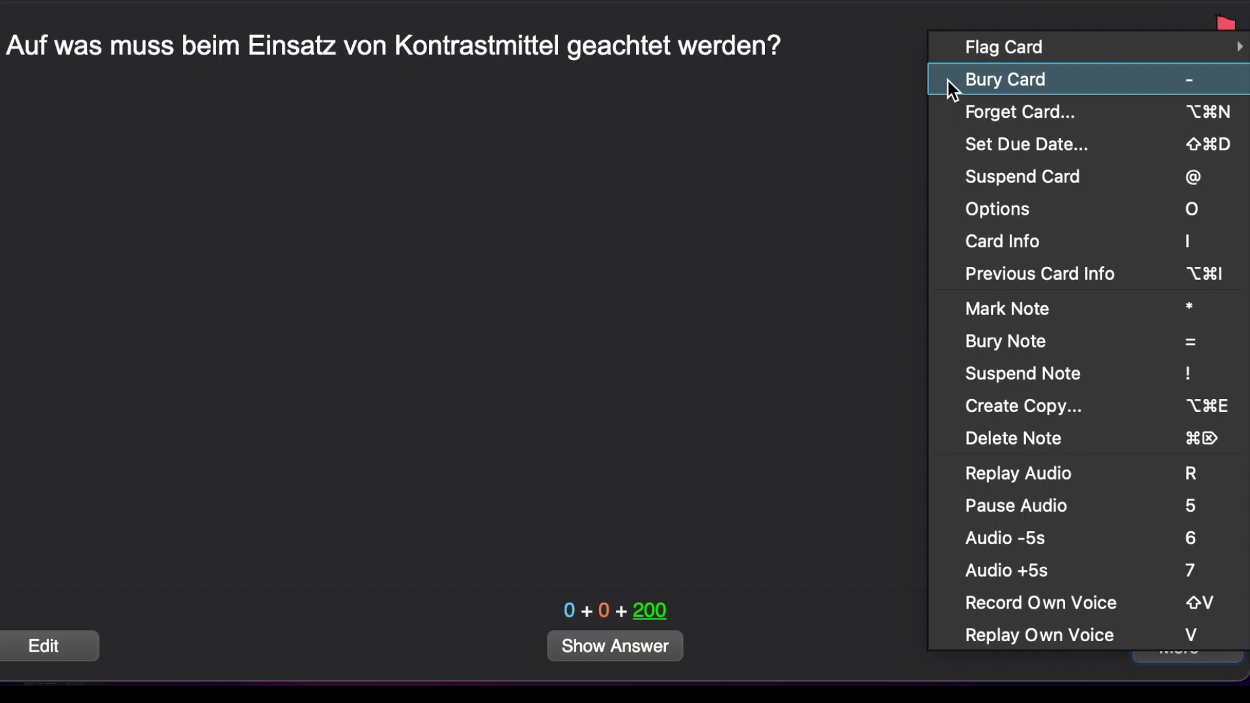
pyautogui.click(952, 80)
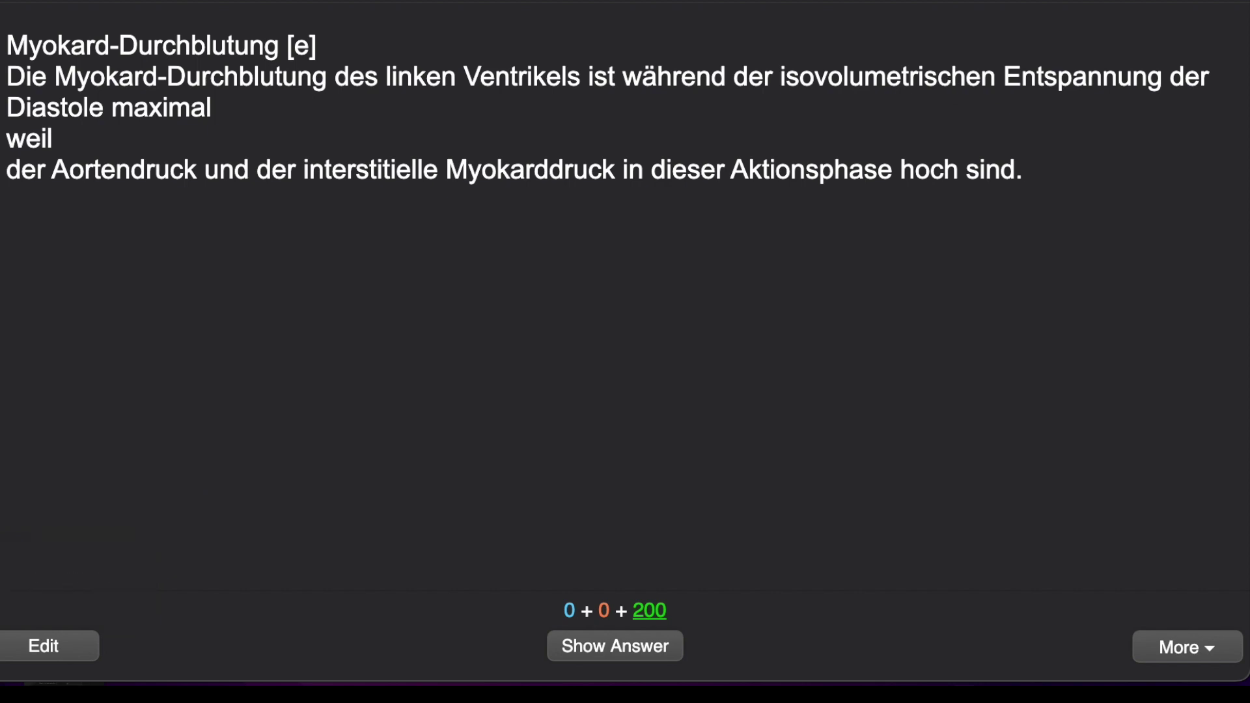
# Forget the Myokard-Durchblutung card, restoring its original position where possible without resetting repetition and lapse counts
pyautogui.press('m')
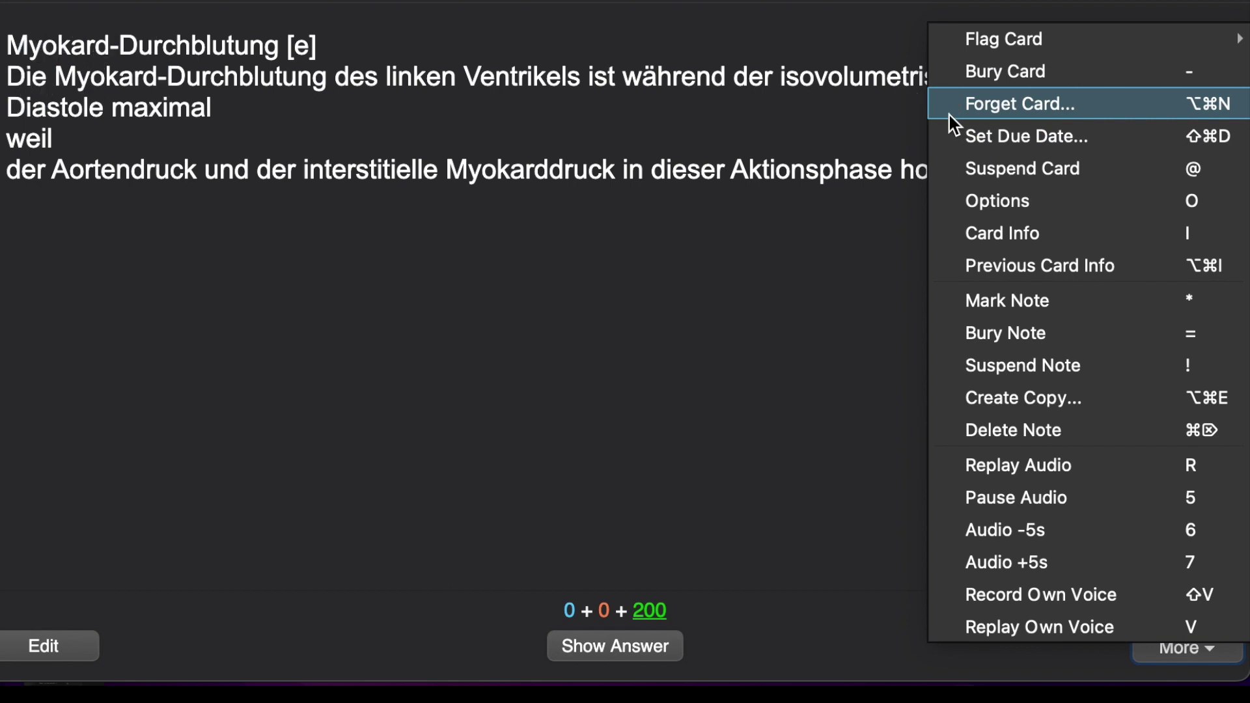
pyautogui.click(950, 115)
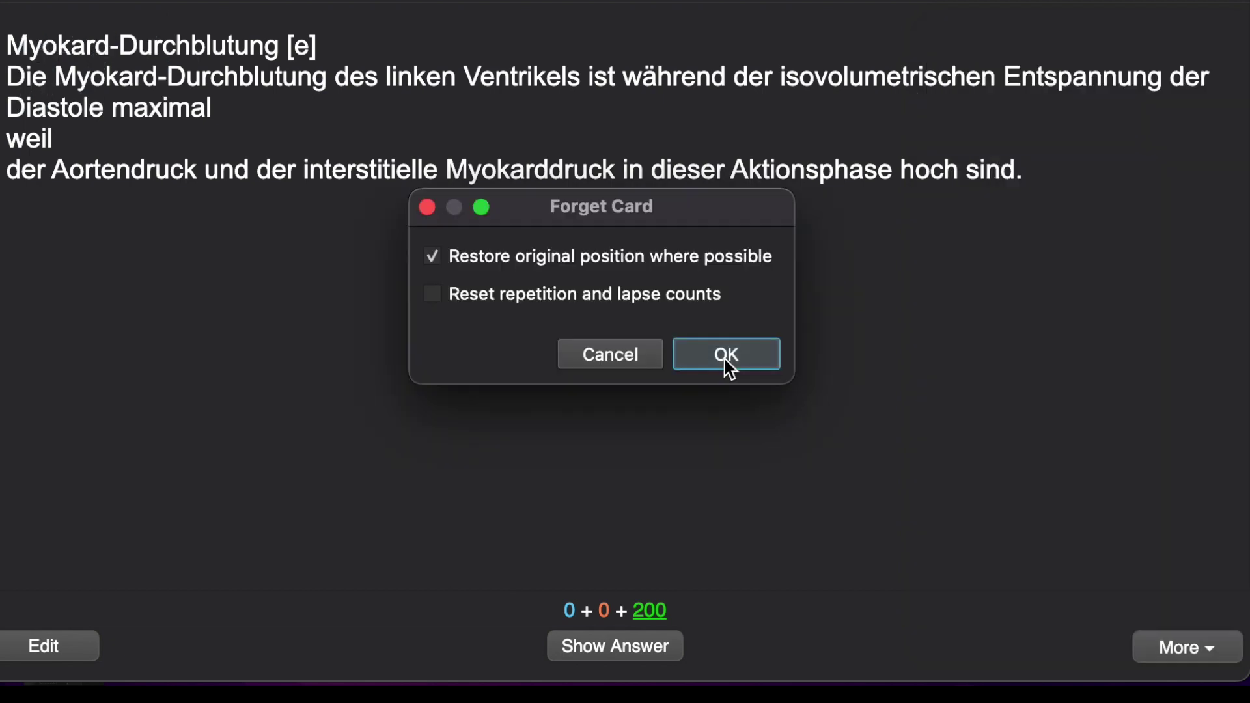
pyautogui.click(725, 357)
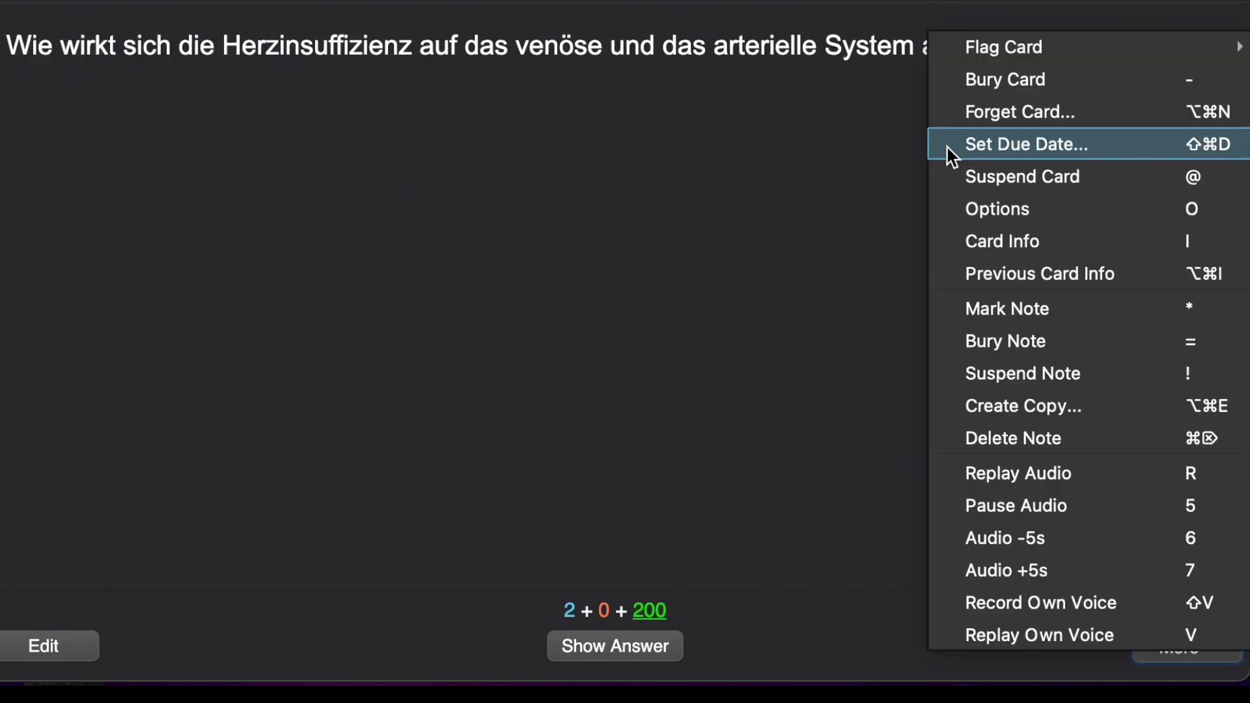
# Open the due date setting for the Herzinsuffizienz card, and suspend the Thromboxan card
pyautogui.click(947, 147)
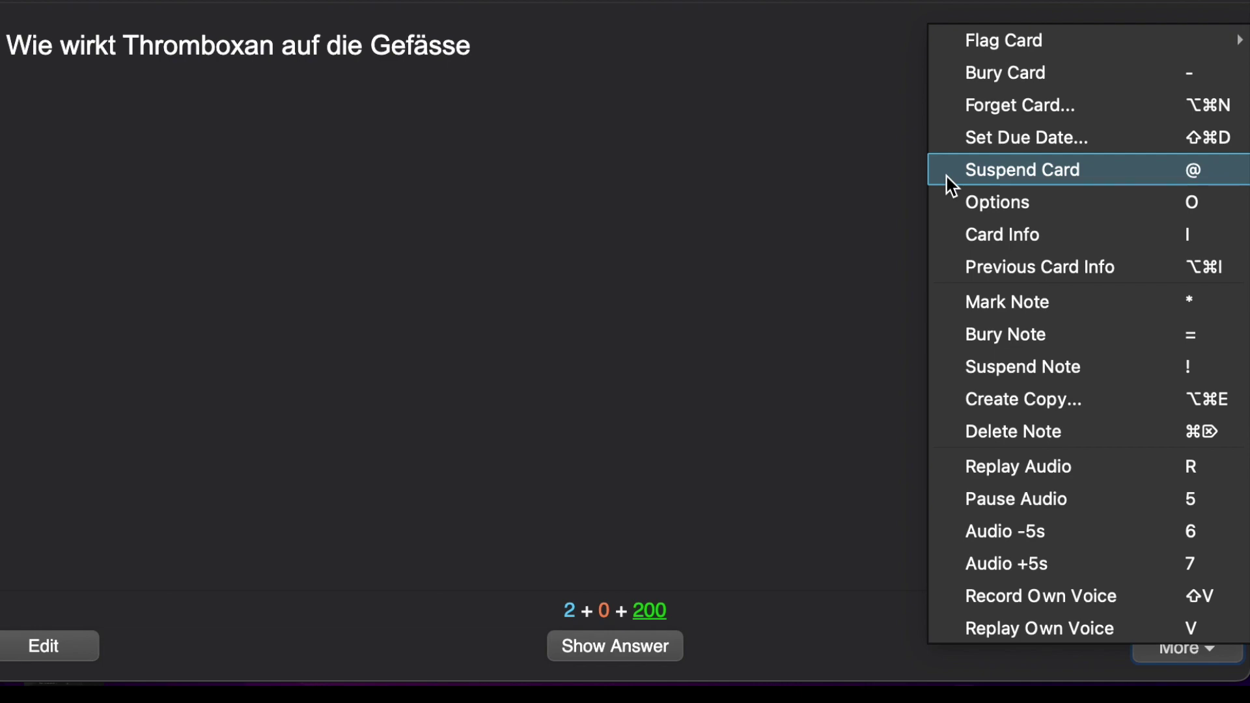
pyautogui.click(951, 187)
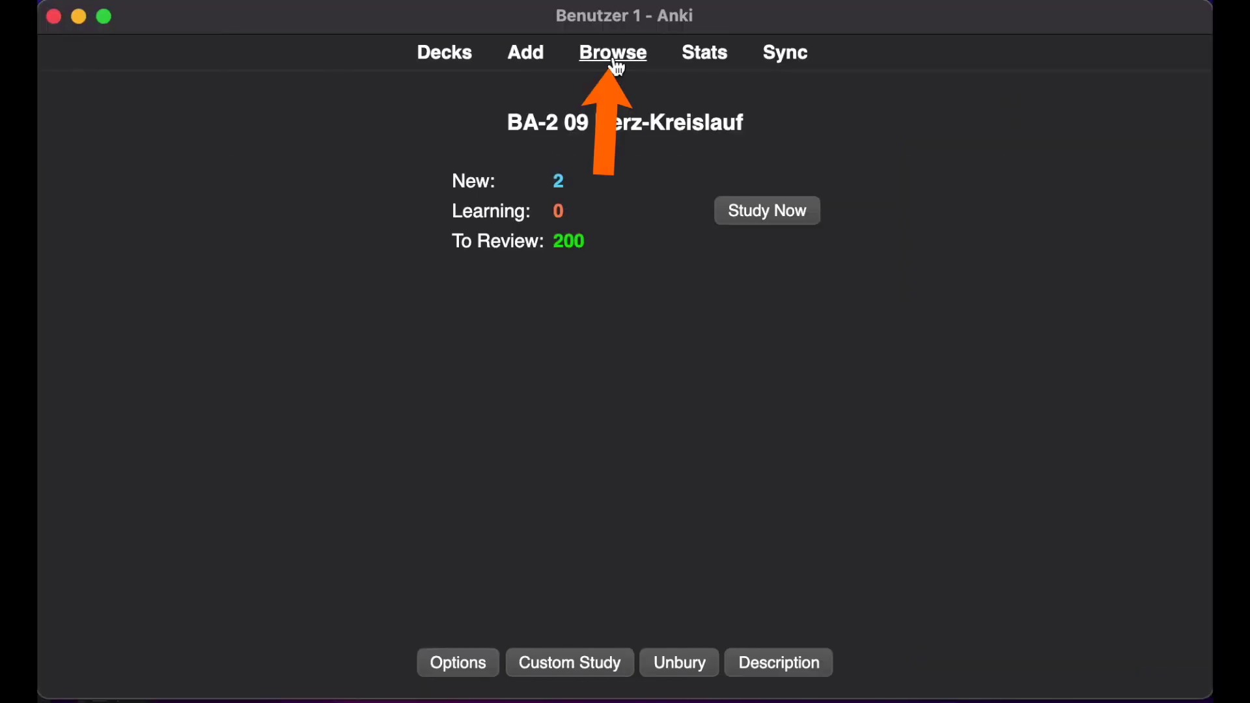
# List the suspended cards in the card browser and open the available actions for the Amoxicillin/Clavulansäure note
pyautogui.click(615, 53)
pyautogui.click(162, 413)
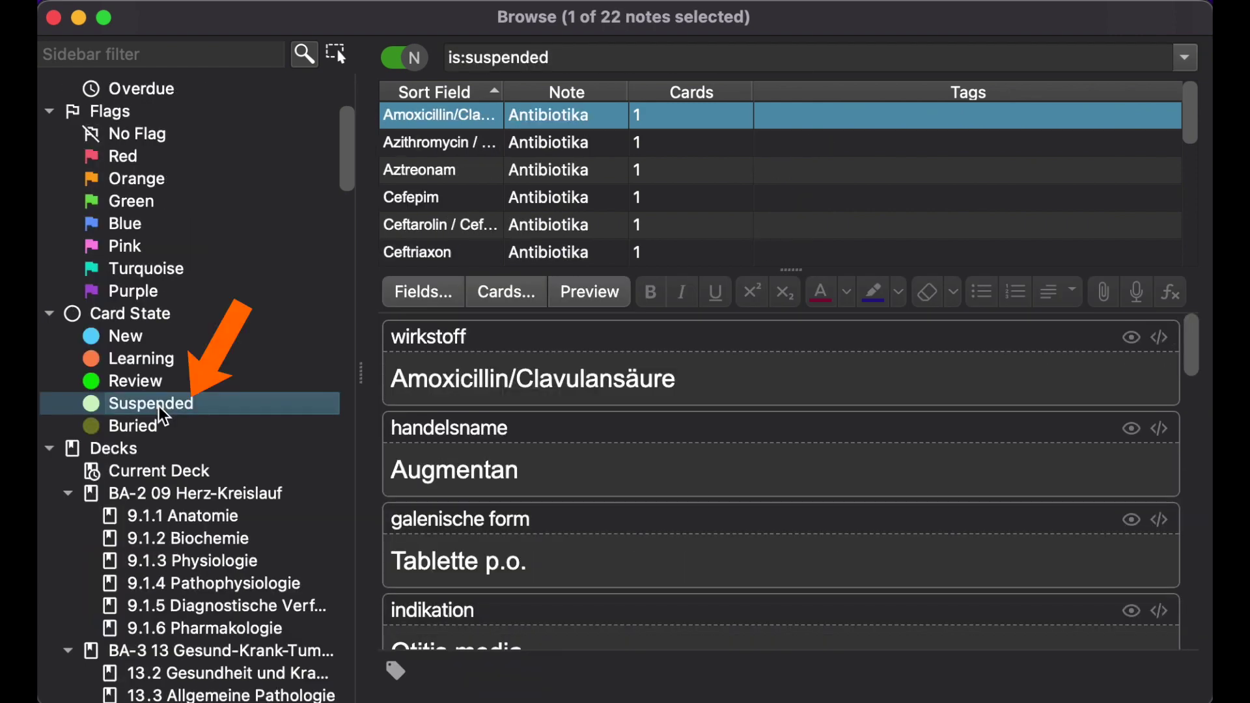
pyautogui.rightClick(445, 117)
pyautogui.moveTo(691, 507)
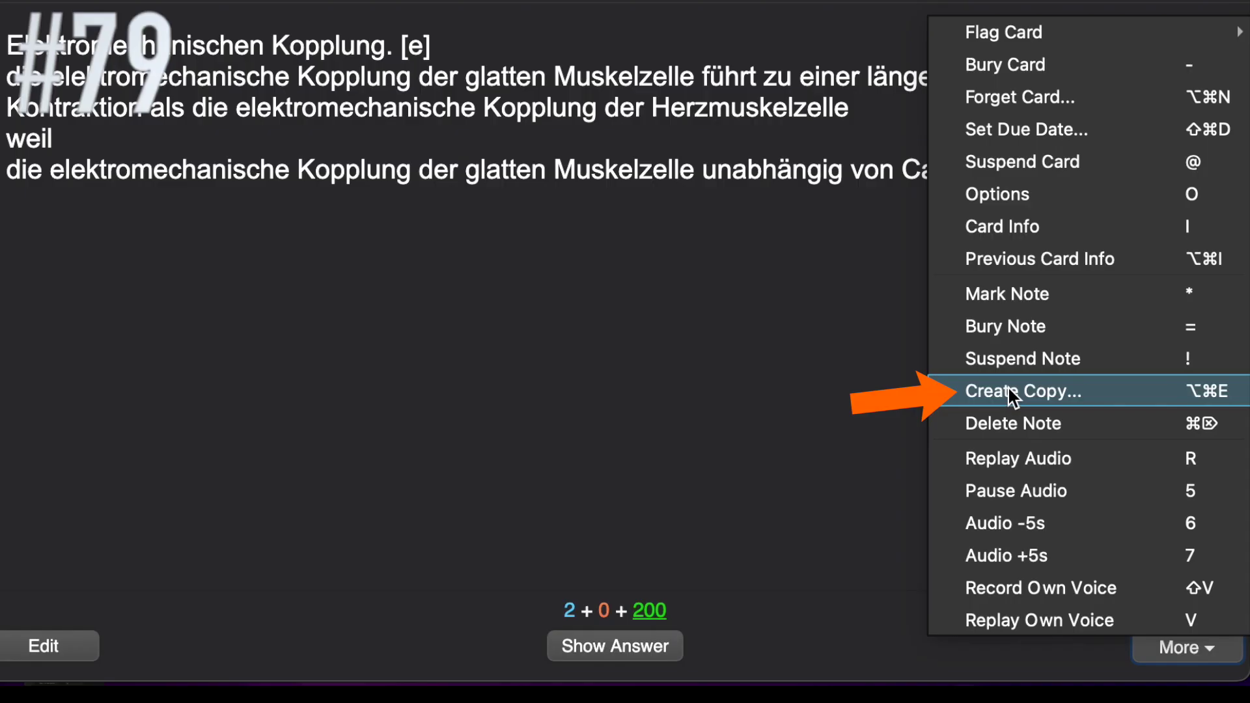
# Create a copy of the Elektromechanische Kopplung note and append "add something here for example...." to its back
pyautogui.click(1008, 393)
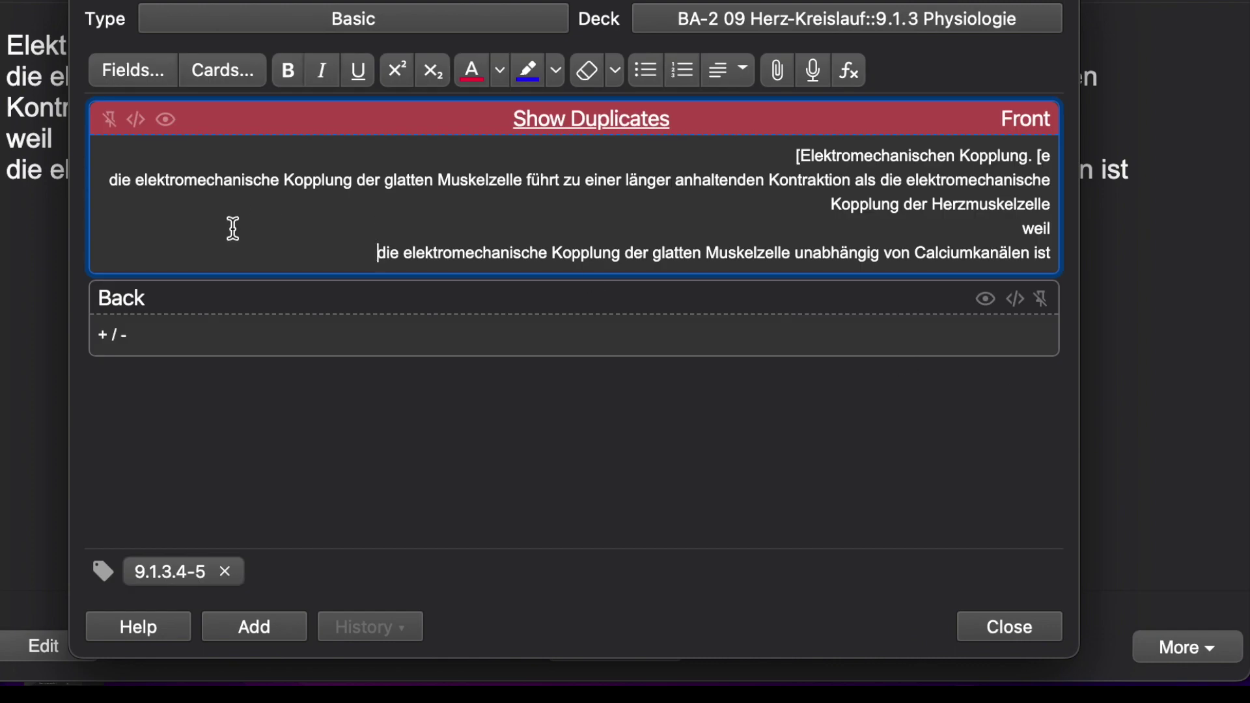
pyautogui.click(266, 337)
pyautogui.write('add somet')
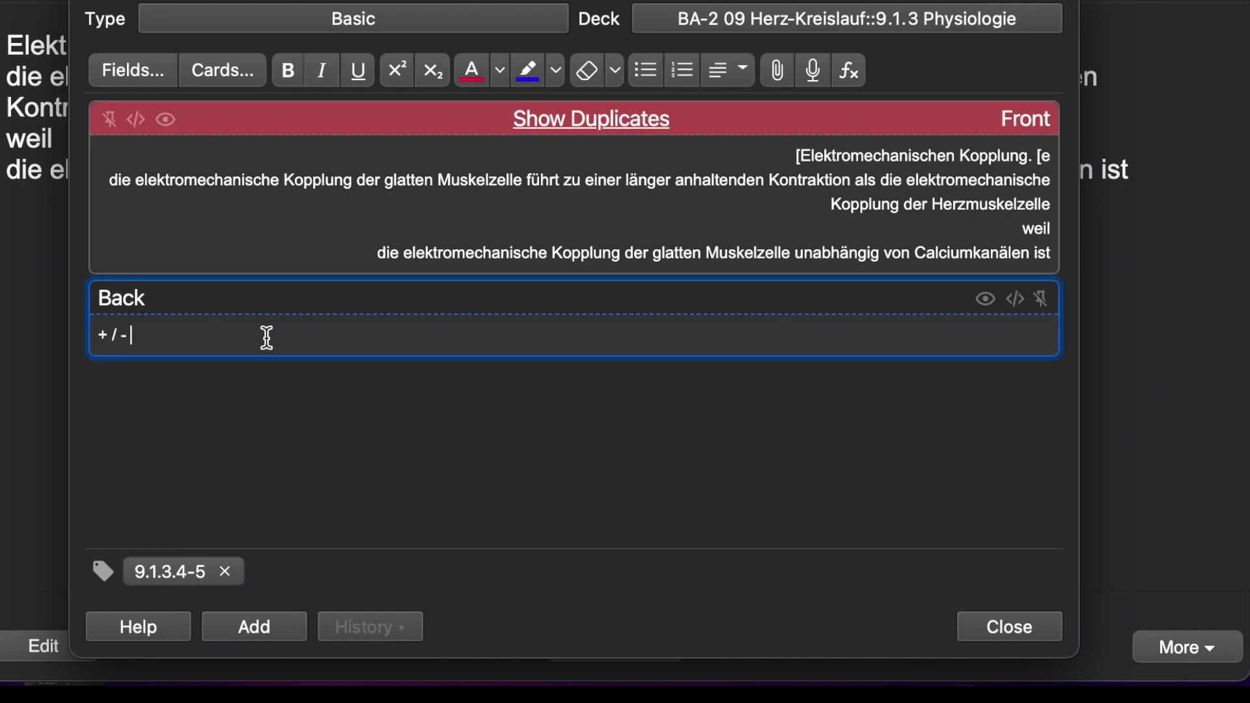
pyautogui.write('hing here f')
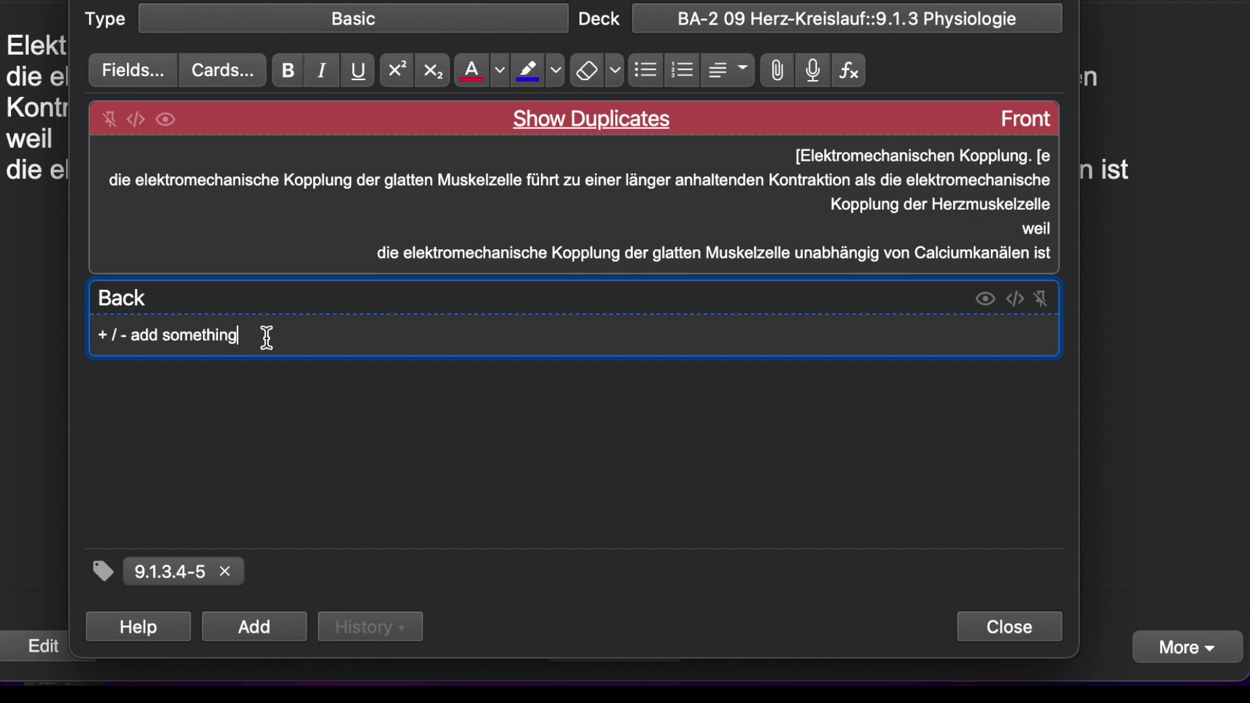
pyautogui.write('or example....')
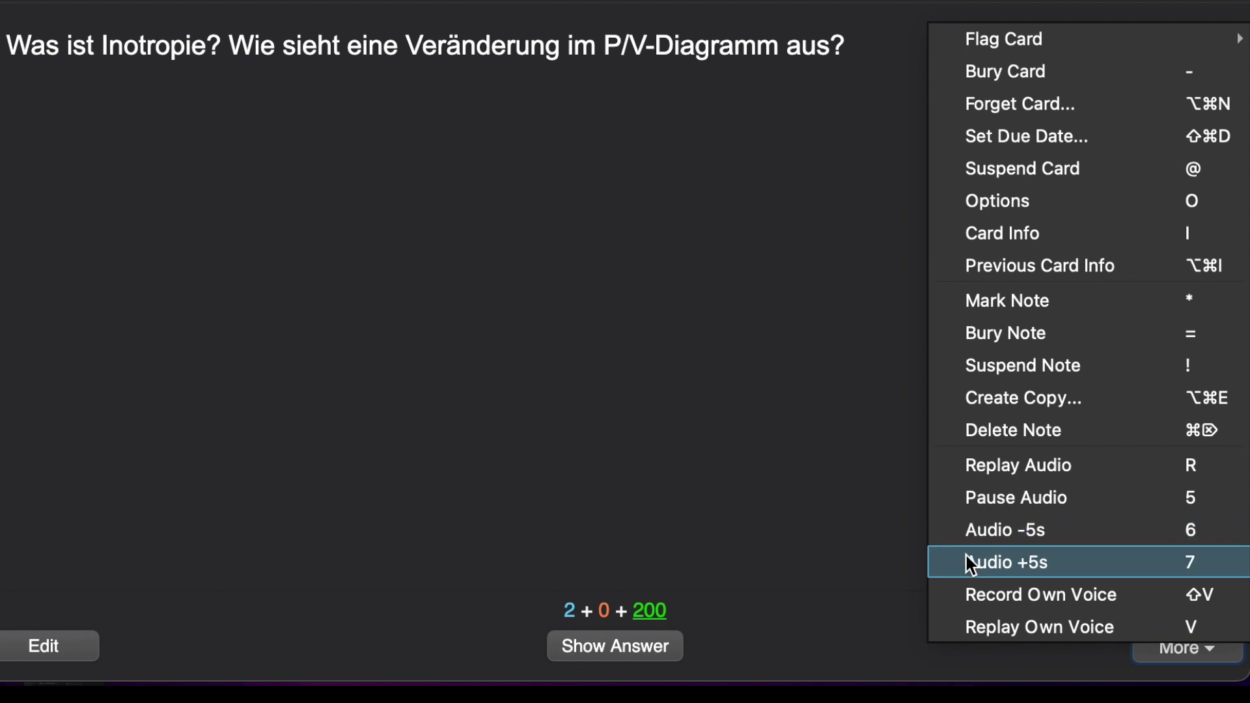
# Record and save your own voice on the Inotropie card, and replay the recording
pyautogui.click(961, 599)
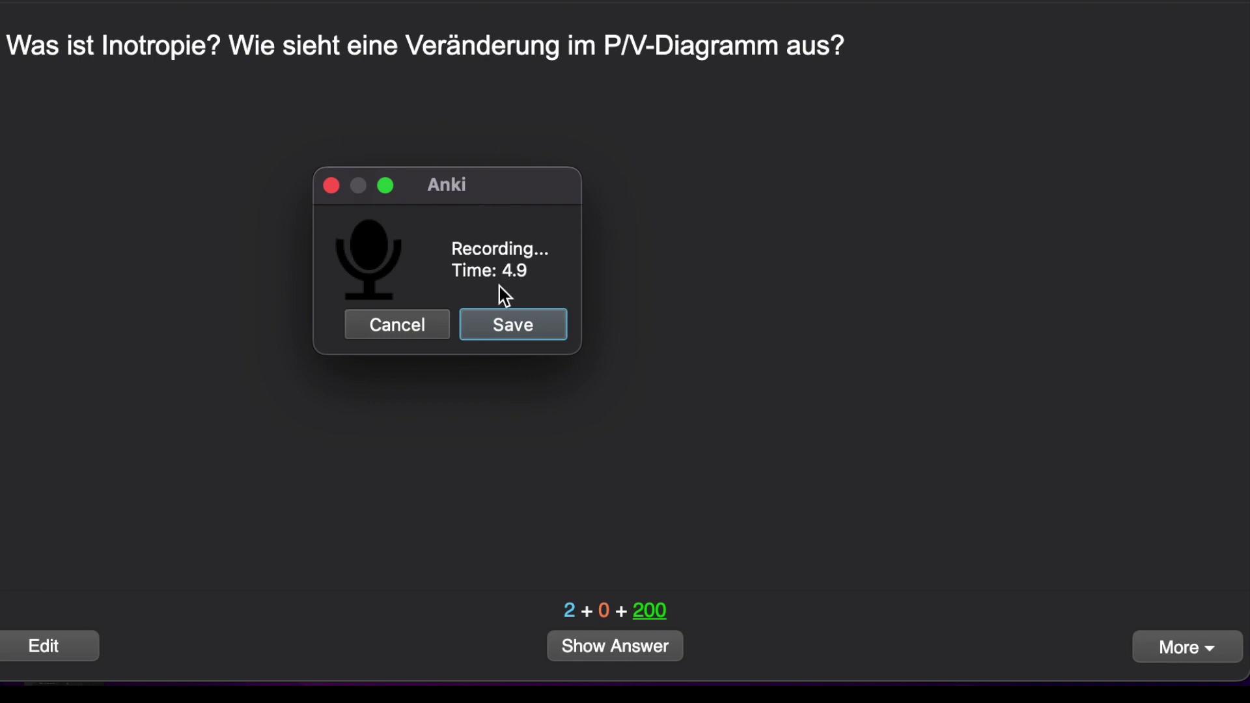
pyautogui.click(507, 325)
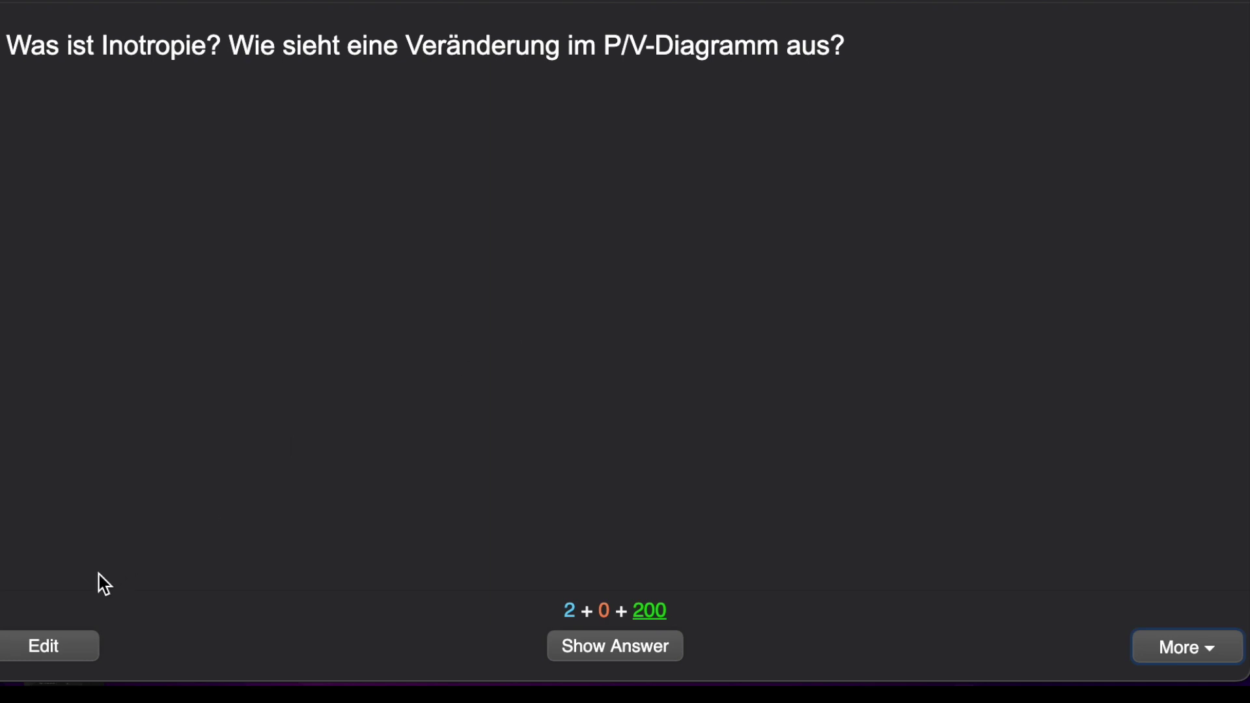
pyautogui.click(64, 643)
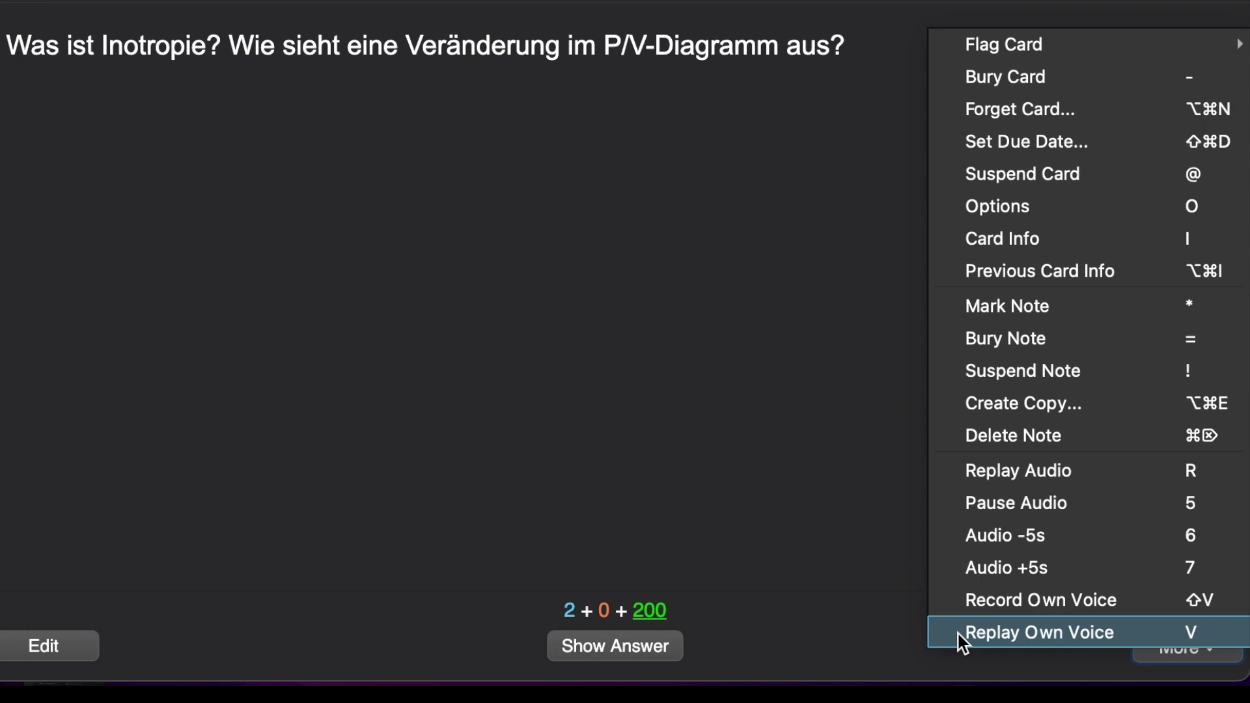
pyautogui.click(958, 634)
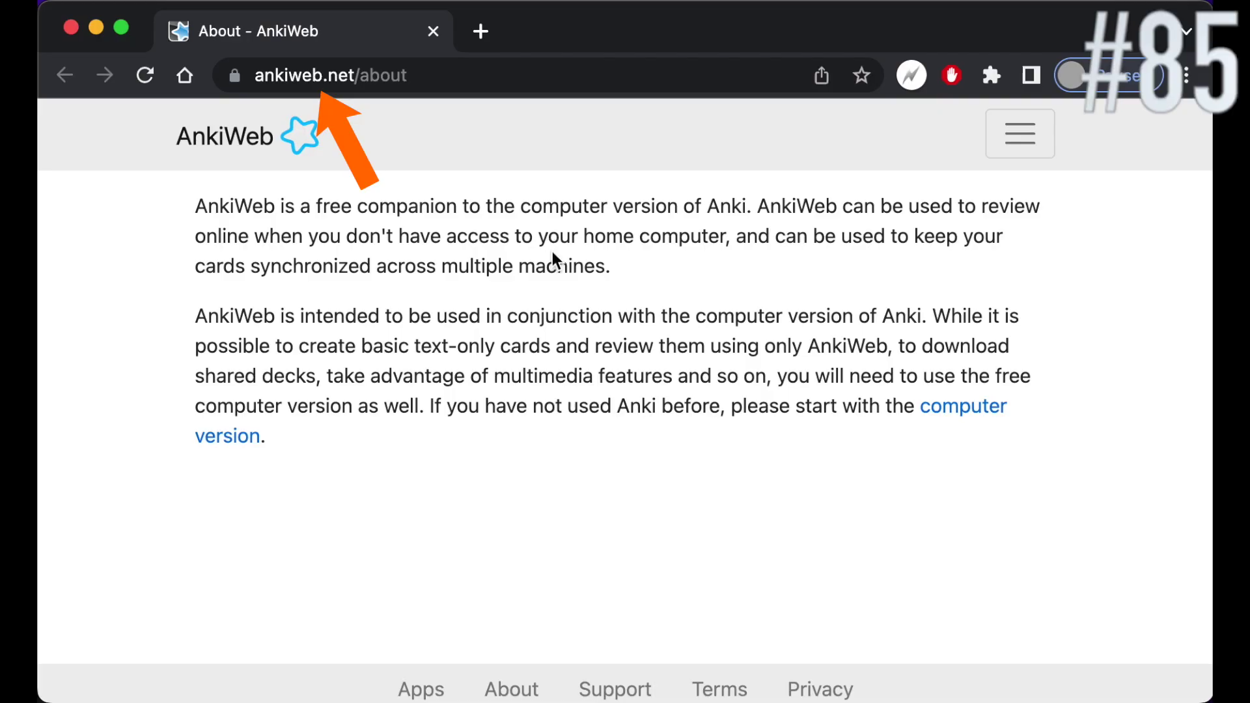
# View the AnkiWeb account sign-up form in the web browser and close its window
pyautogui.click(1025, 140)
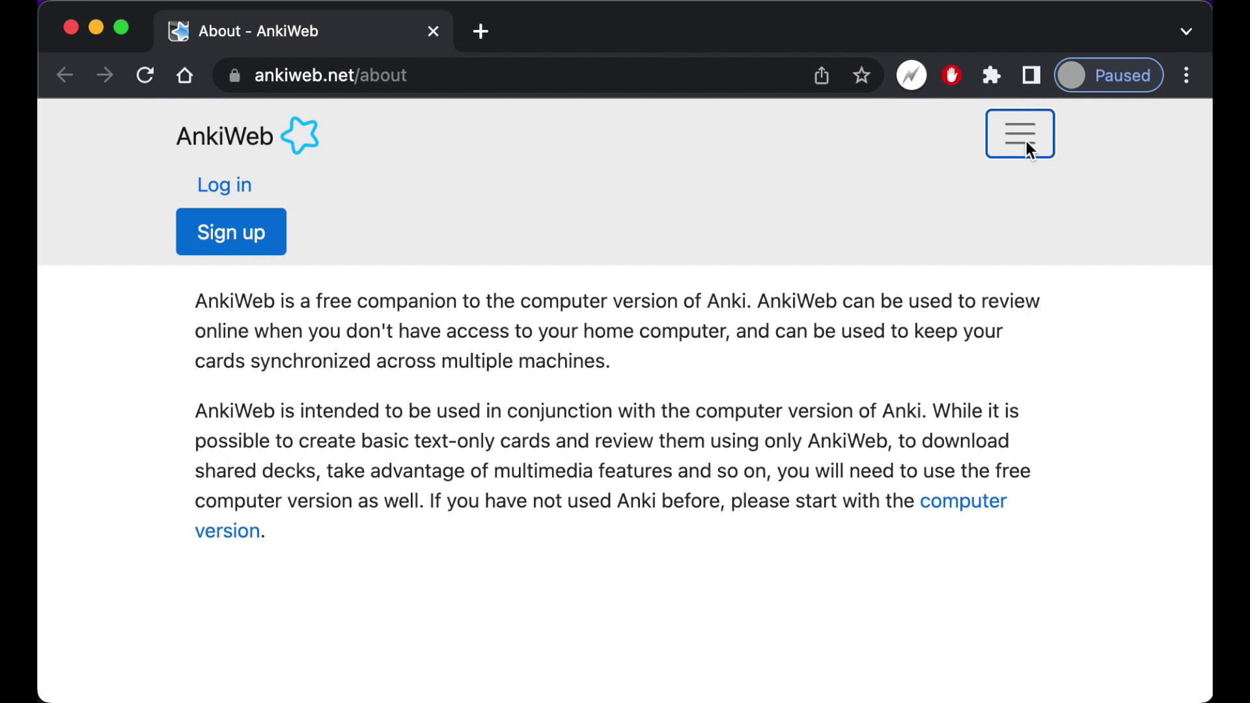
pyautogui.click(225, 235)
pyautogui.scroll(-2, 208, 234)
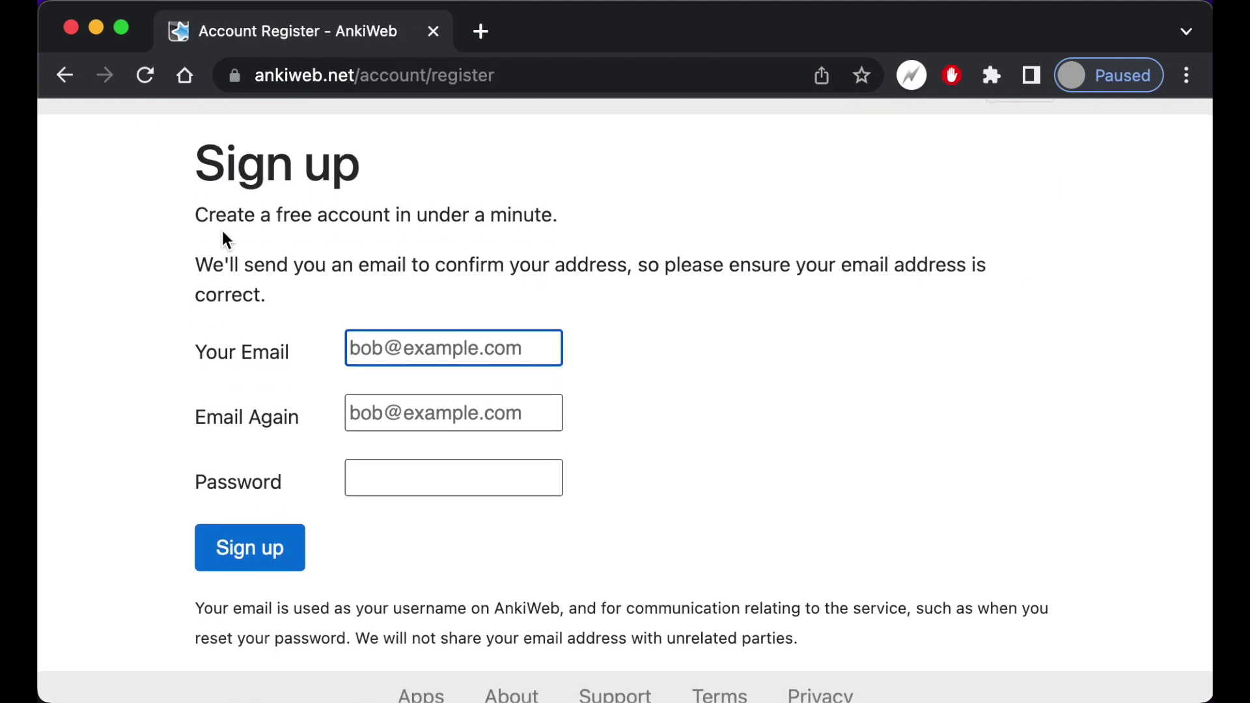
pyautogui.scroll(-1, 222, 231)
pyautogui.scroll(3, 221, 230)
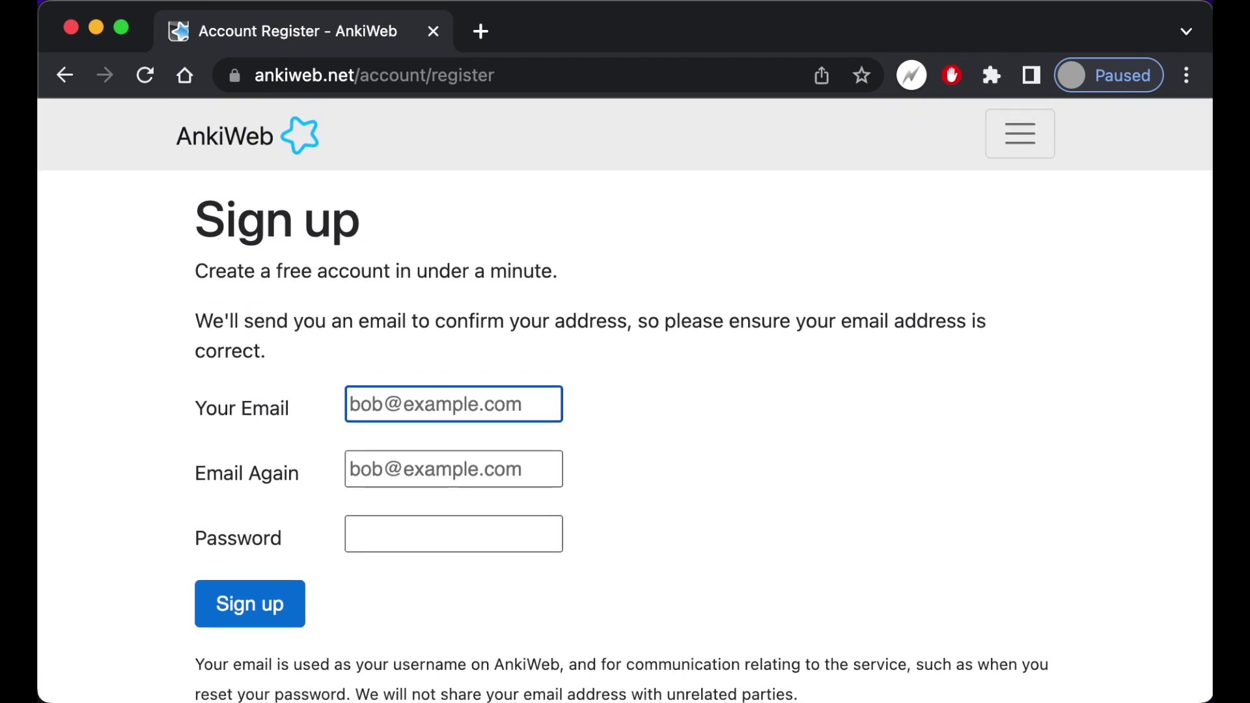
pyautogui.click(70, 28)
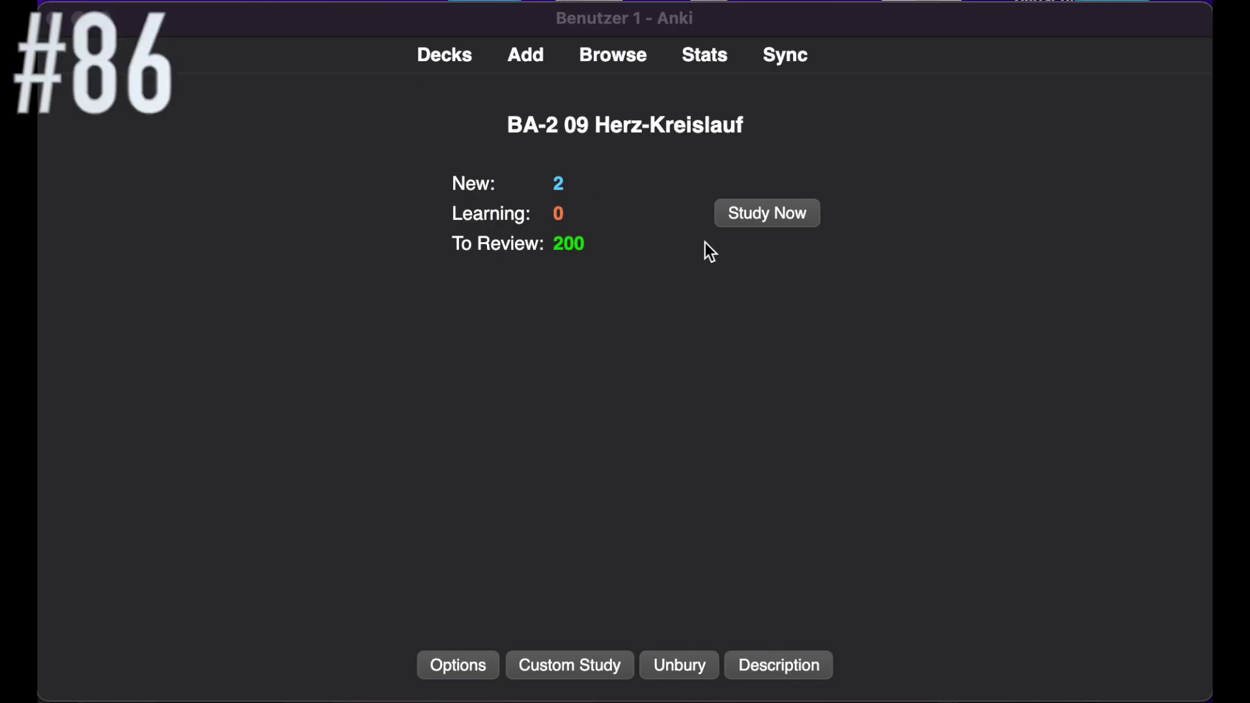
# Start syncing the collection in Anki to view the account login, and cancel it without signing in
pyautogui.click(782, 59)
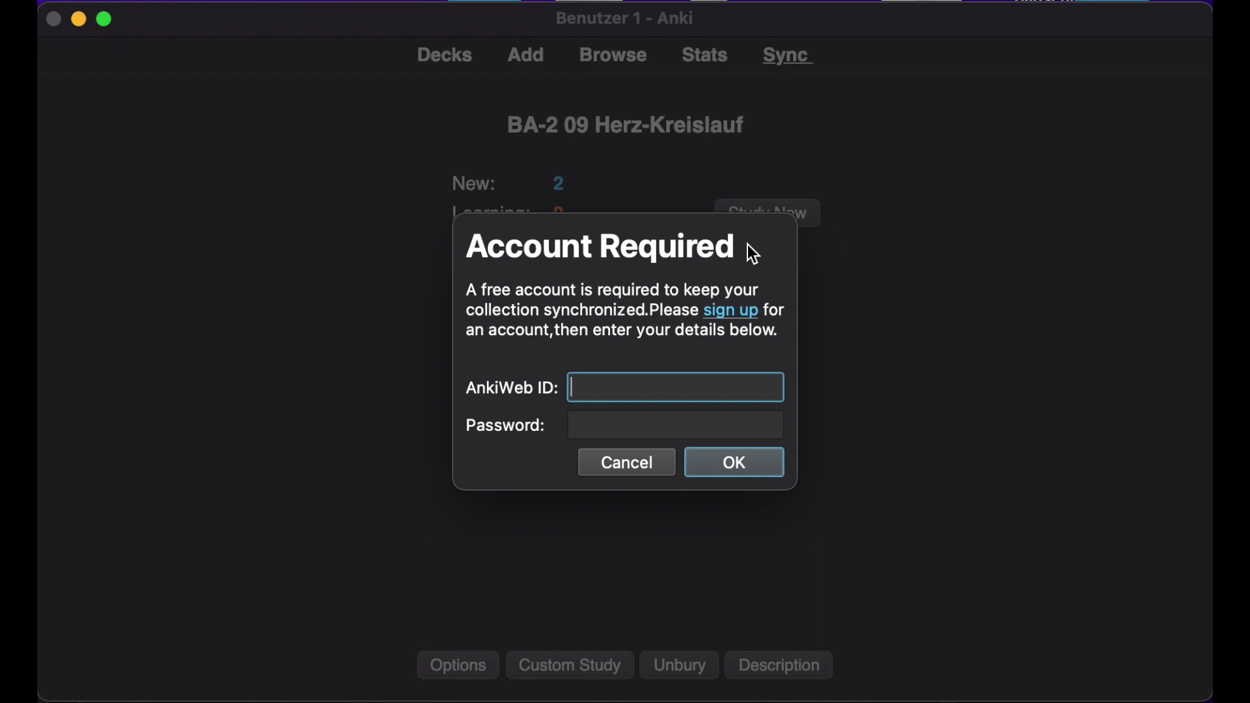
pyautogui.click(641, 470)
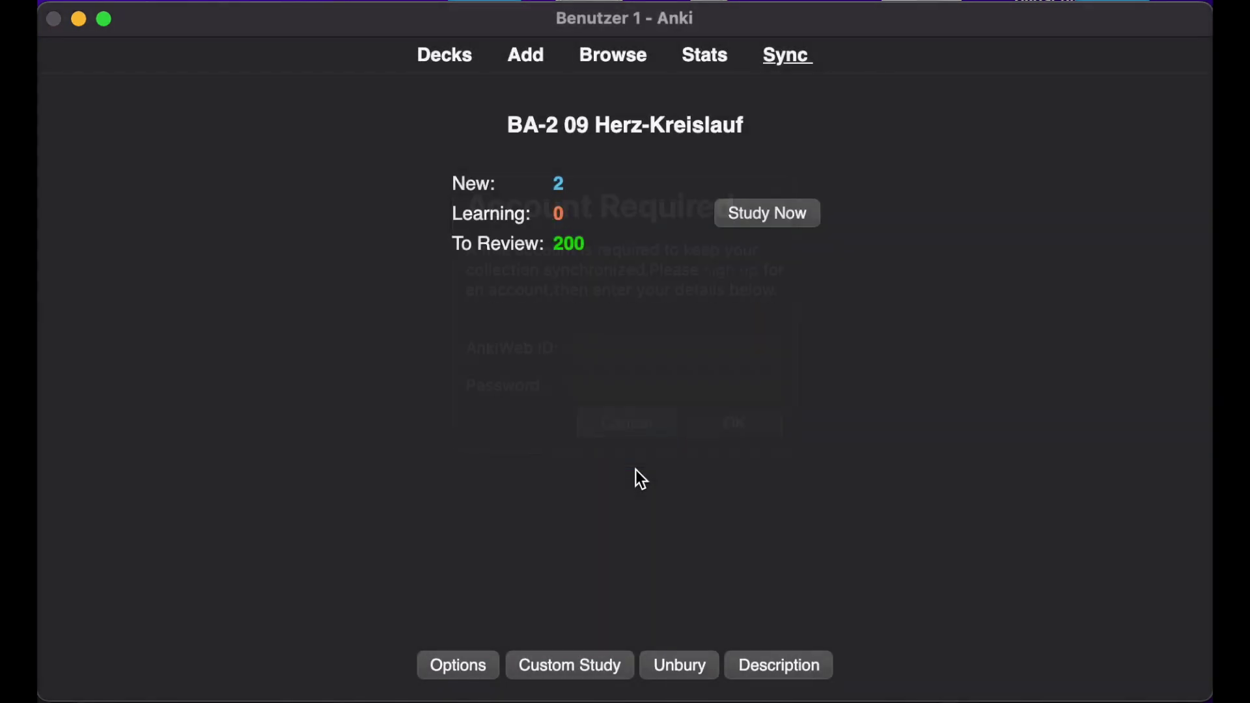
# Open the card browser and switch its list back and forth between cards and notes
pyautogui.click(615, 57)
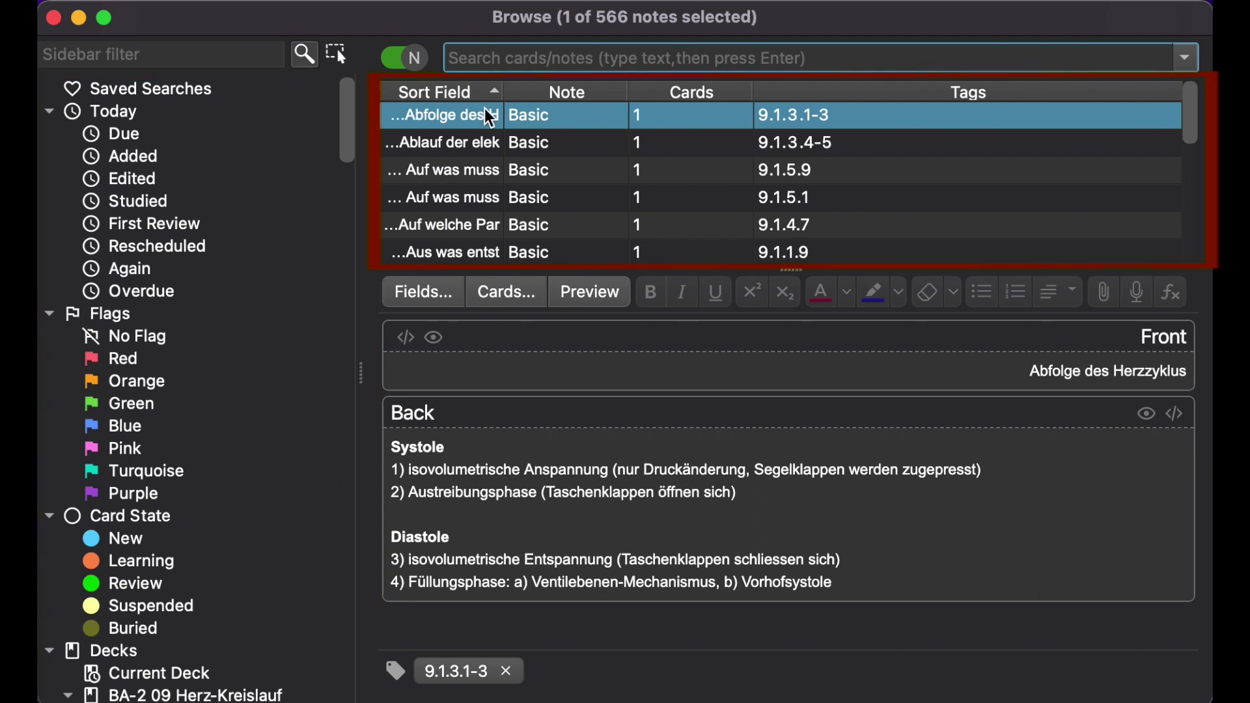
pyautogui.click(415, 64)
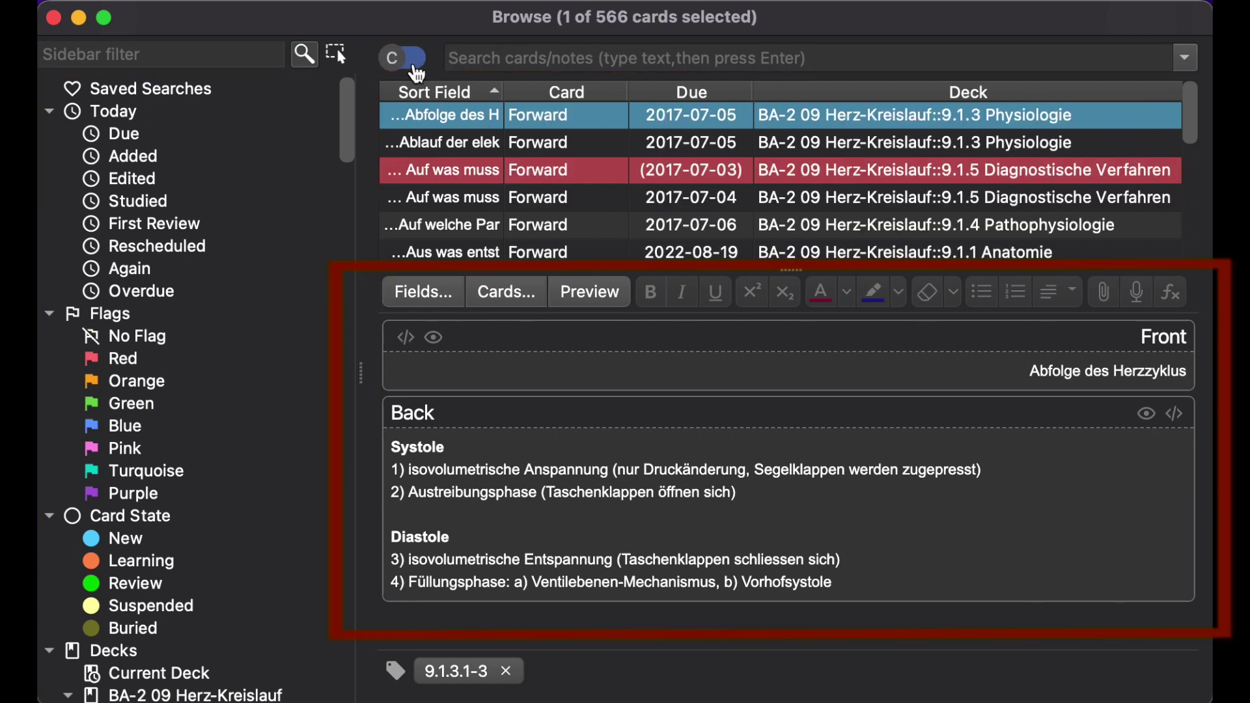
pyautogui.click(415, 65)
pyautogui.click(417, 65)
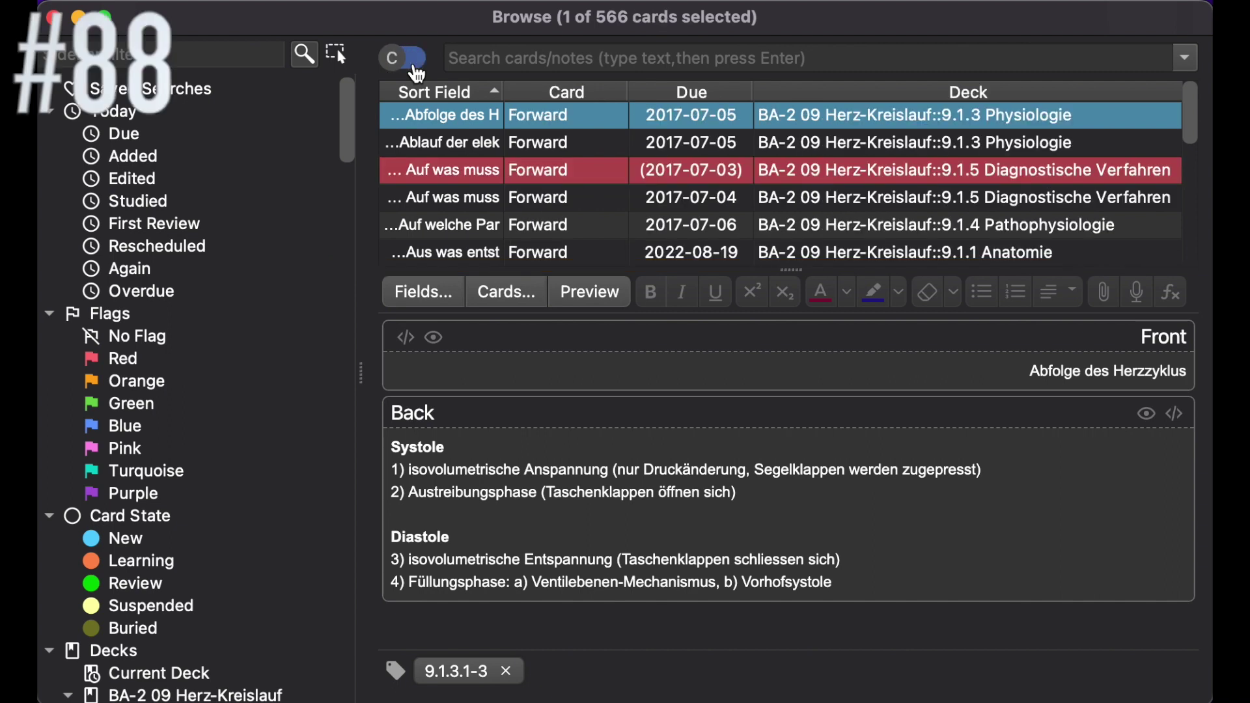
pyautogui.click(416, 65)
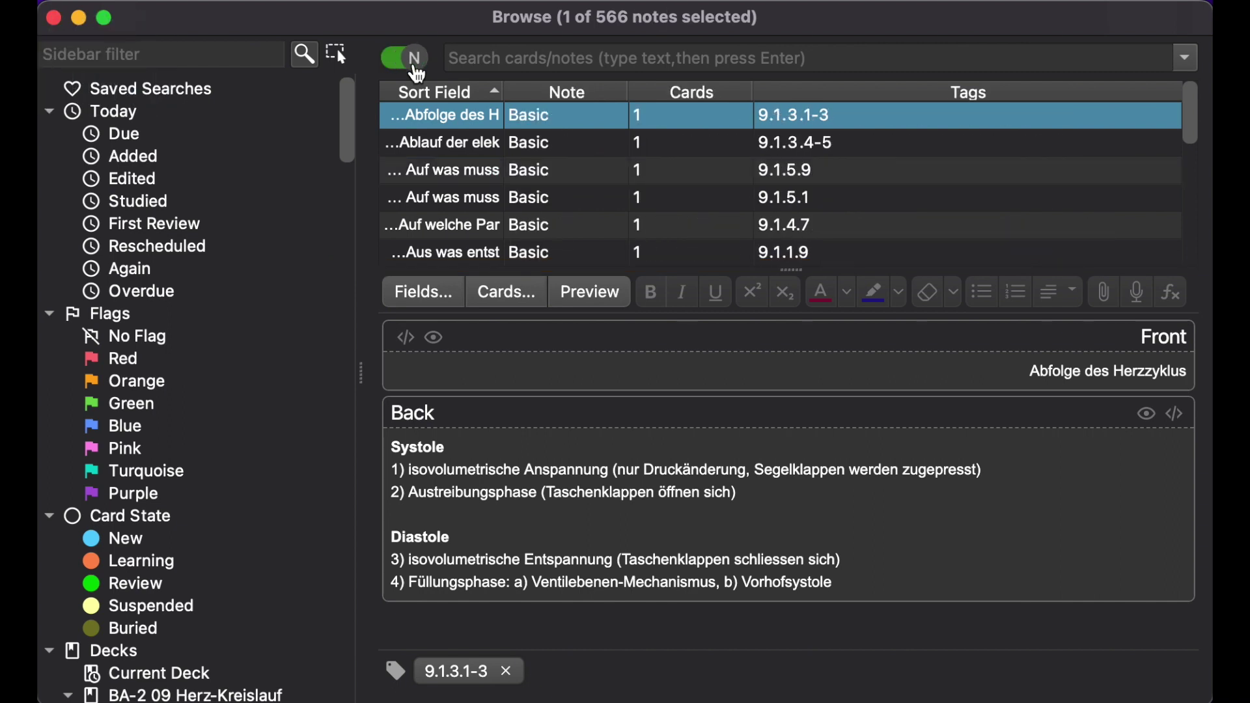
pyautogui.click(416, 67)
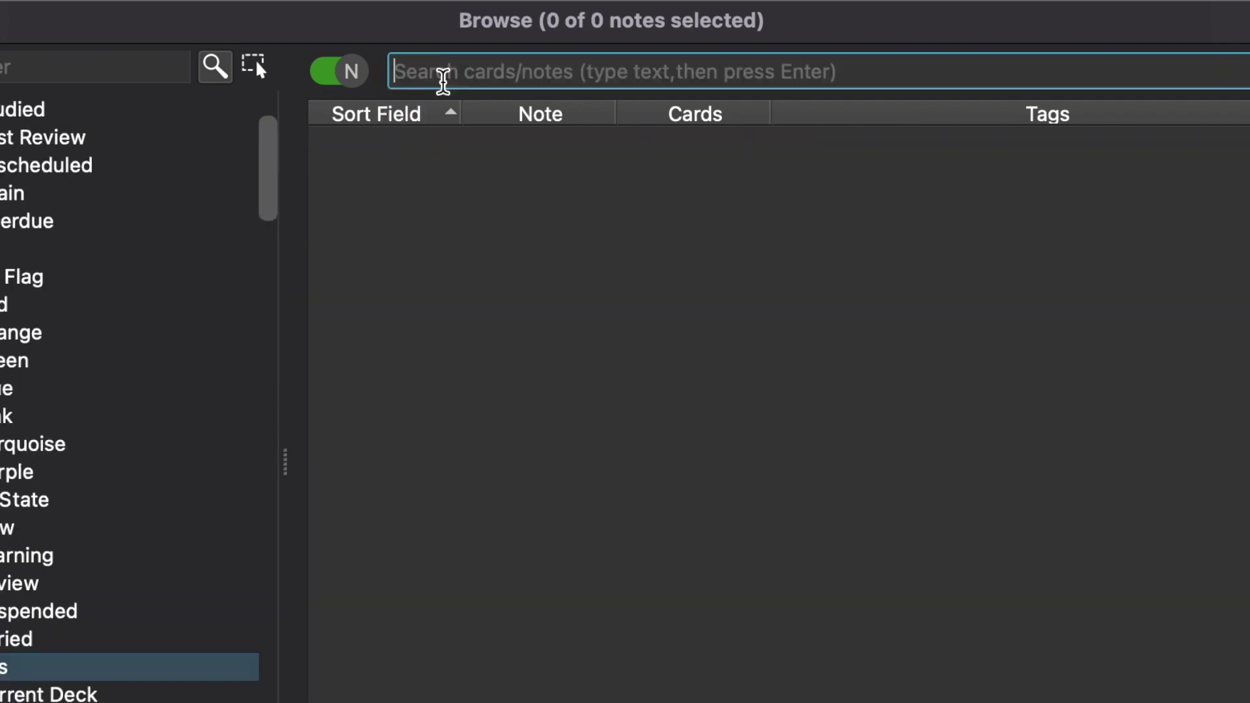
# Search the notes for "anatomie" and look through the browser's view, note and card commands
pyautogui.write('anatomie')
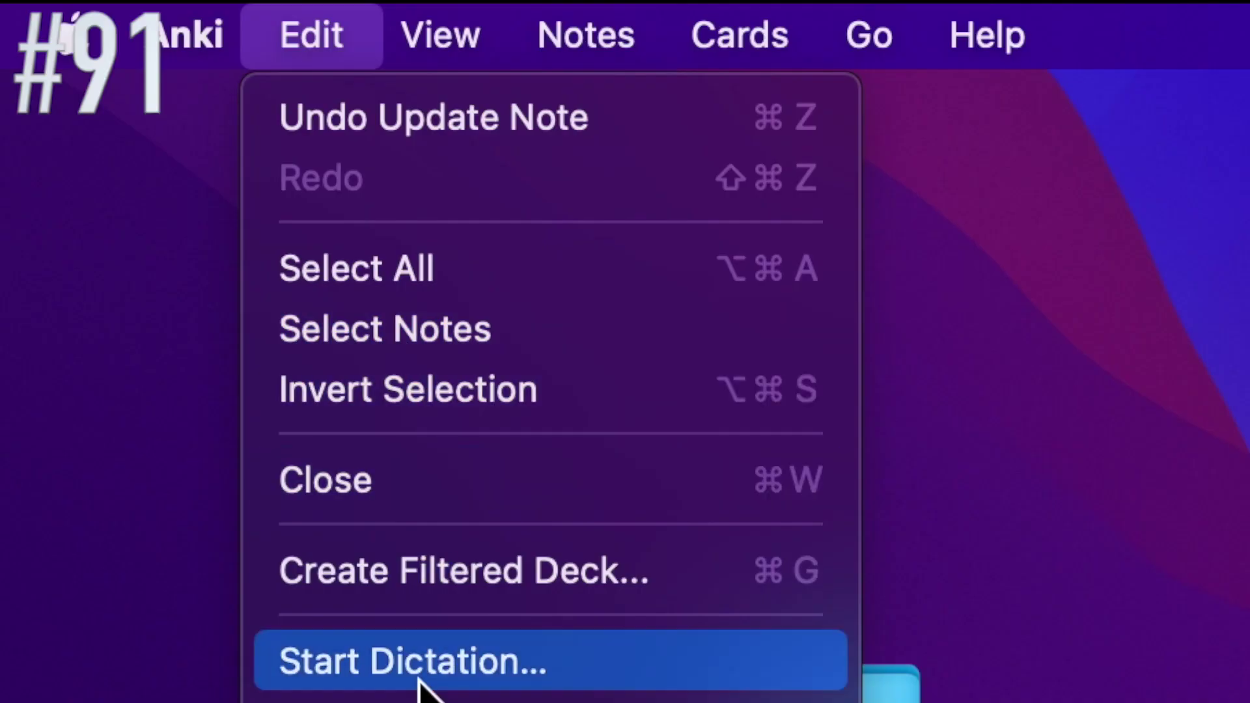
pyautogui.moveTo(456, 32)
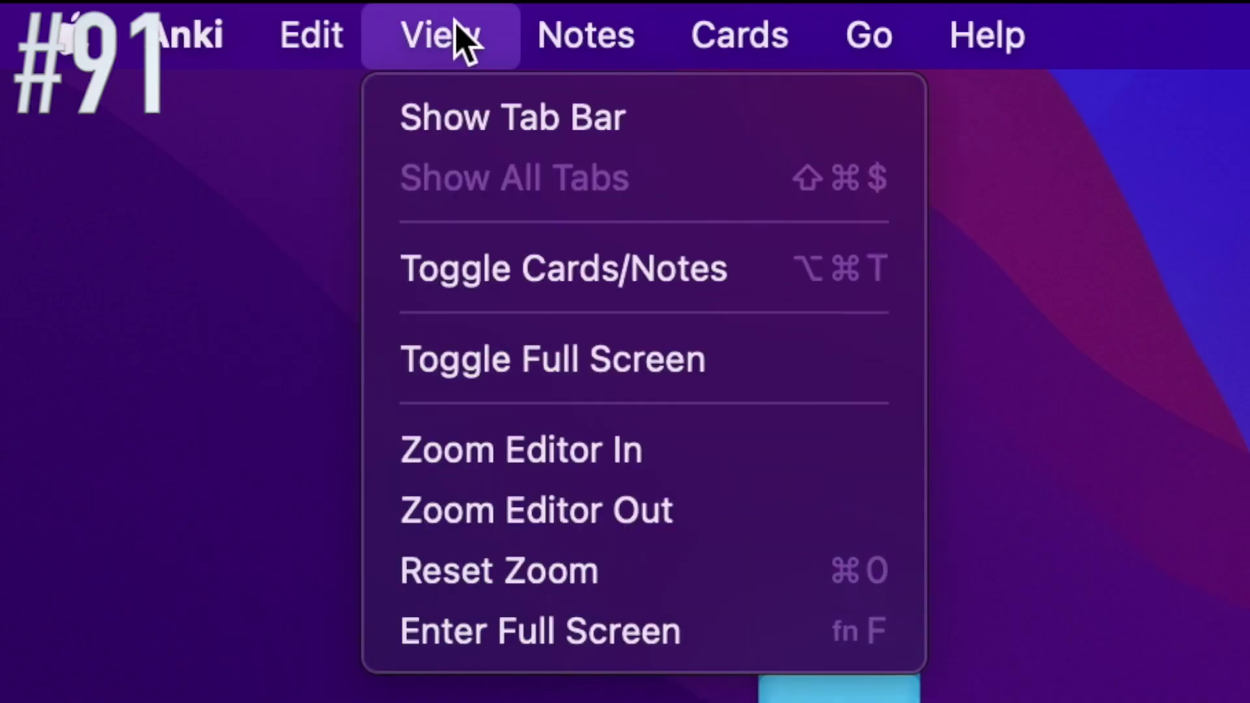
pyautogui.moveTo(586, 36)
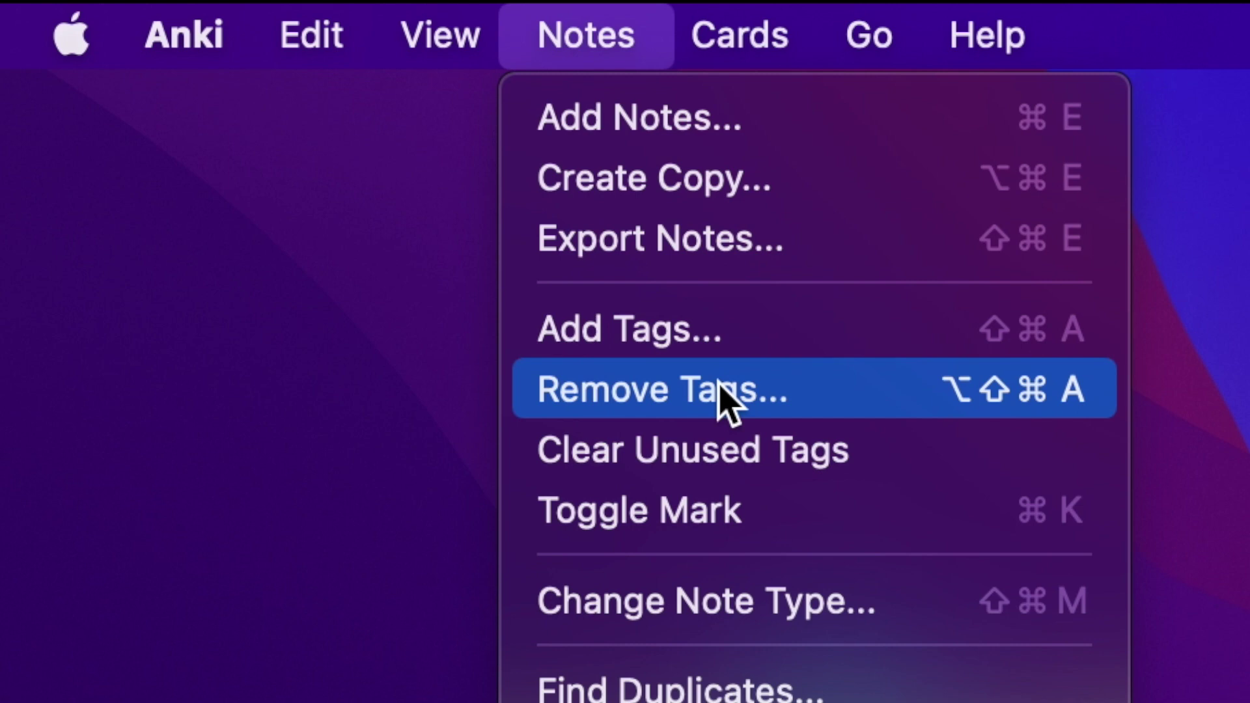
pyautogui.moveTo(745, 61)
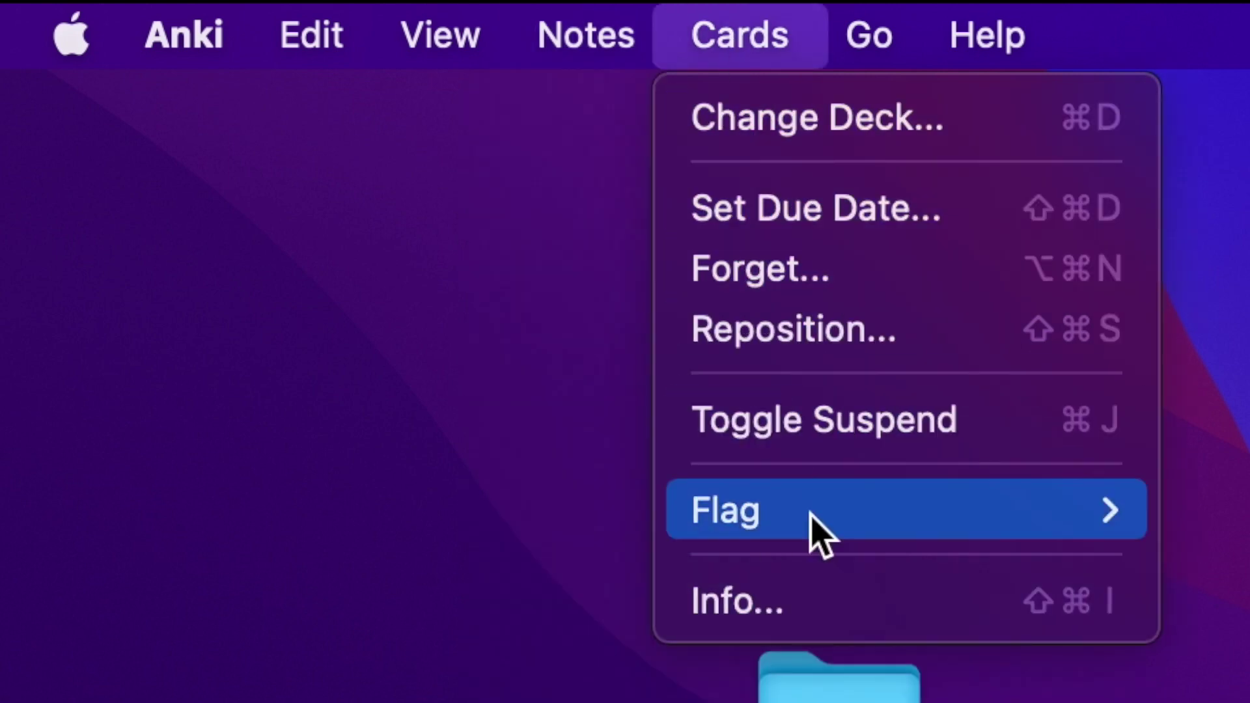
pyautogui.click(801, 224)
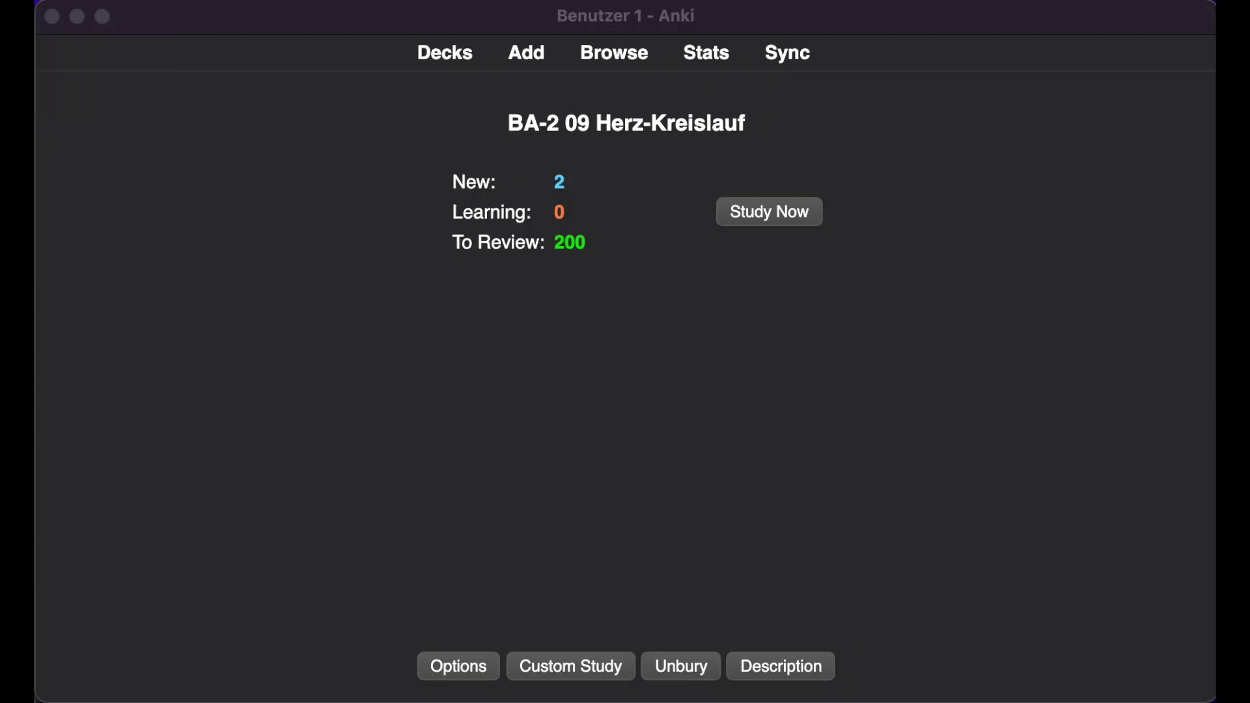
# Set up a custom study for the BA-2 09 Herz-Kreislauf deck that increases today's new card limit by 10 cards
pyautogui.click(578, 670)
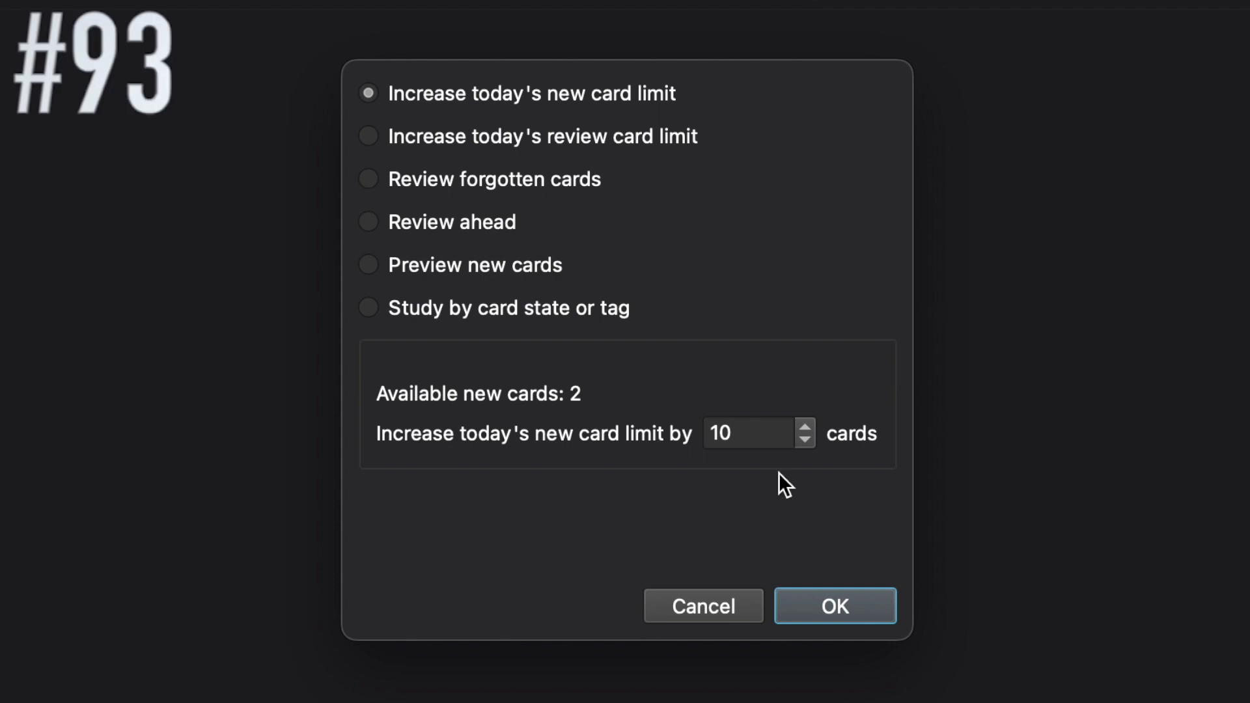
pyautogui.click(837, 605)
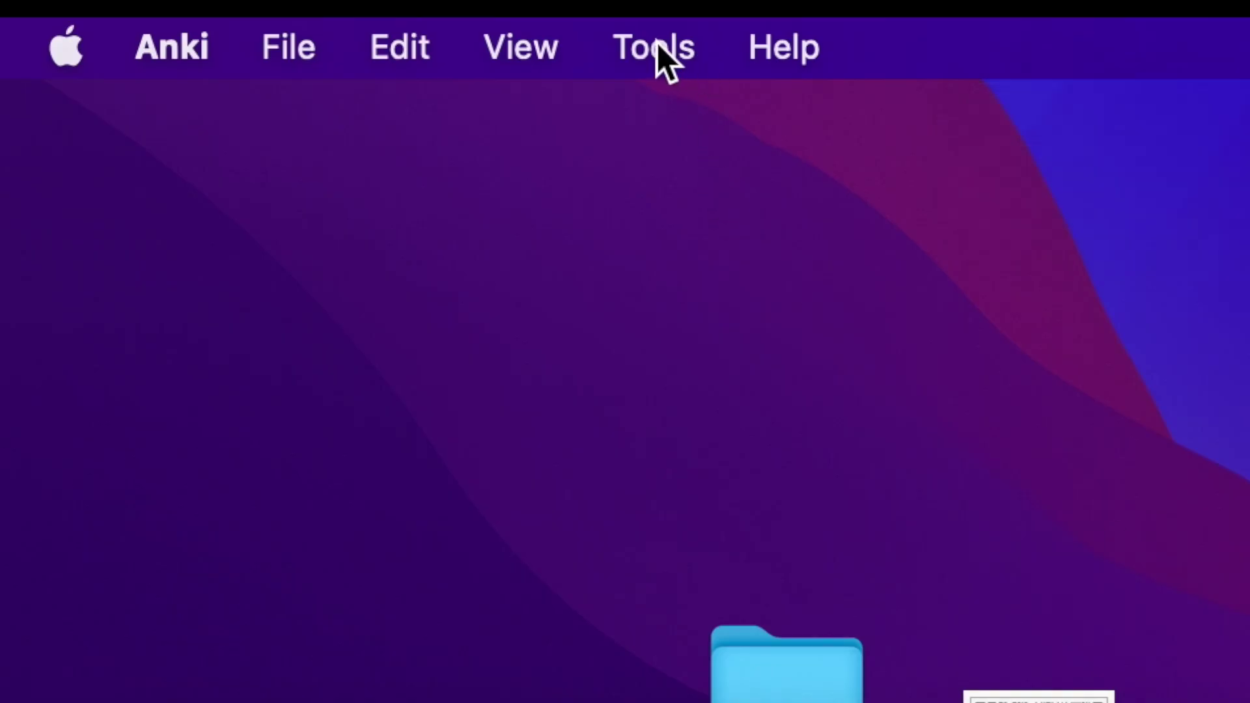
# Build Filtered Deck 14:12 from due BA-2 09 Herz-Kreislauf cards, limited to 100 chosen at random, and show it in the deck list
pyautogui.click(658, 42)
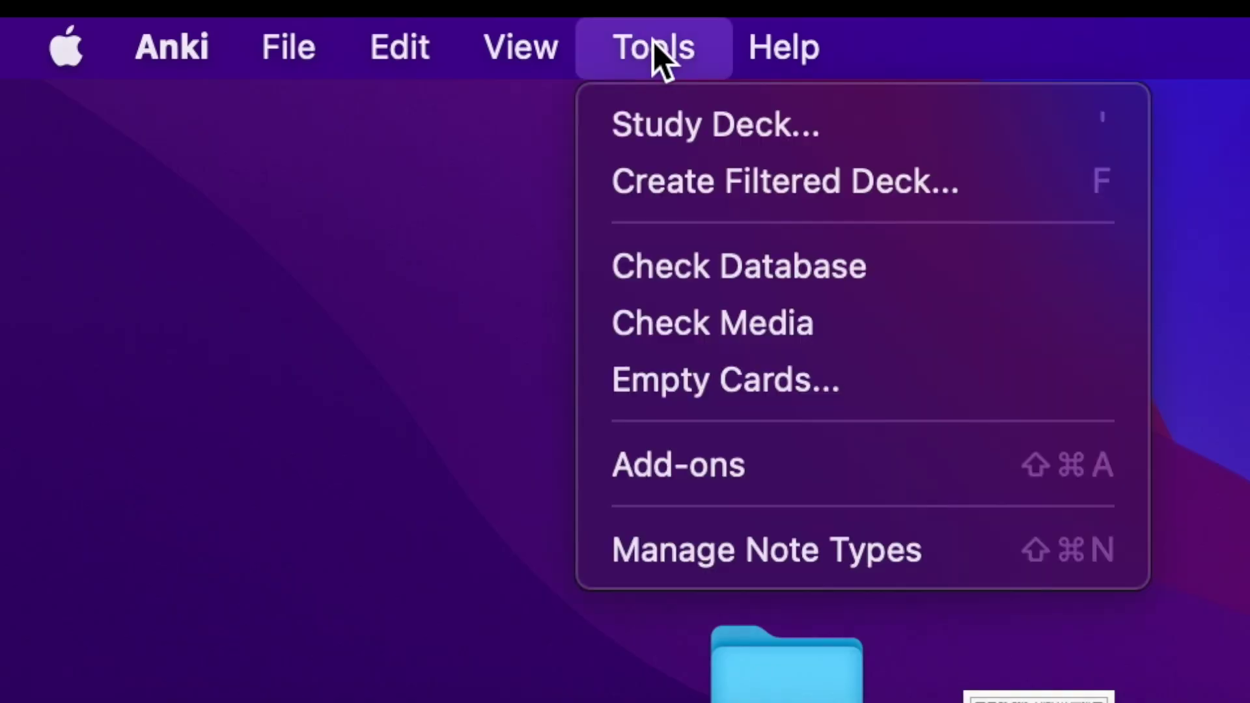
pyautogui.click(717, 189)
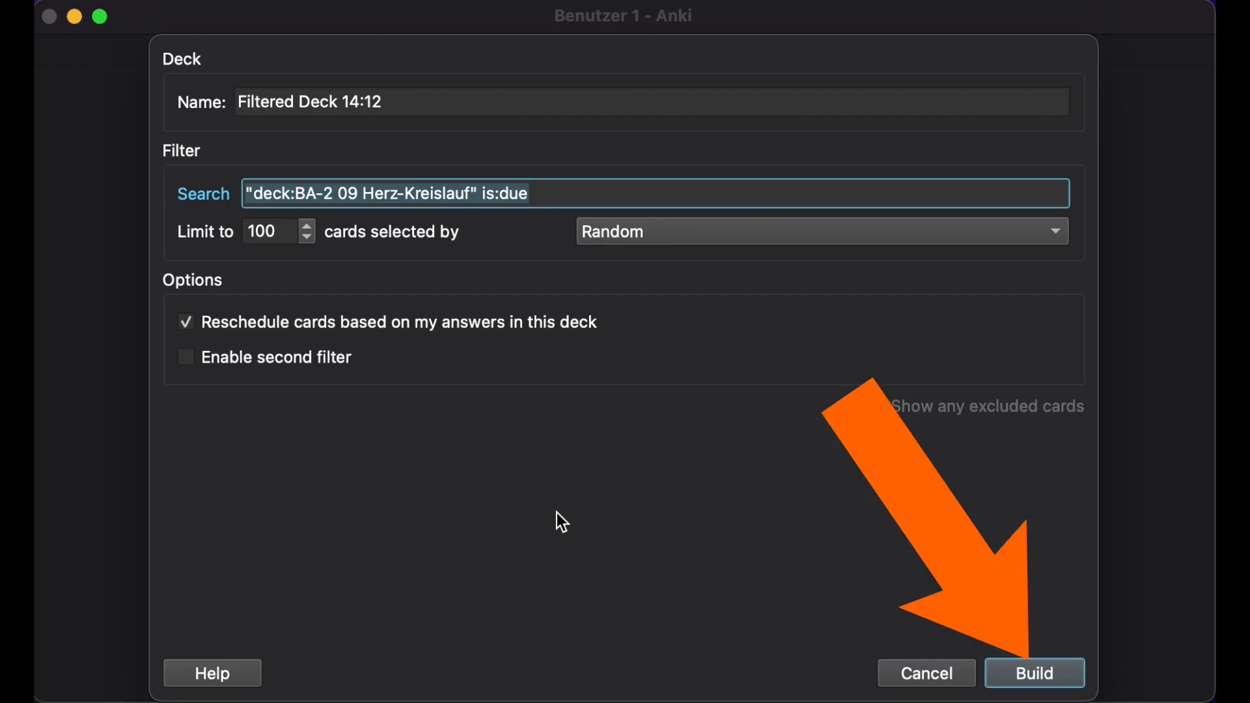
pyautogui.click(700, 251)
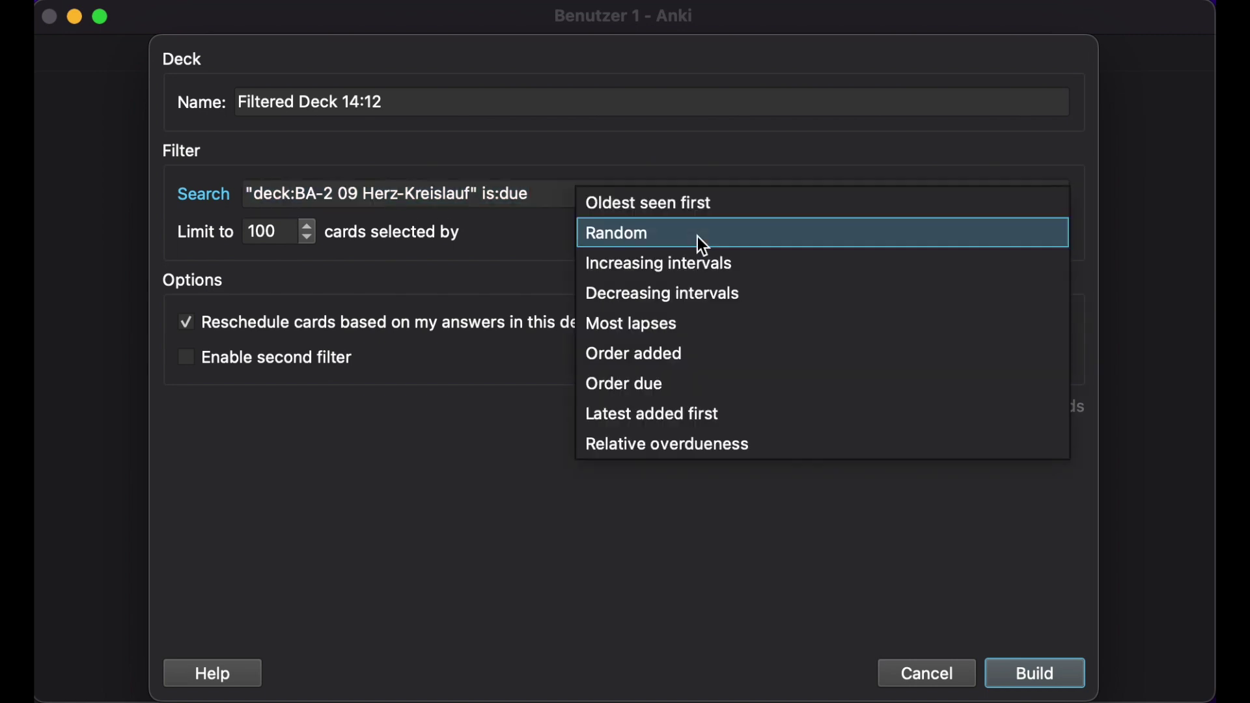
pyautogui.click(448, 513)
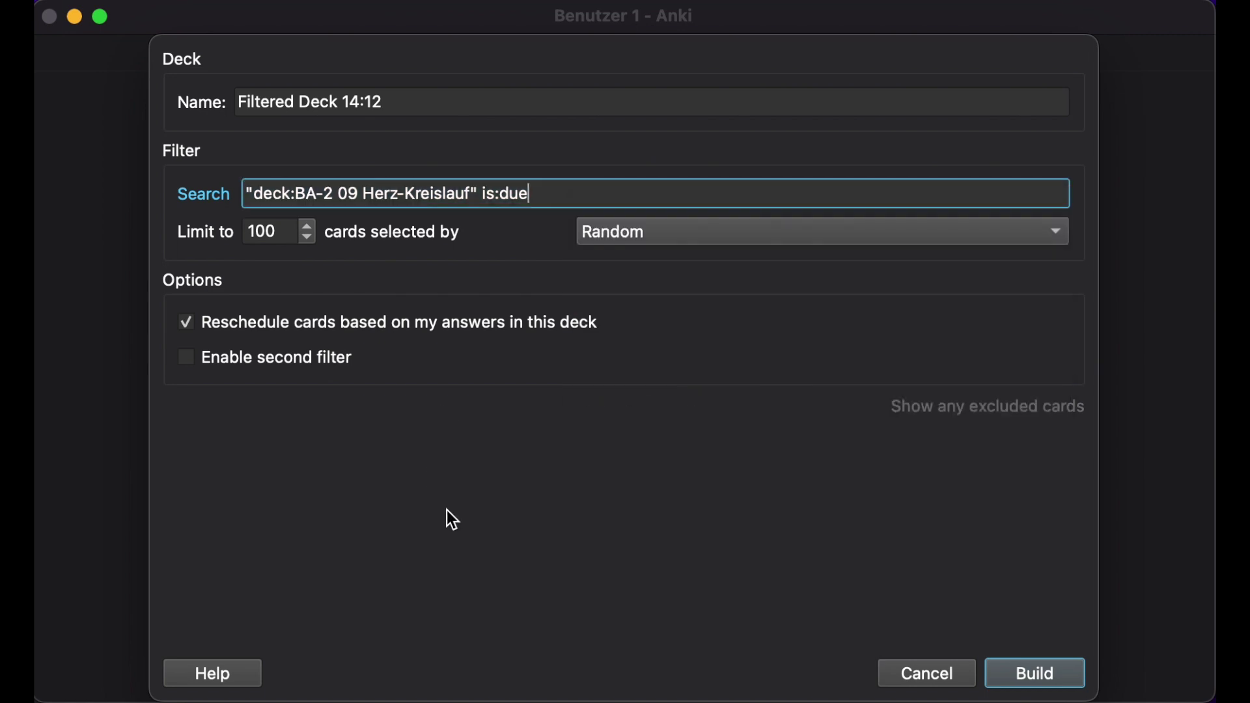
pyautogui.click(1029, 673)
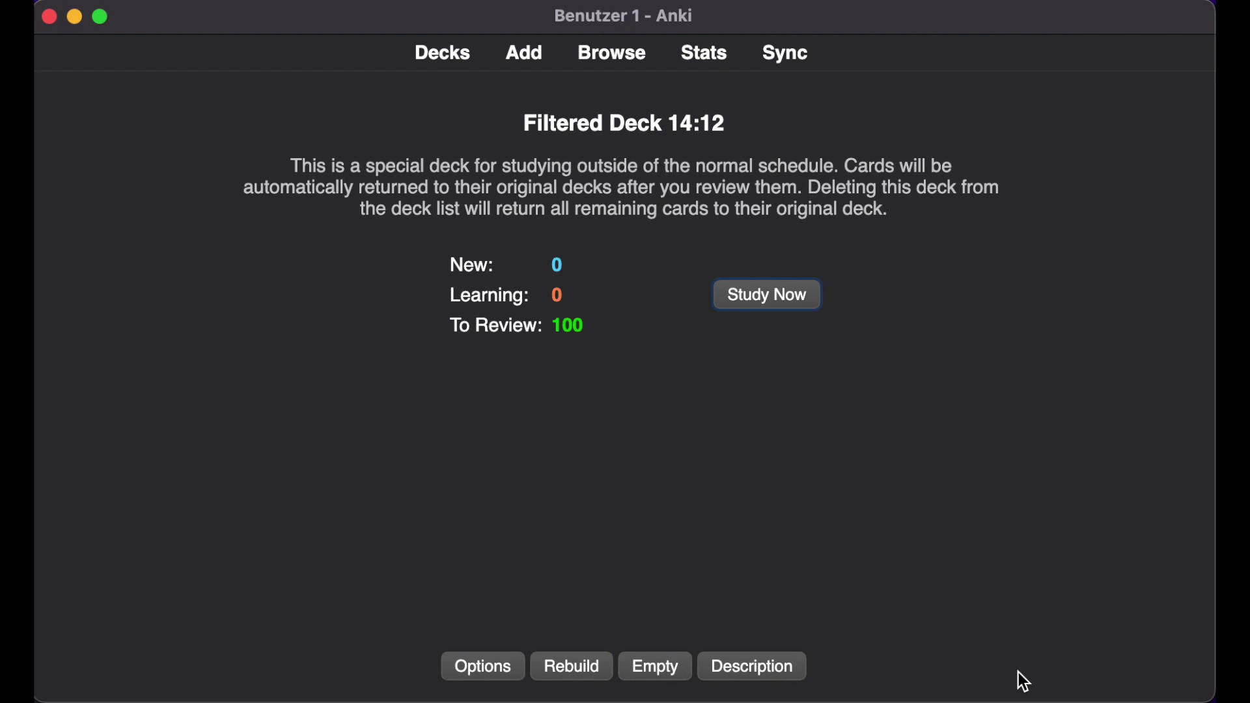
pyautogui.click(443, 57)
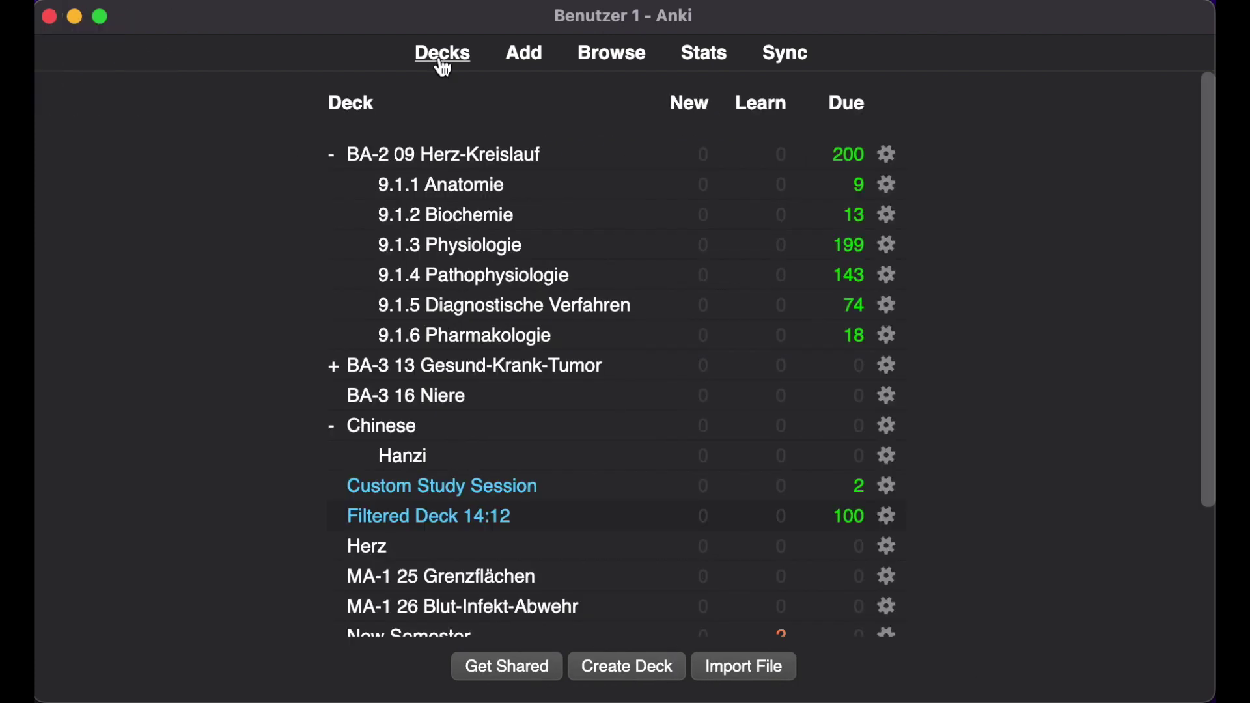
# Open the study statistics and examine the answer buttons chart for the whole collection
pyautogui.click(709, 55)
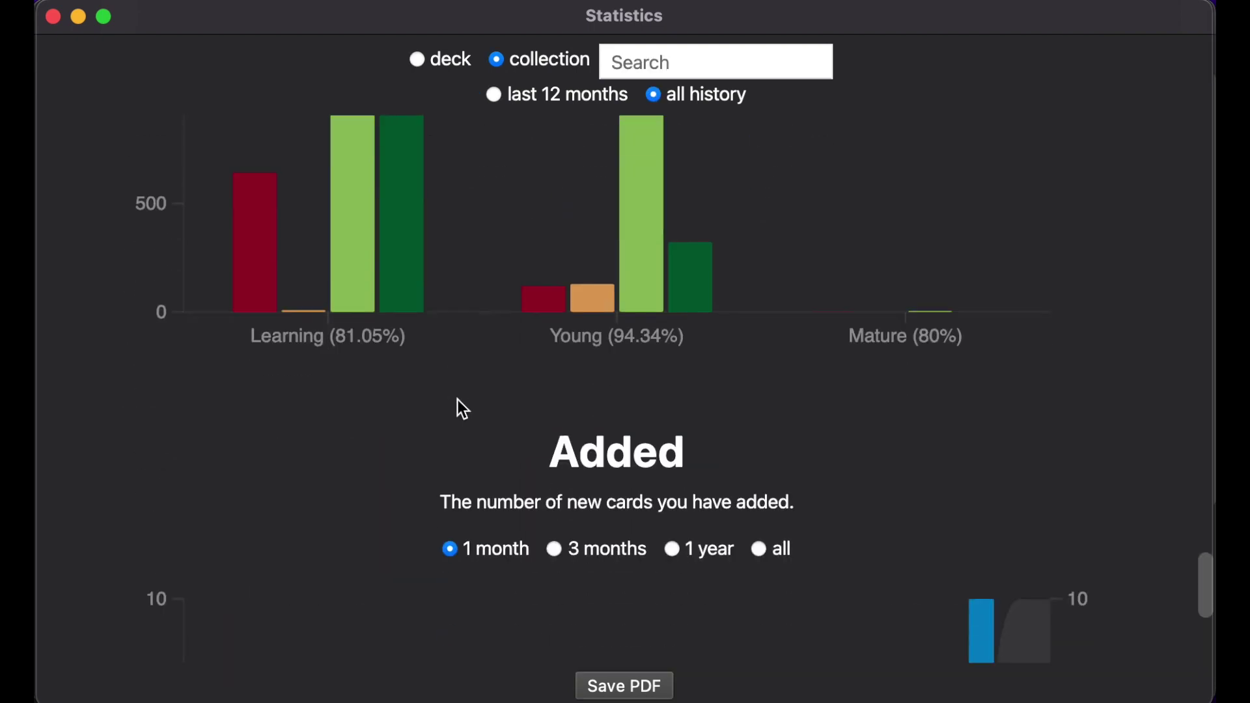
pyautogui.scroll(5, 462, 408)
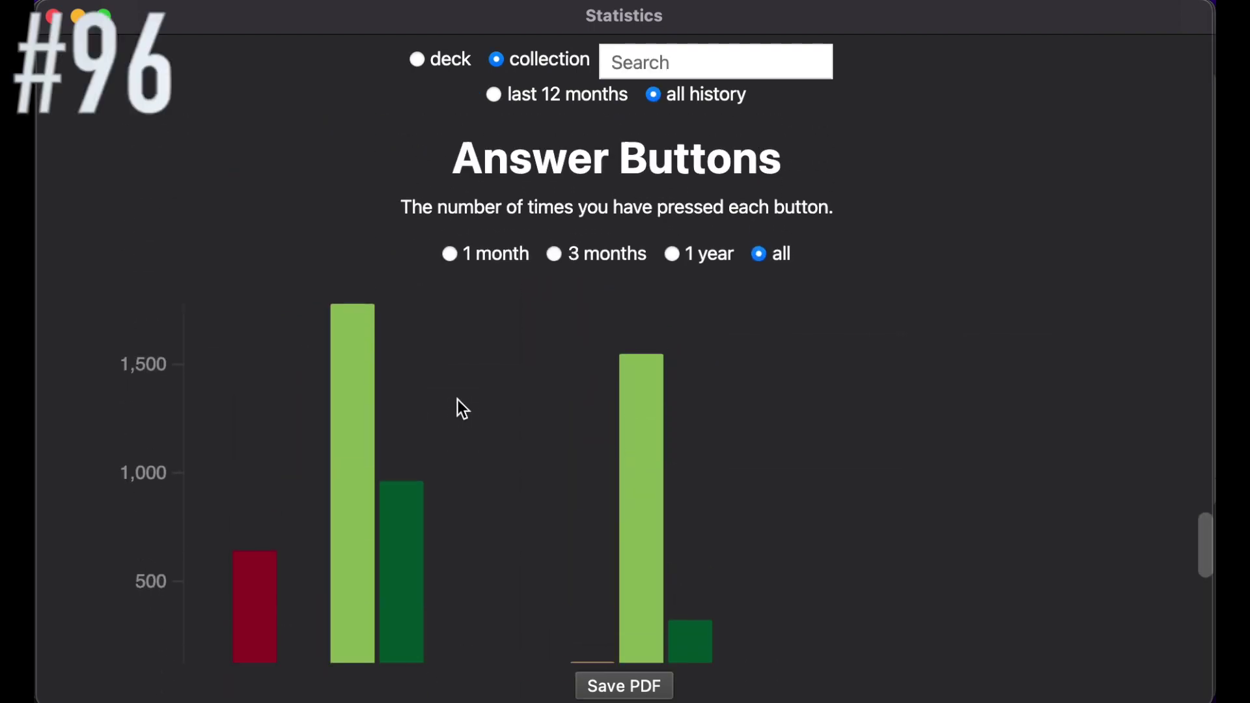
pyautogui.scroll(-3, 458, 400)
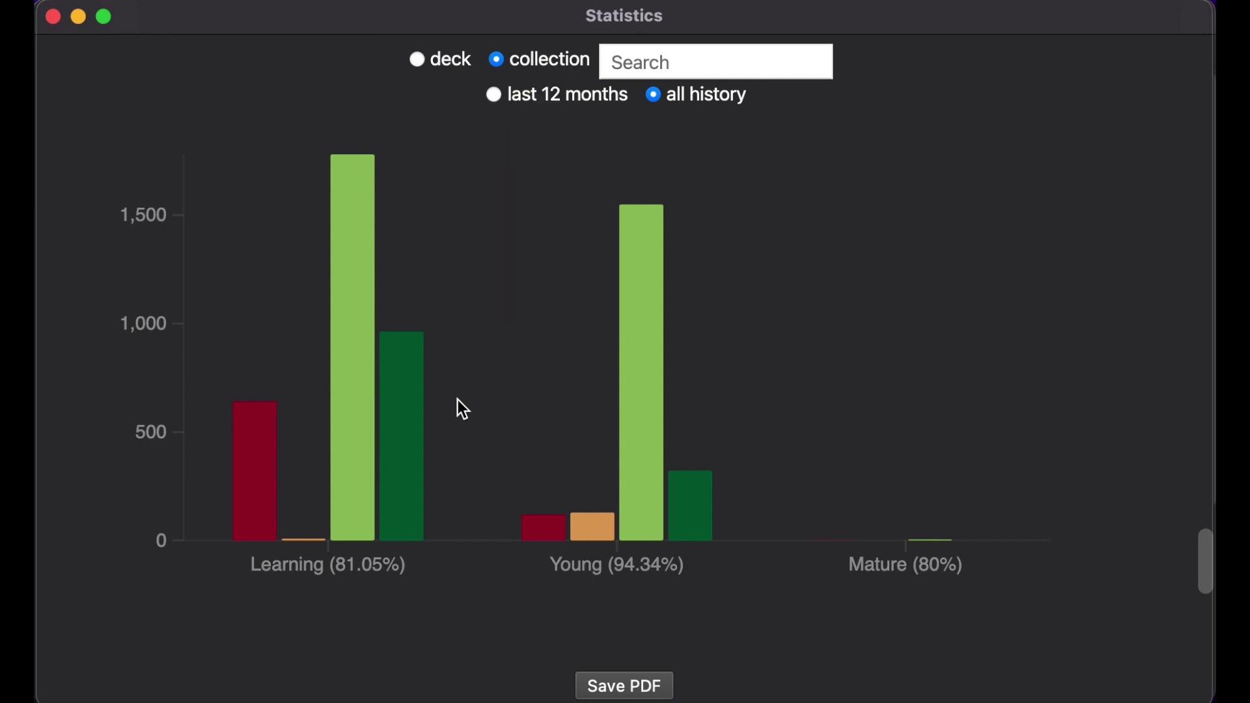
# Review the answer buttons chart and save the whole collection's all-history statistics as a PDF
pyautogui.scroll(3, 457, 399)
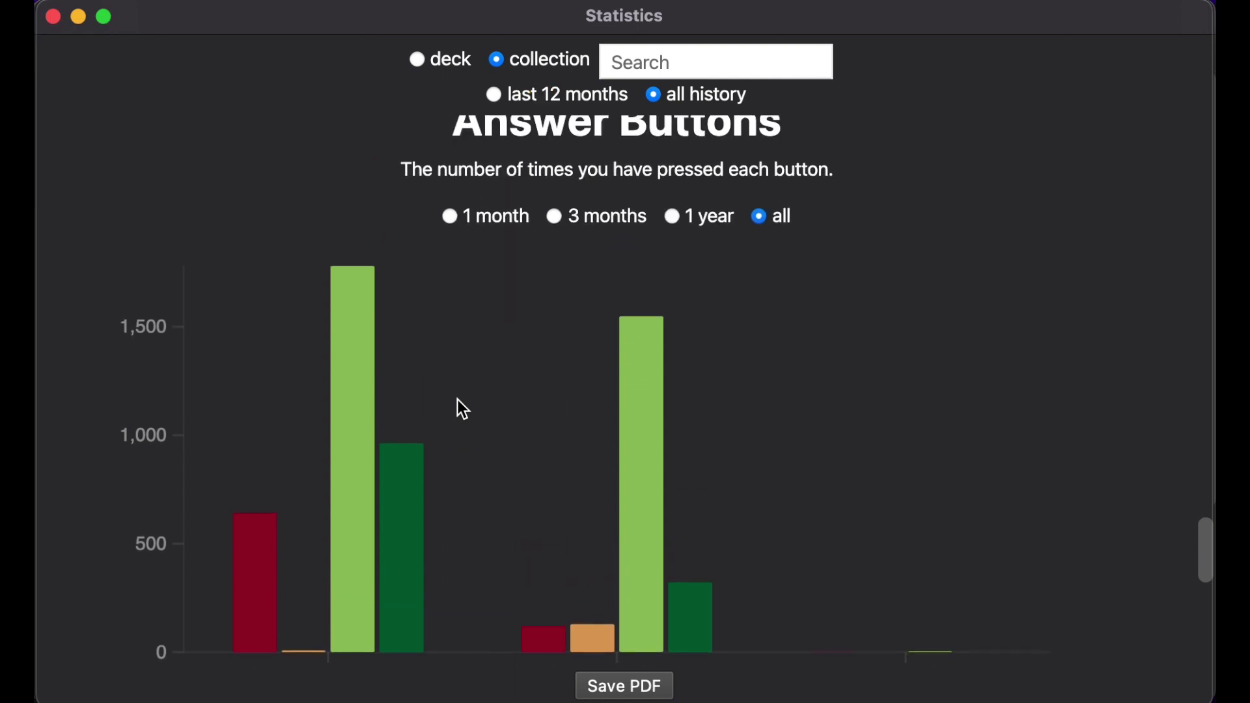
pyautogui.scroll(-1, 457, 400)
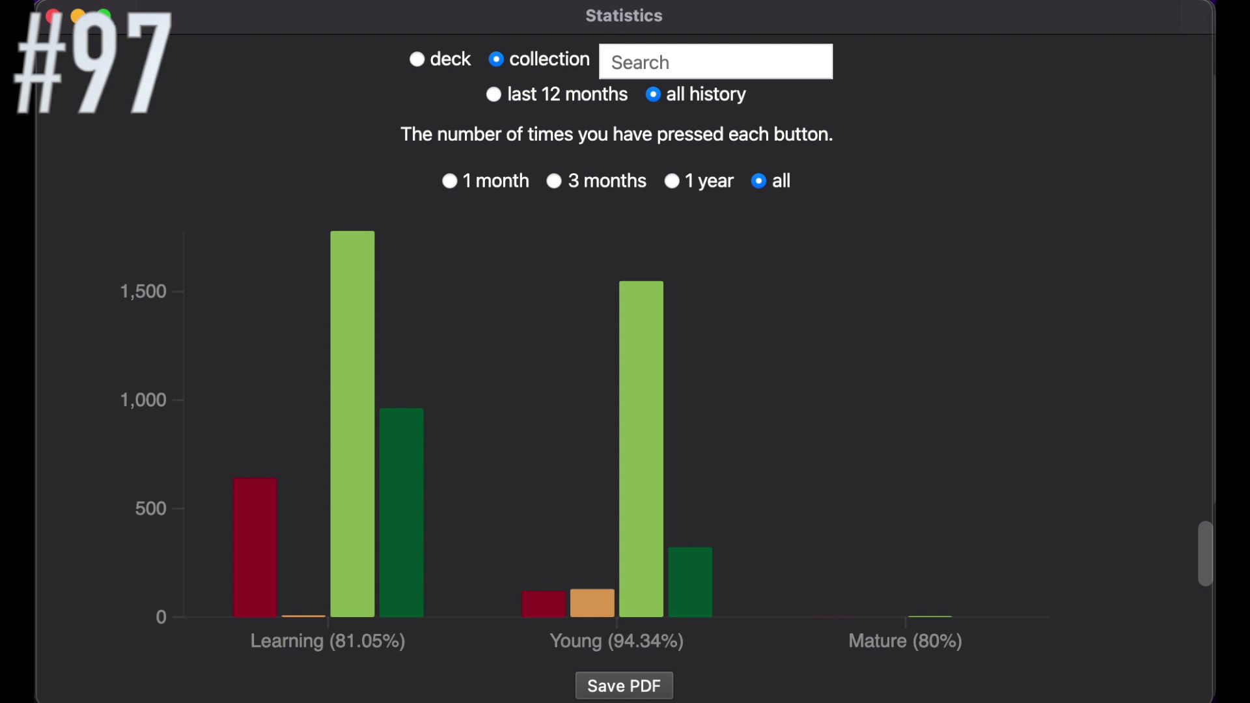
pyautogui.click(623, 686)
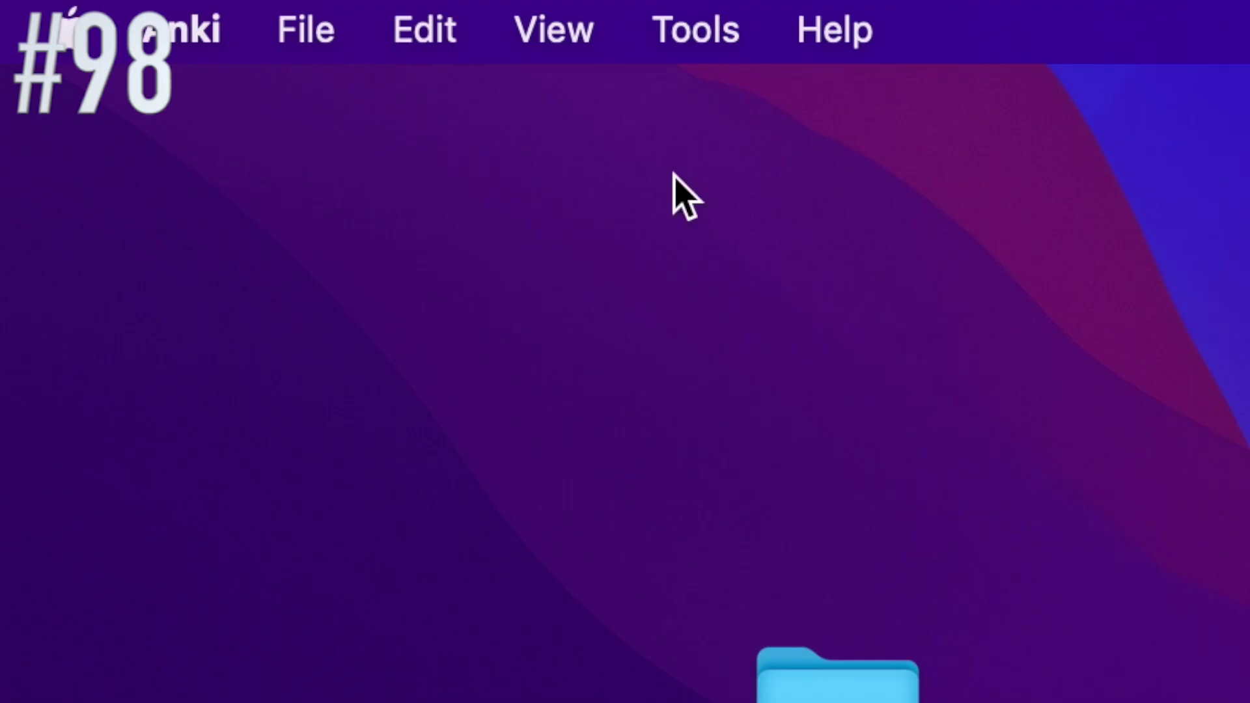
# Start getting a new add-on from the add-on manager and open the AnkiWeb add-on catalogue for Anki 2.1 in the browser
pyautogui.click(690, 32)
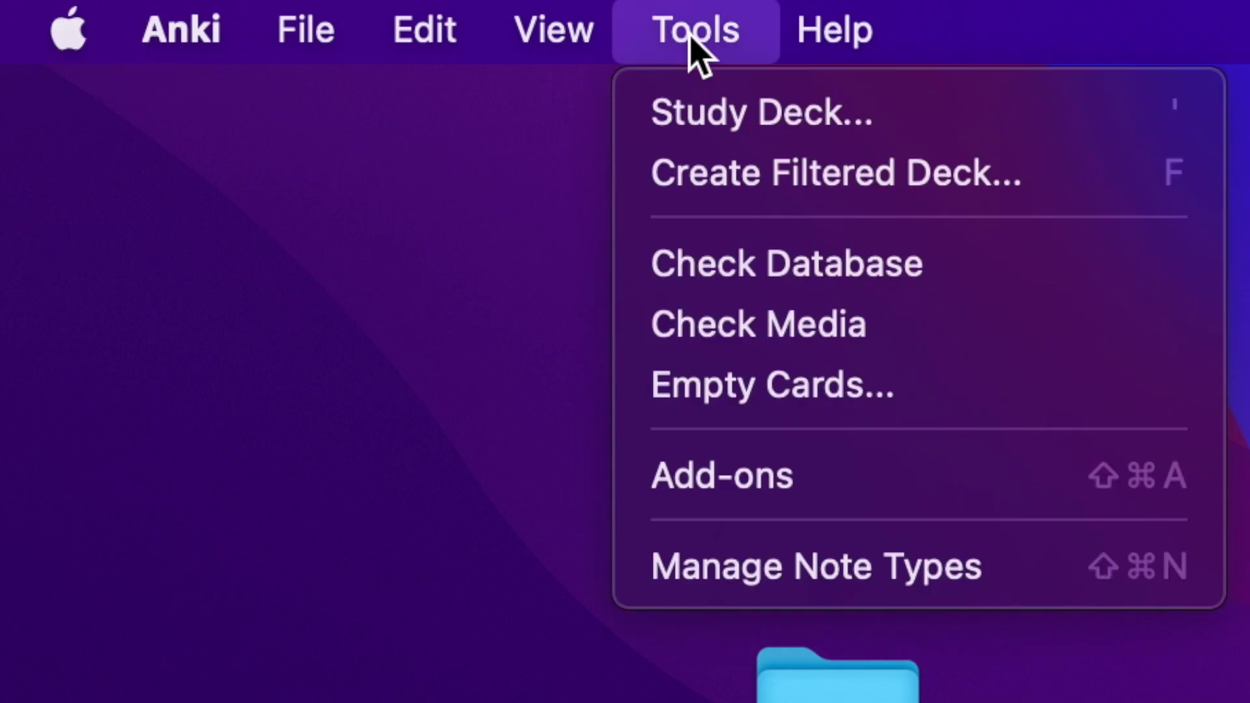
pyautogui.click(791, 475)
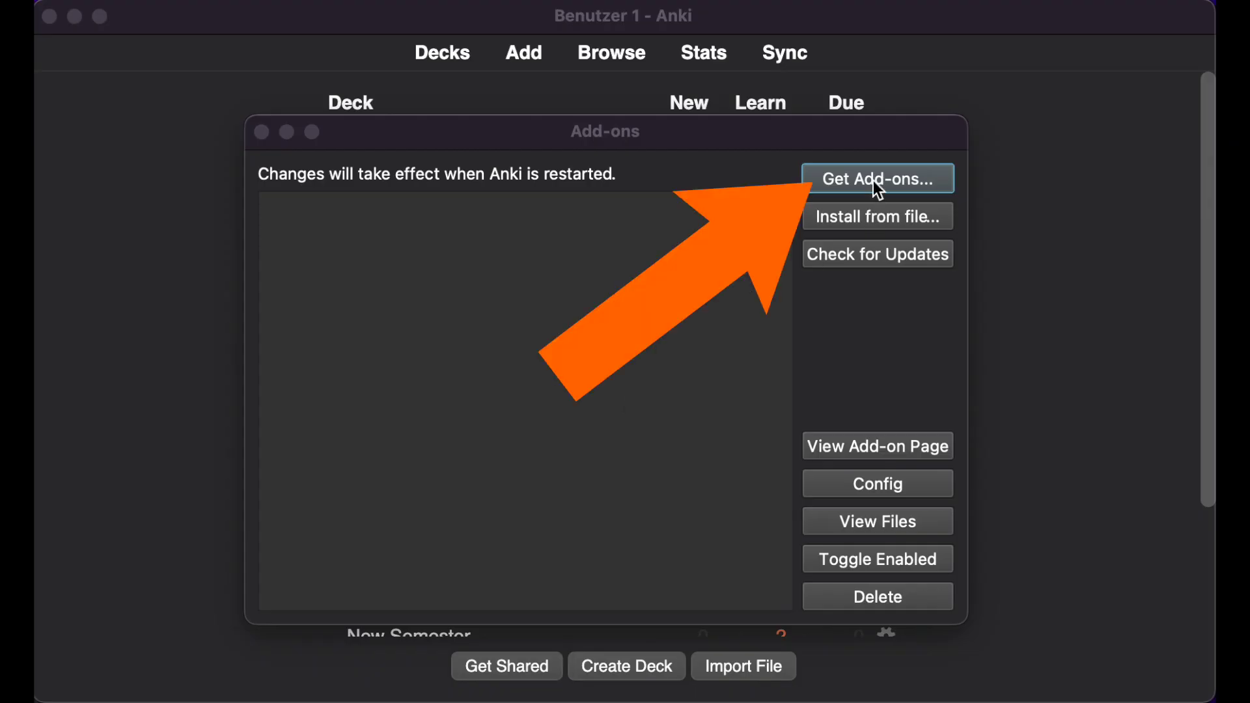
pyautogui.click(881, 179)
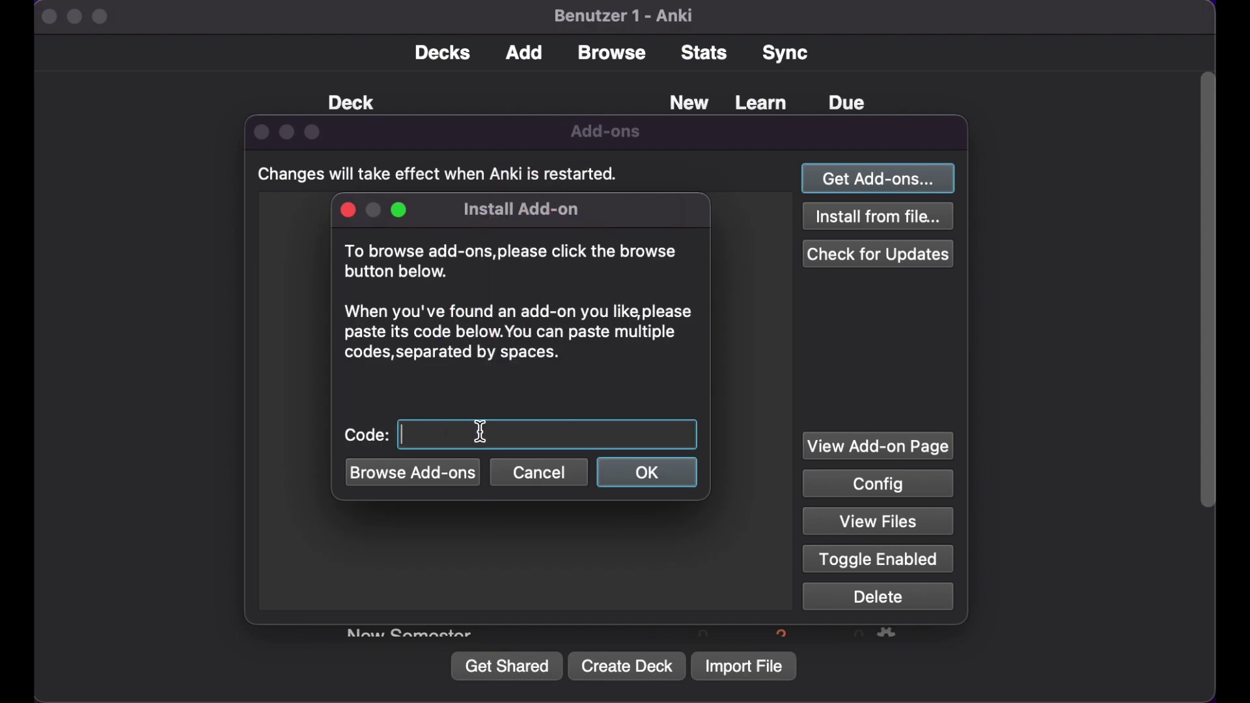
pyautogui.click(427, 472)
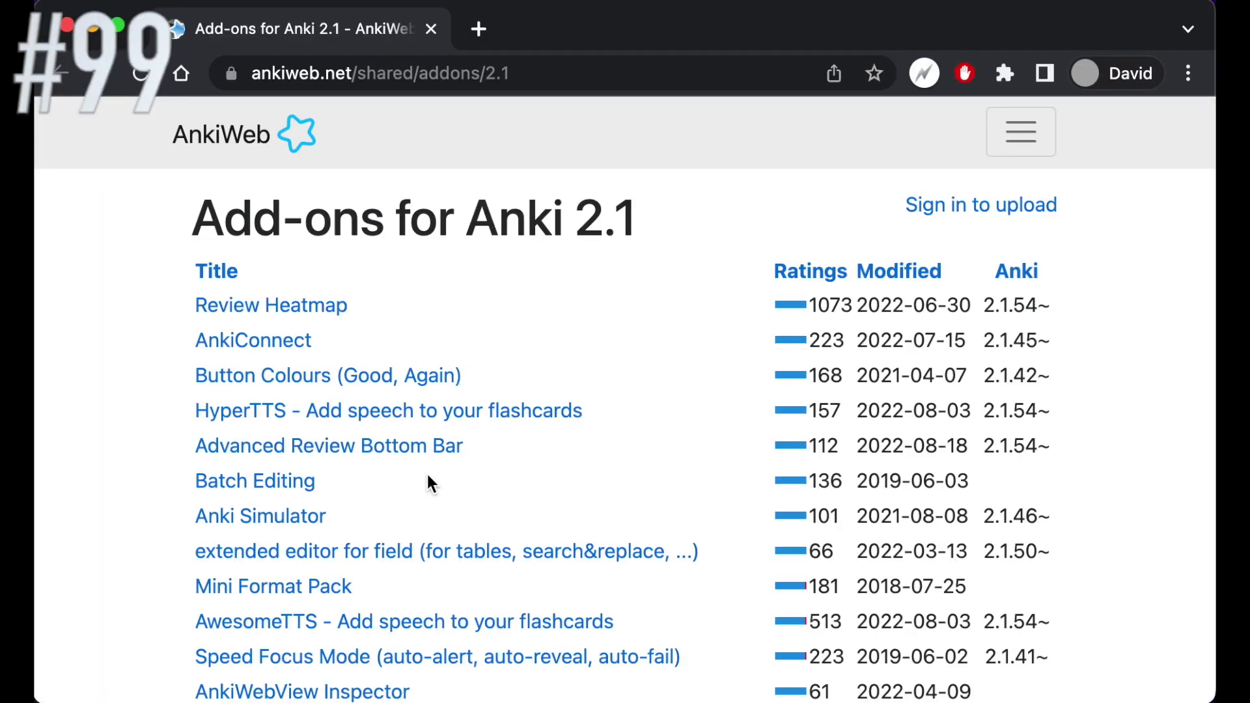
pyautogui.scroll(-4, 427, 481)
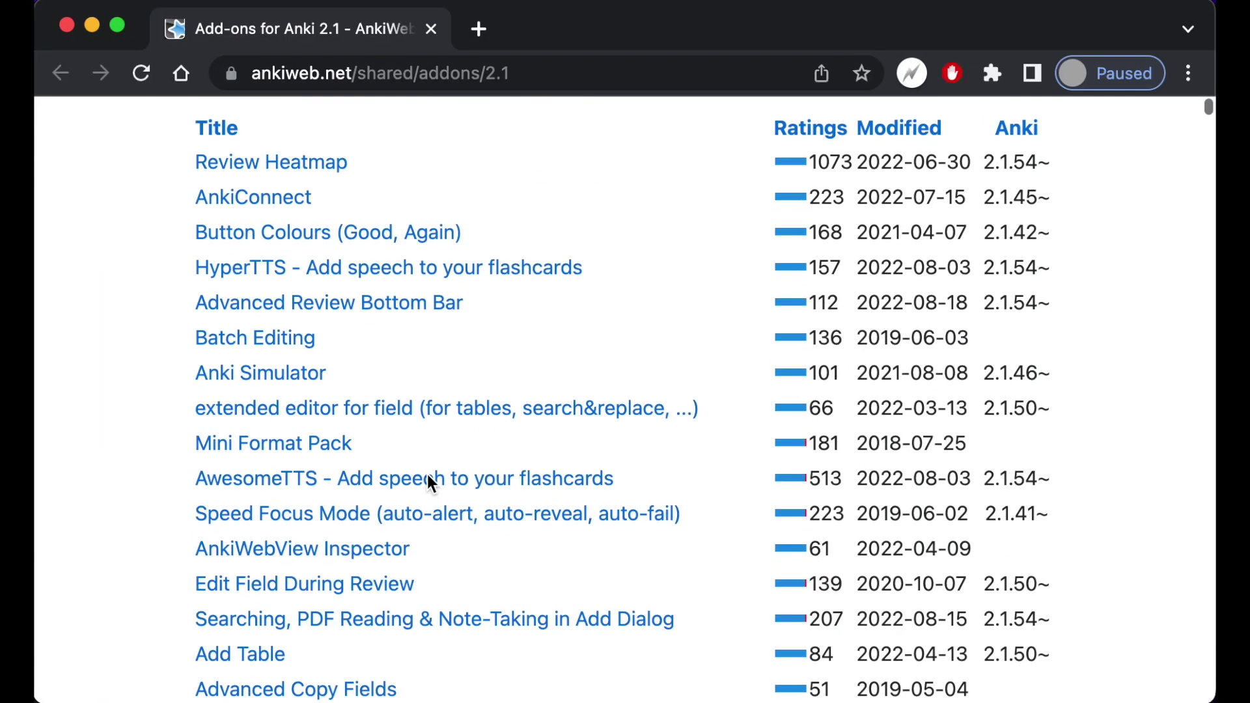
pyautogui.scroll(-3, 151, 501)
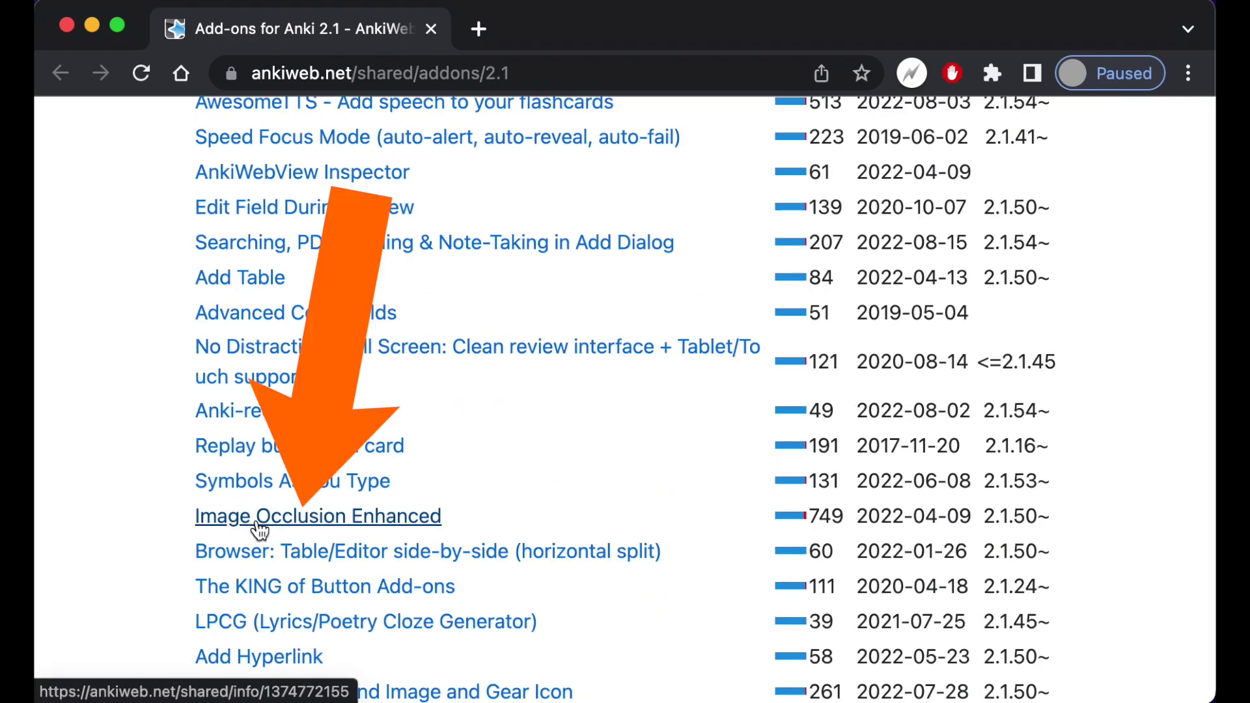
pyautogui.click(260, 518)
pyautogui.scroll(-15, 150, 527)
pyautogui.doubleClick(364, 420)
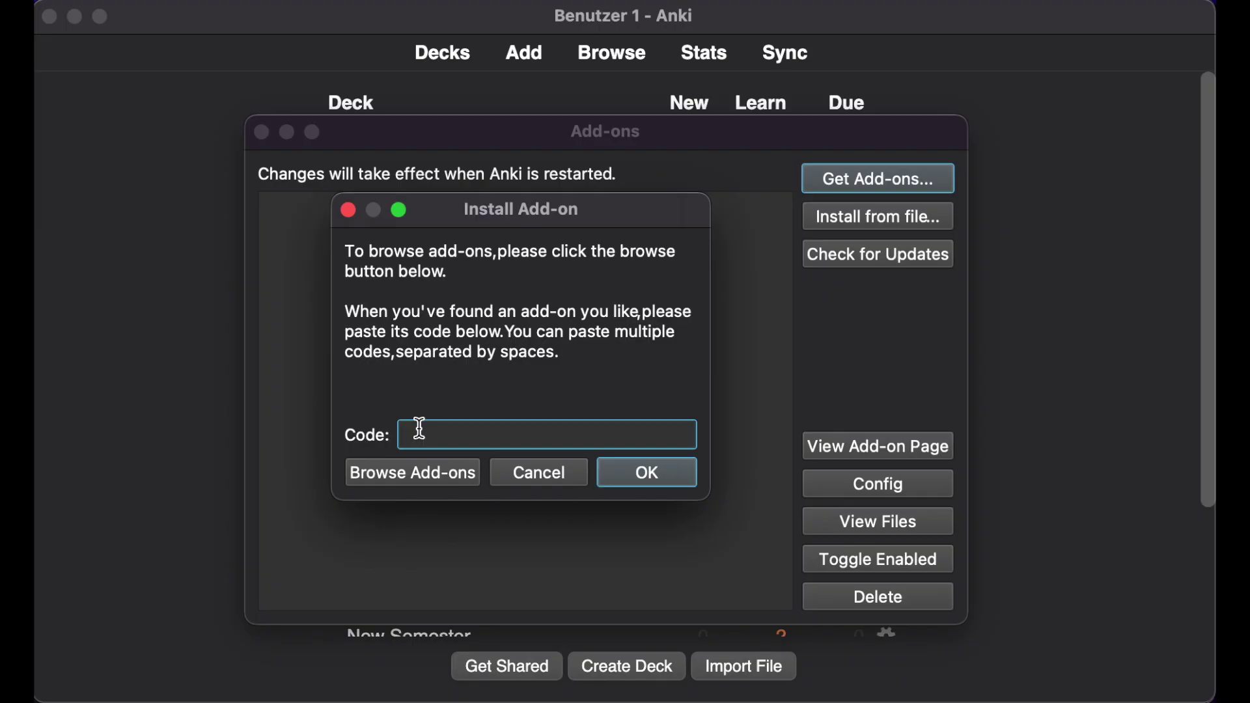
pyautogui.press('super+v')
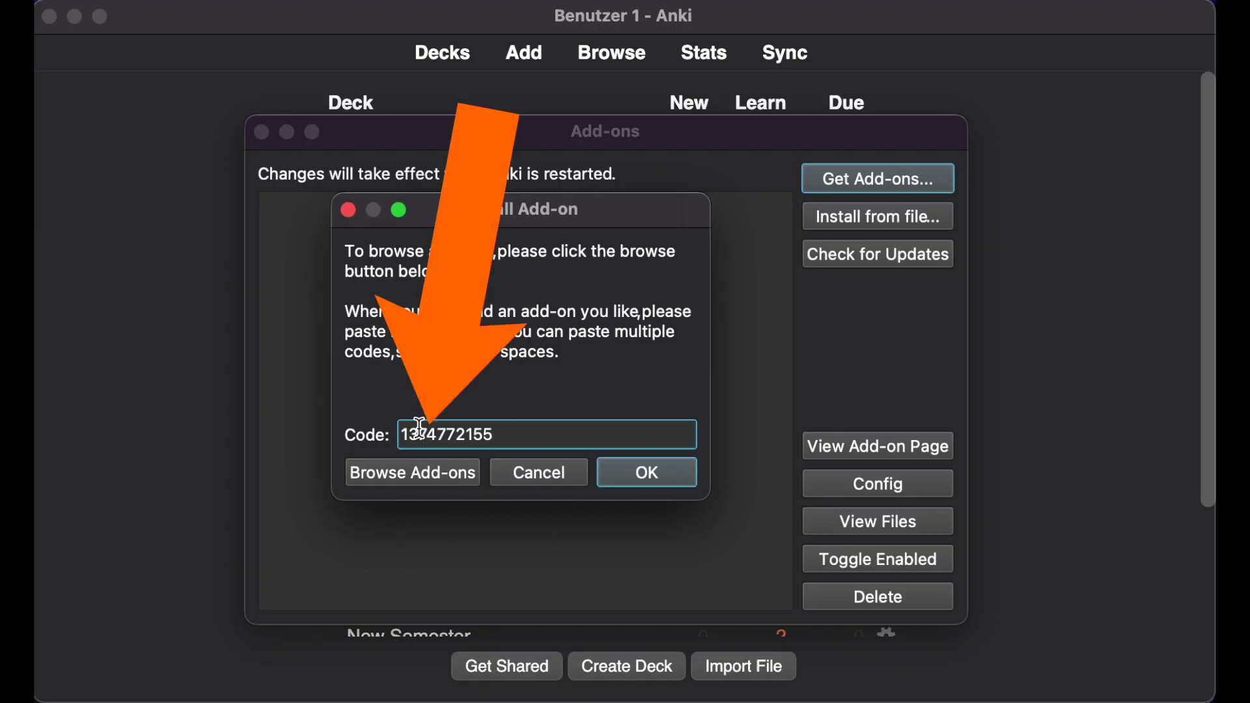
pyautogui.click(629, 471)
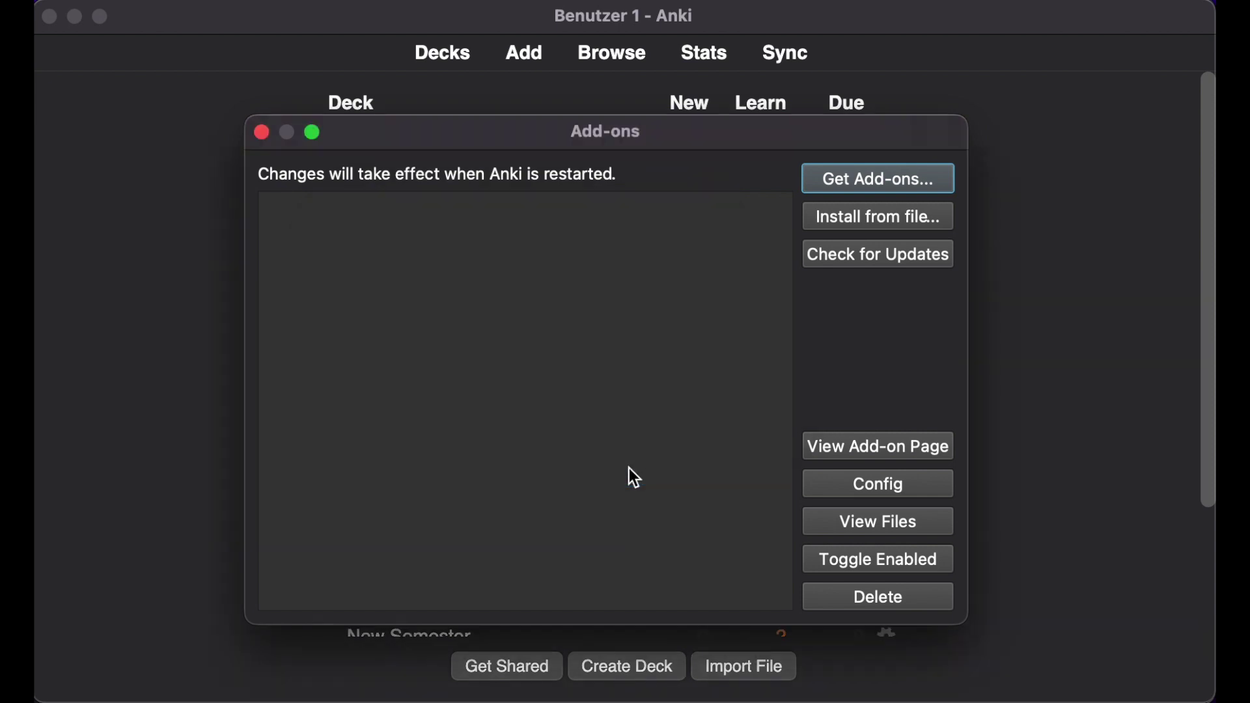